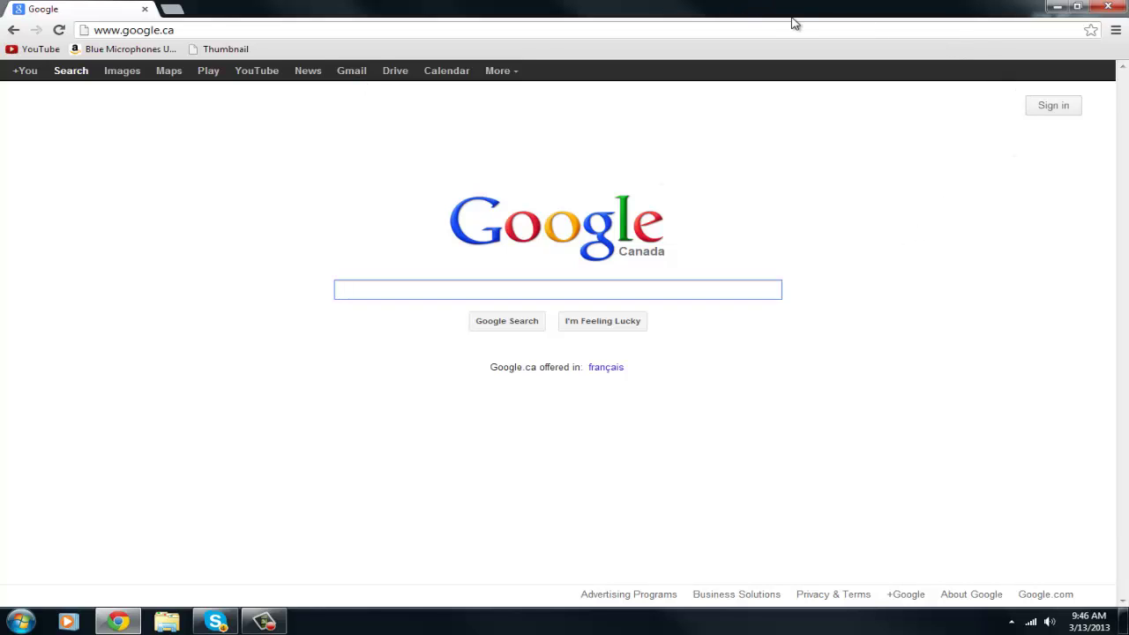
pyautogui.click(632, 29)
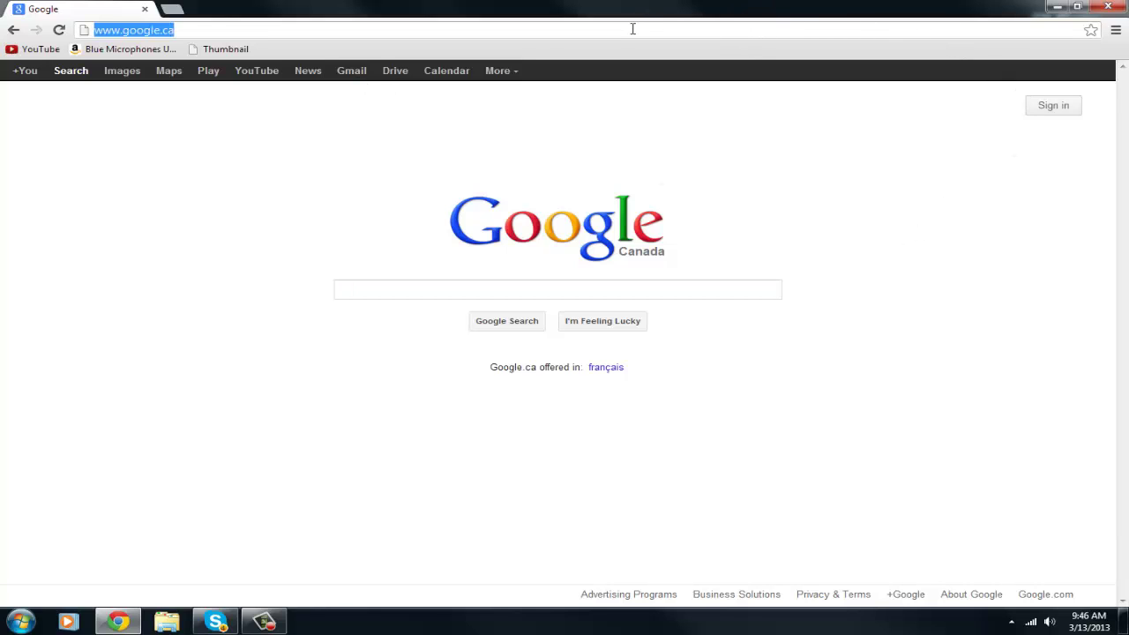
pyautogui.write('www')
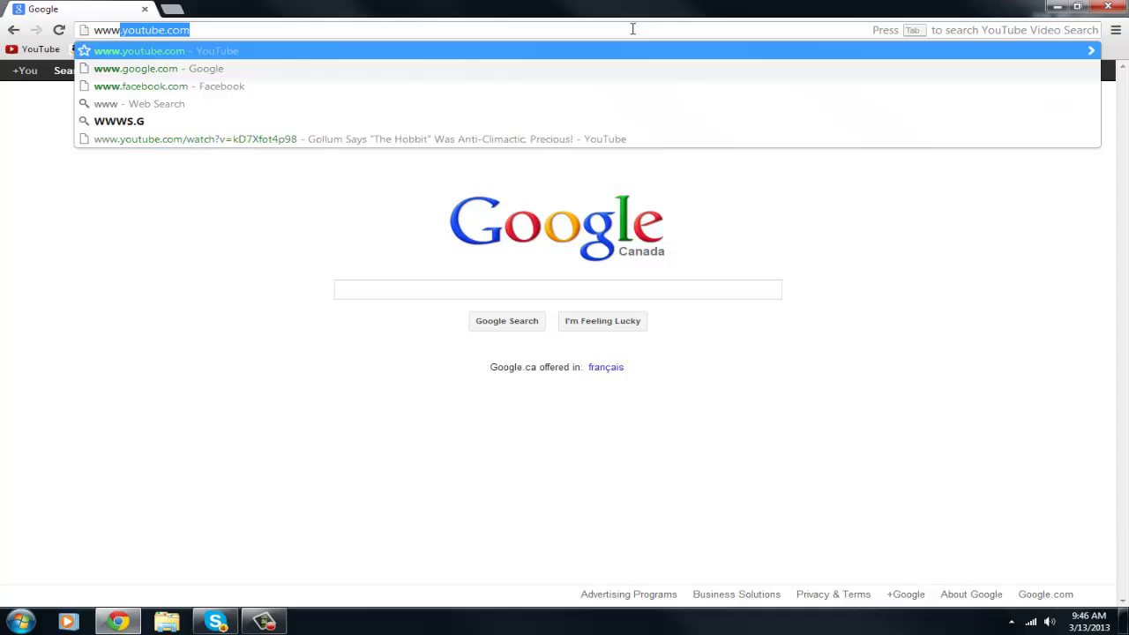
pyautogui.write('.mine')
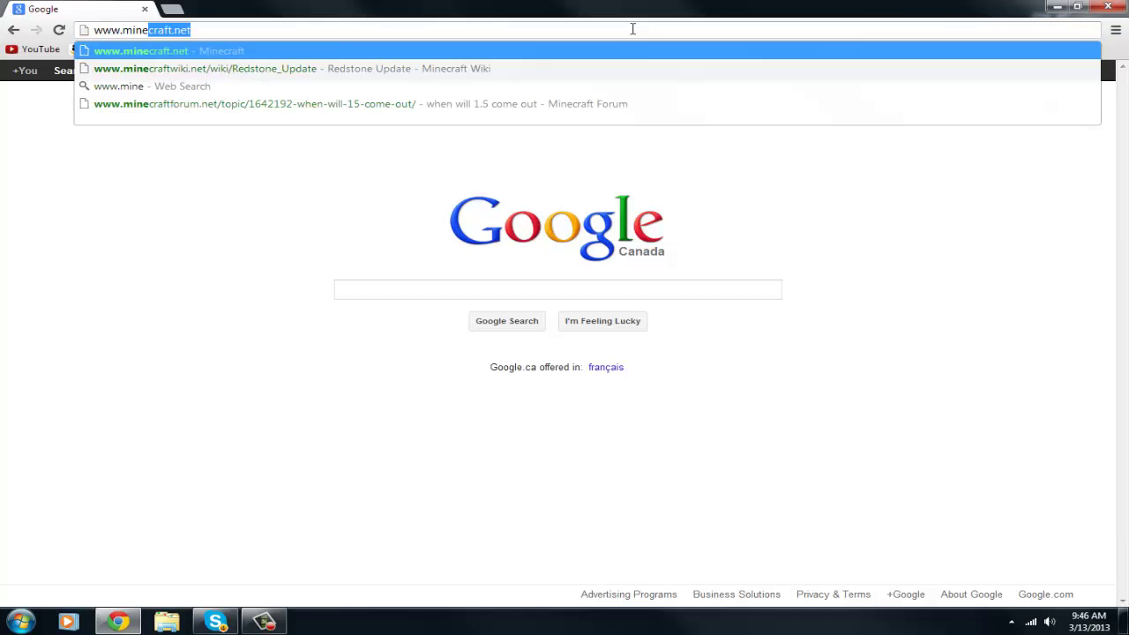
pyautogui.press('Return')
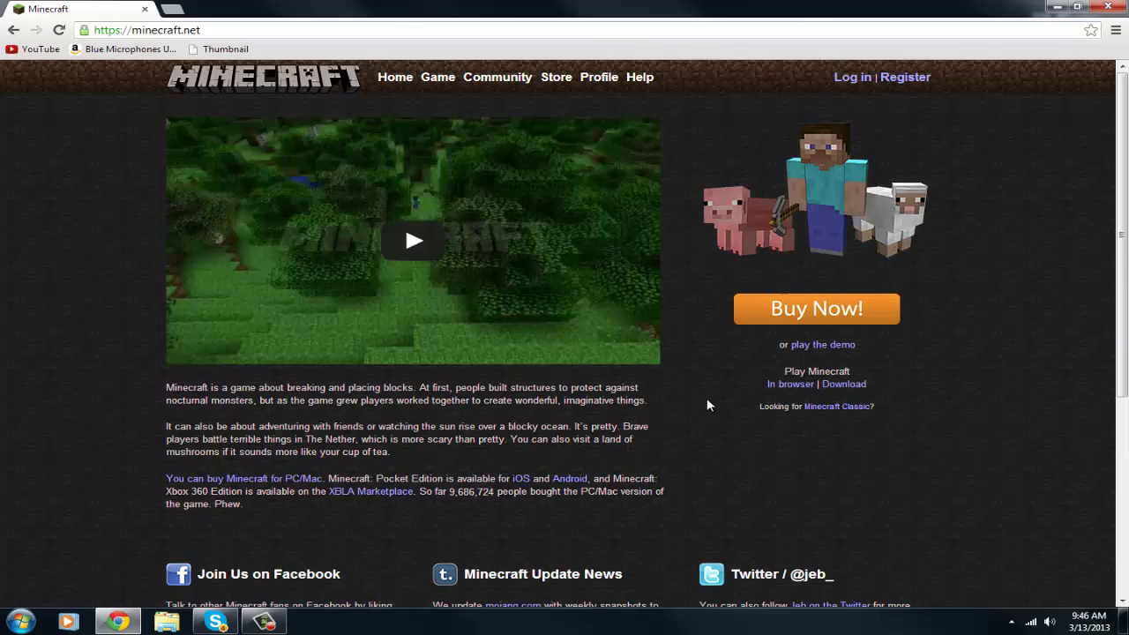
pyautogui.click(842, 385)
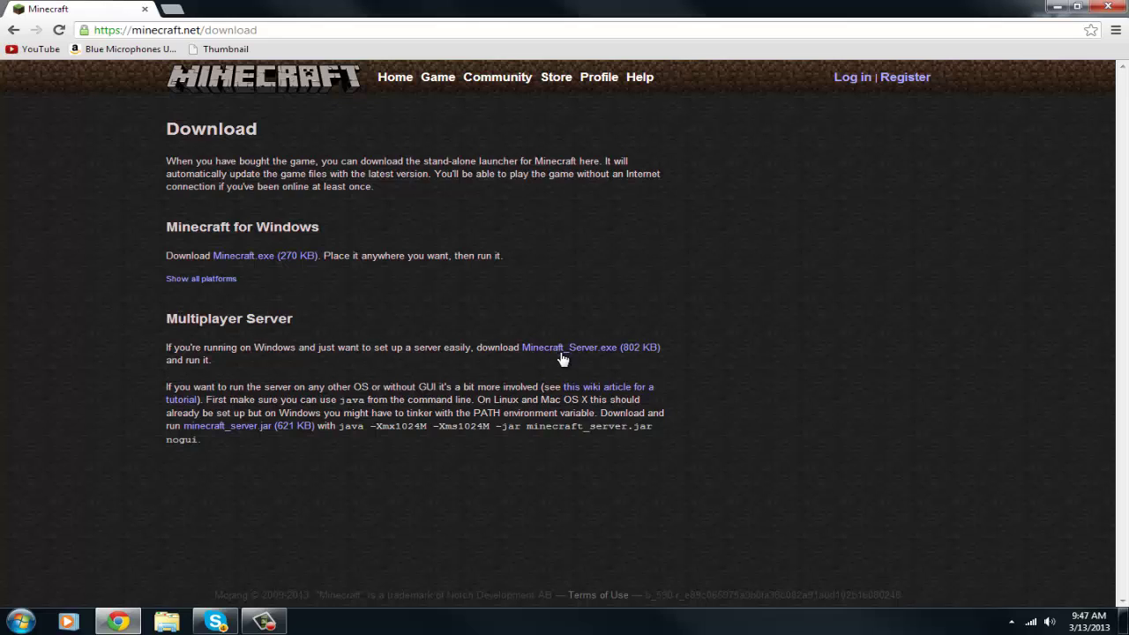
pyautogui.click(645, 352)
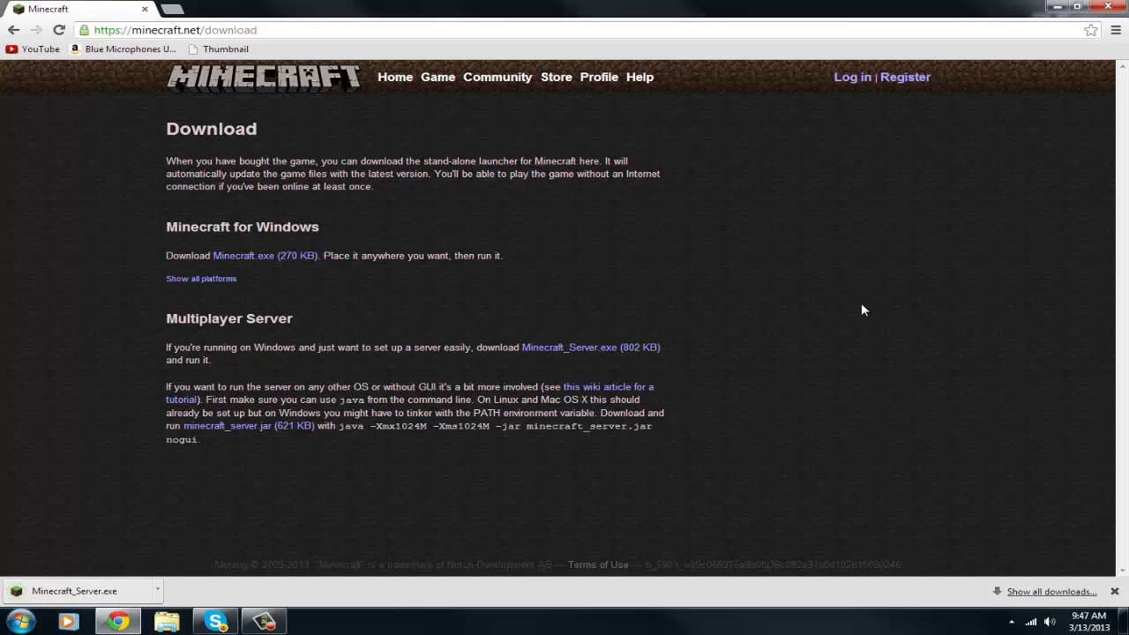
pyautogui.click(1058, 8)
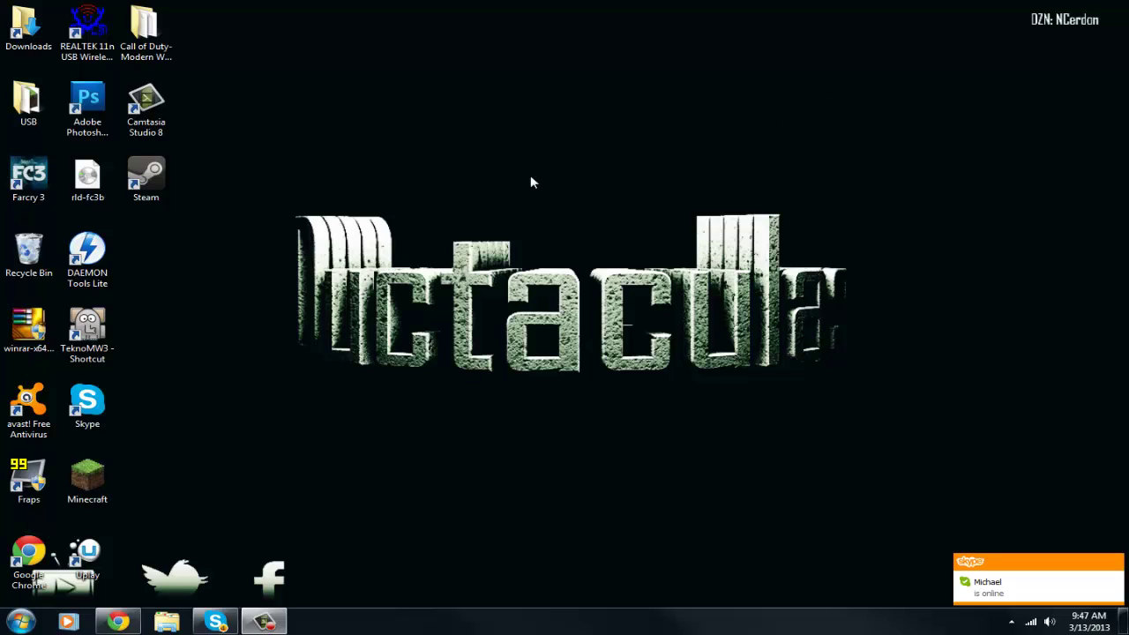
# Make a desktop folder named Server near the screen centre, then bring Chrome back
pyautogui.rightClick(564, 210)
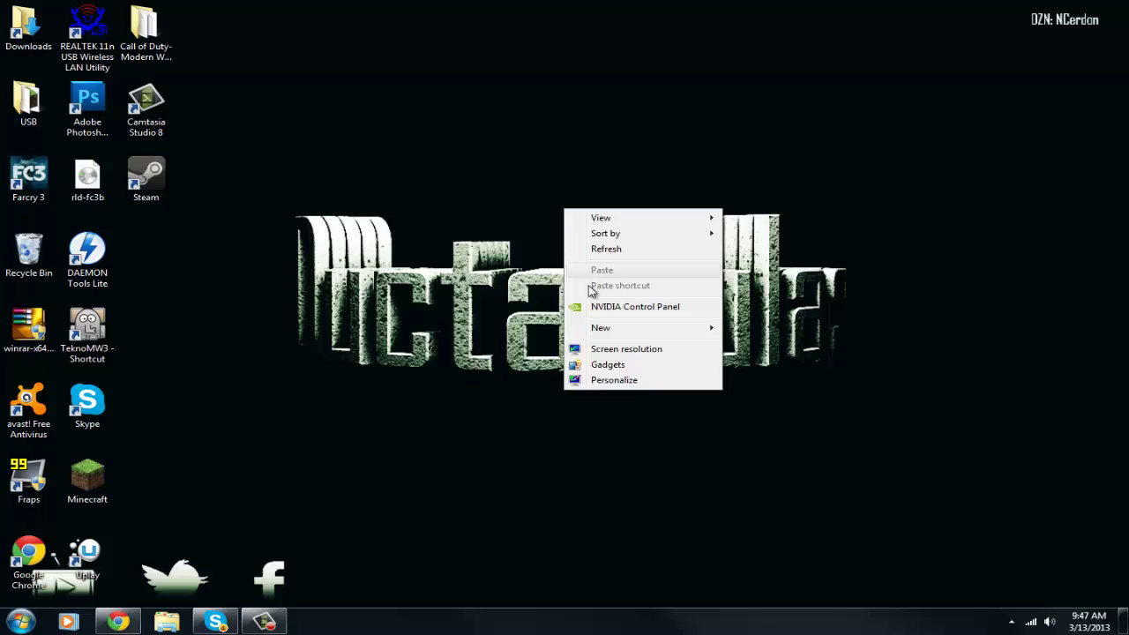
pyautogui.moveTo(617, 334)
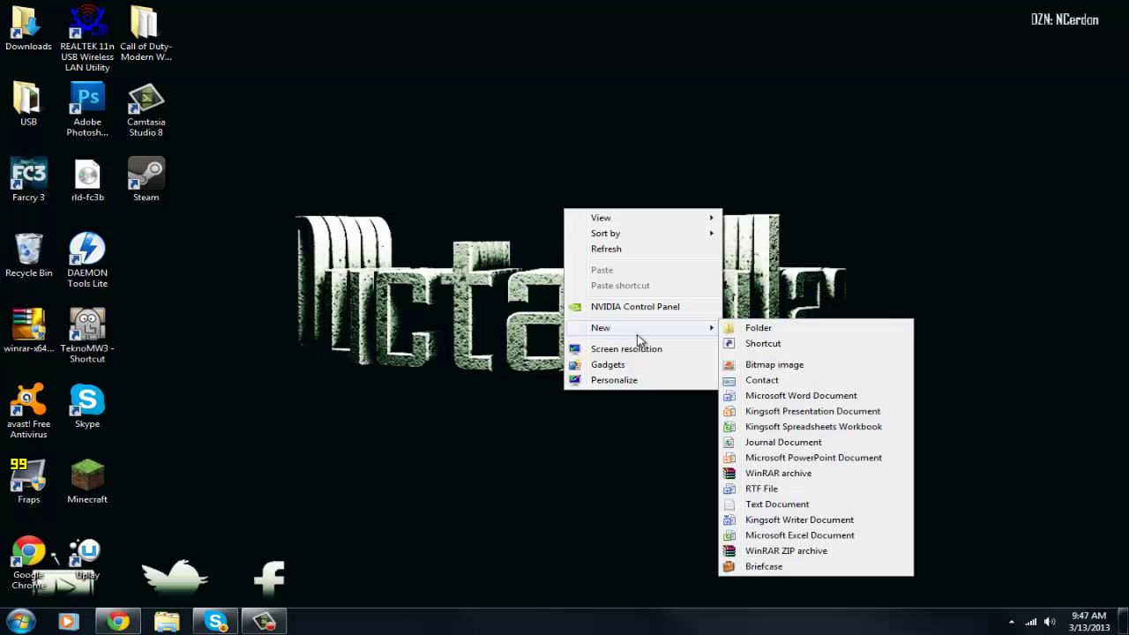
pyautogui.click(759, 335)
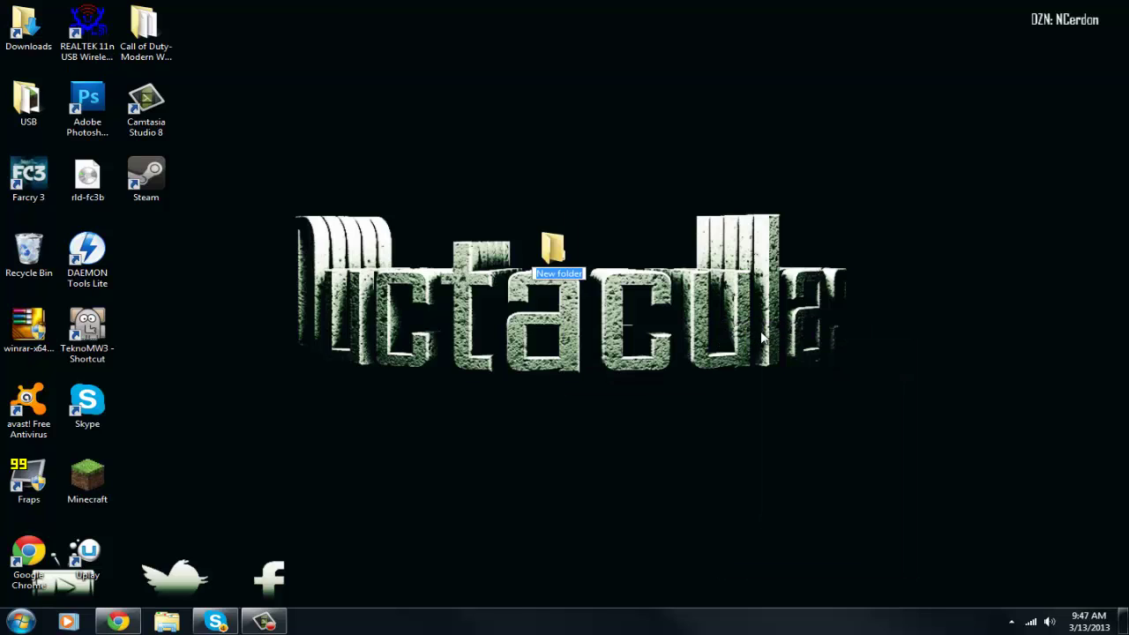
pyautogui.write('s')
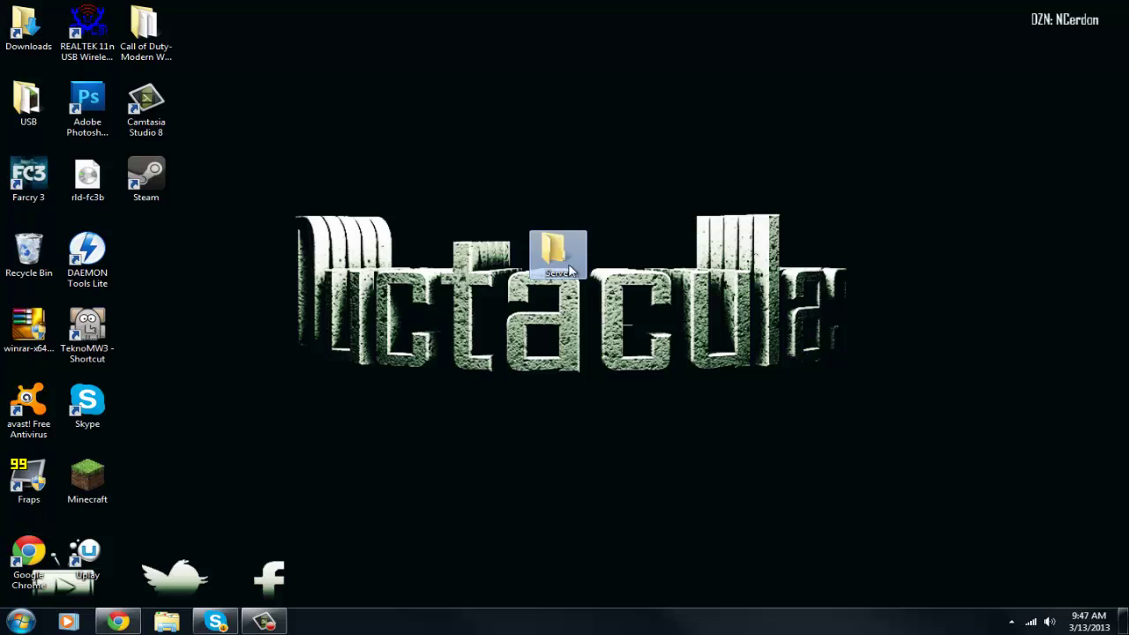
pyautogui.moveTo(552, 251); pyautogui.dragTo(499, 253)
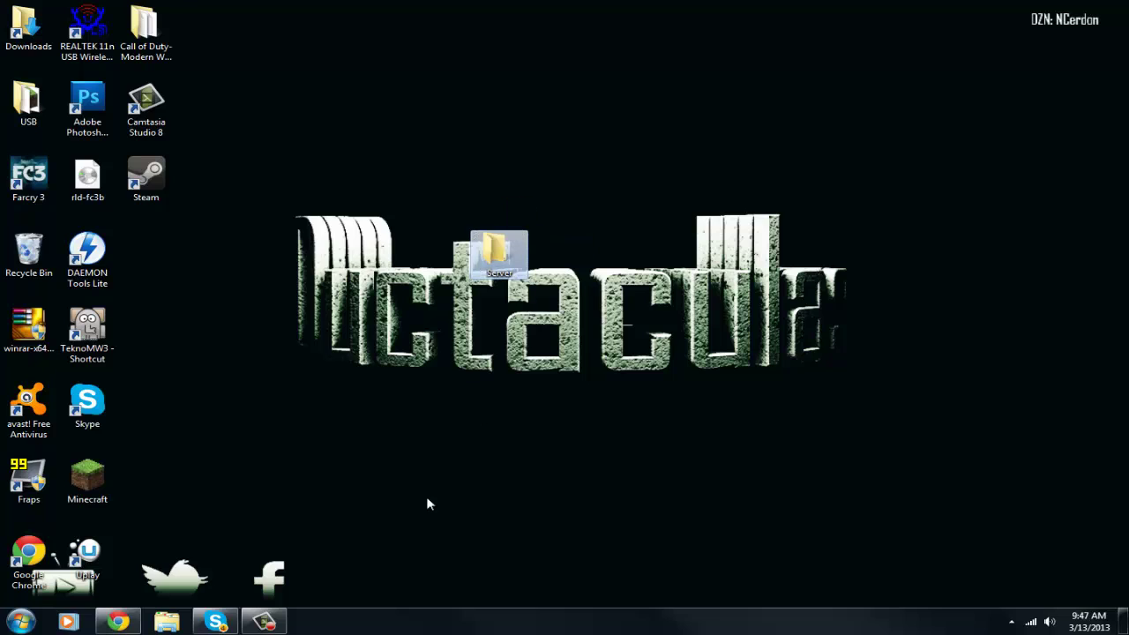
pyautogui.click(124, 622)
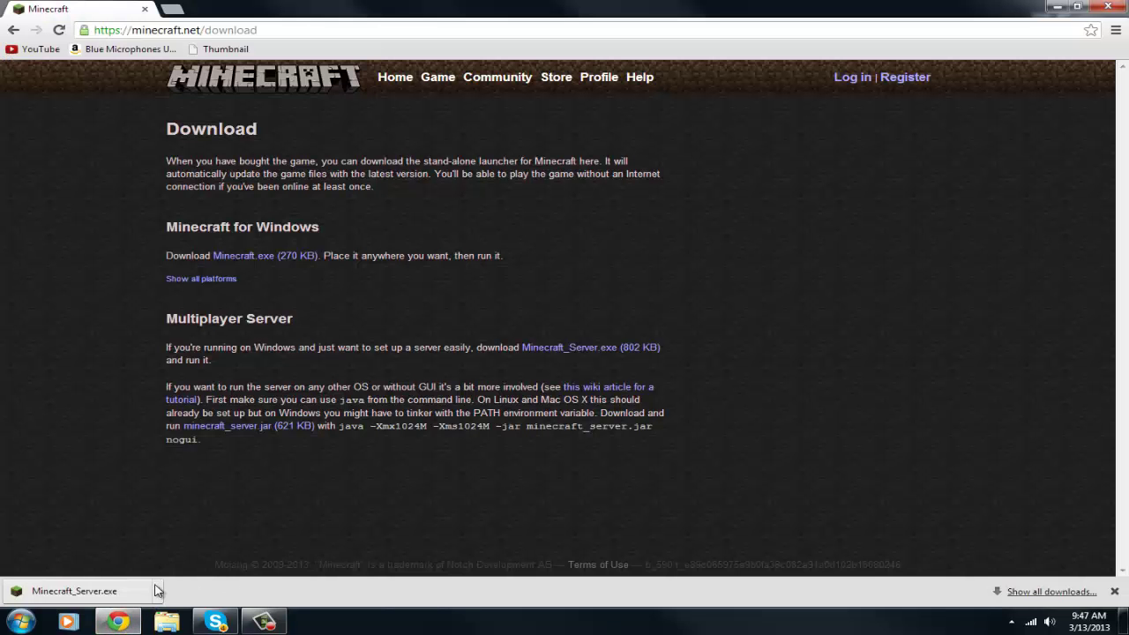
# Show Minecraft_Server.exe in Downloads and drag it into the desktop Server folder
pyautogui.click(157, 590)
pyautogui.click(204, 477)
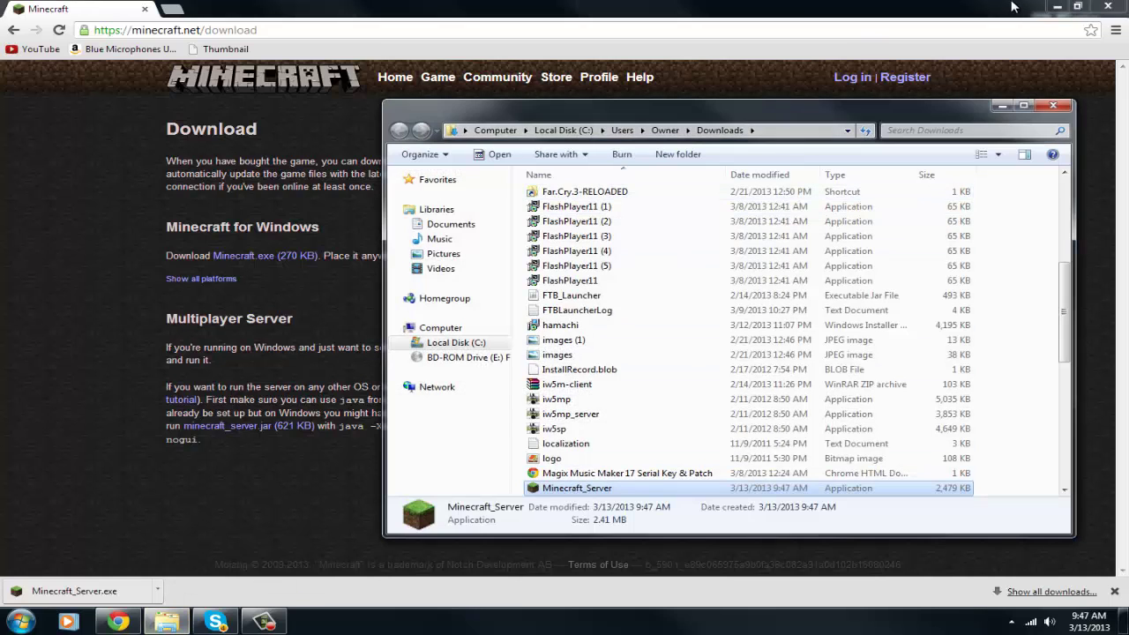
pyautogui.click(1052, 6)
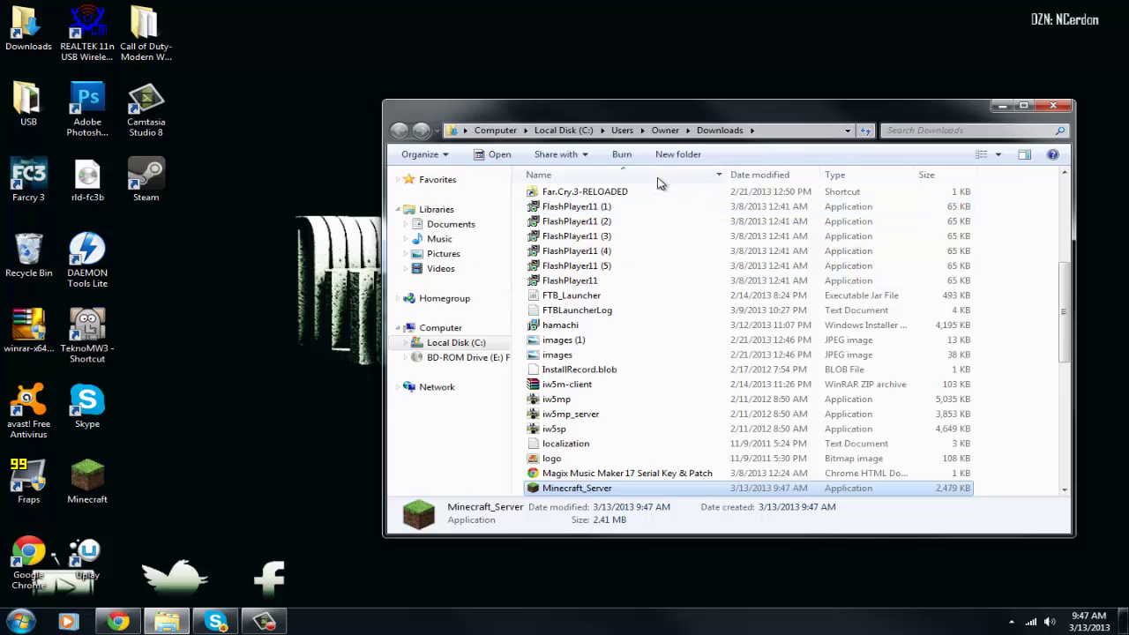
pyautogui.moveTo(702, 115); pyautogui.dragTo(1056, 132)
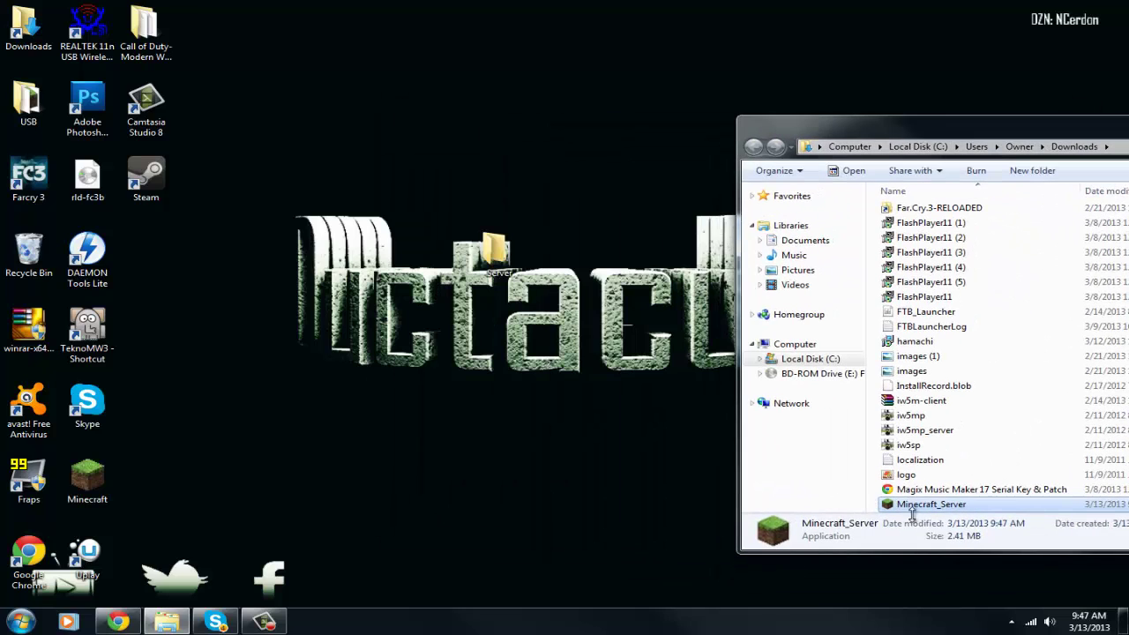
pyautogui.moveTo(937, 514); pyautogui.dragTo(504, 271)
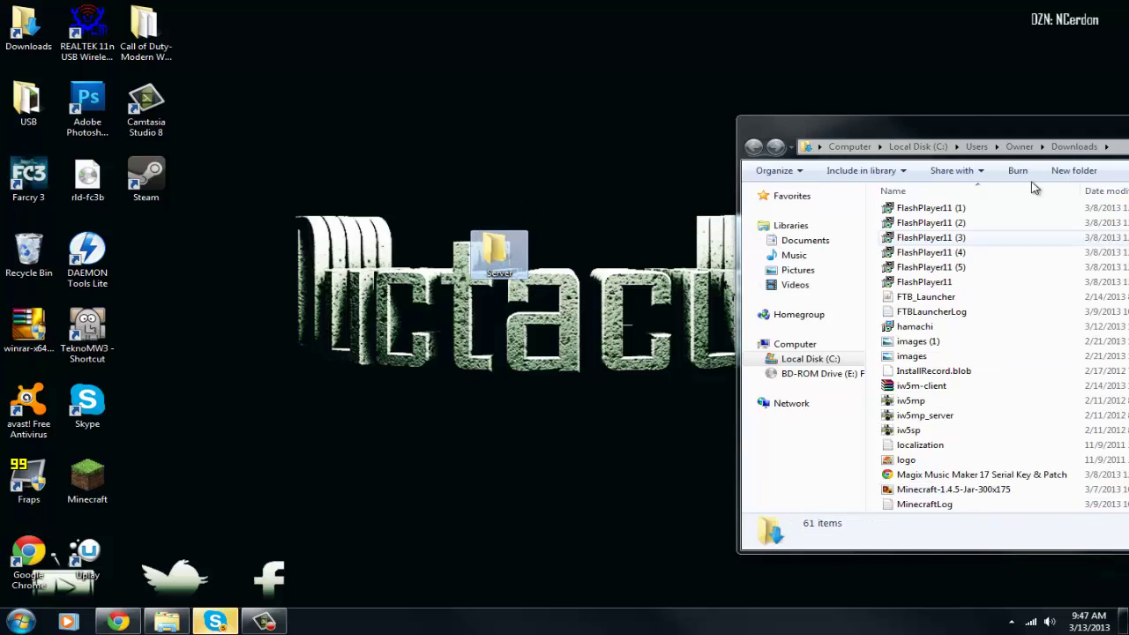
pyautogui.moveTo(961, 119); pyautogui.dragTo(393, 83)
pyautogui.click(839, 85)
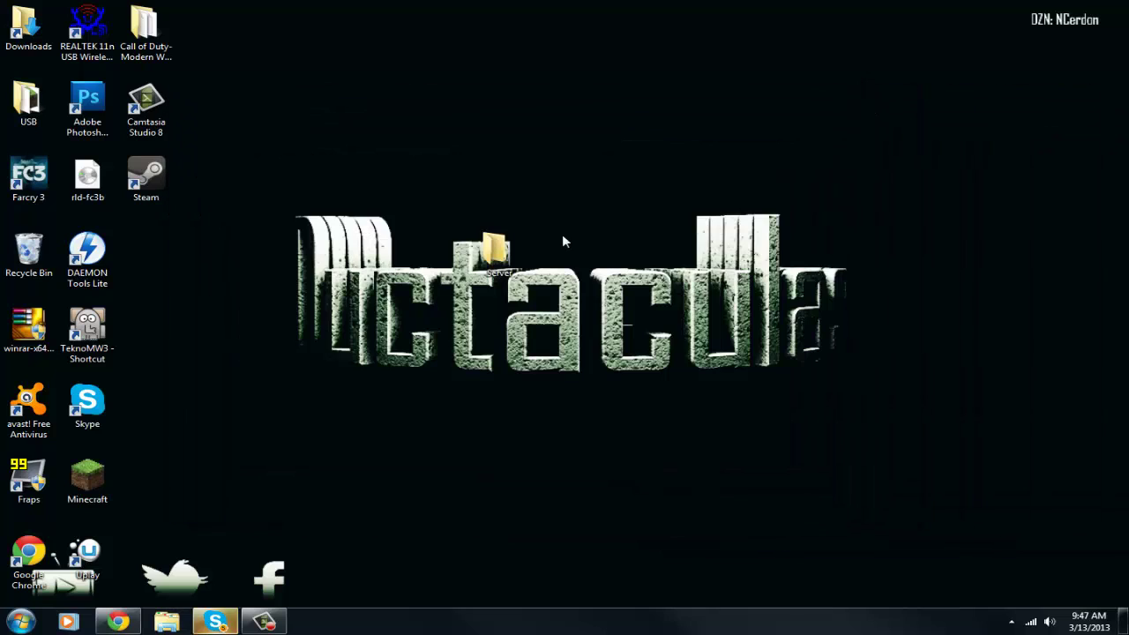
# Run Minecraft_Server from the Server folder, allowing it past the security warning, to generate its files
pyautogui.doubleClick(474, 252)
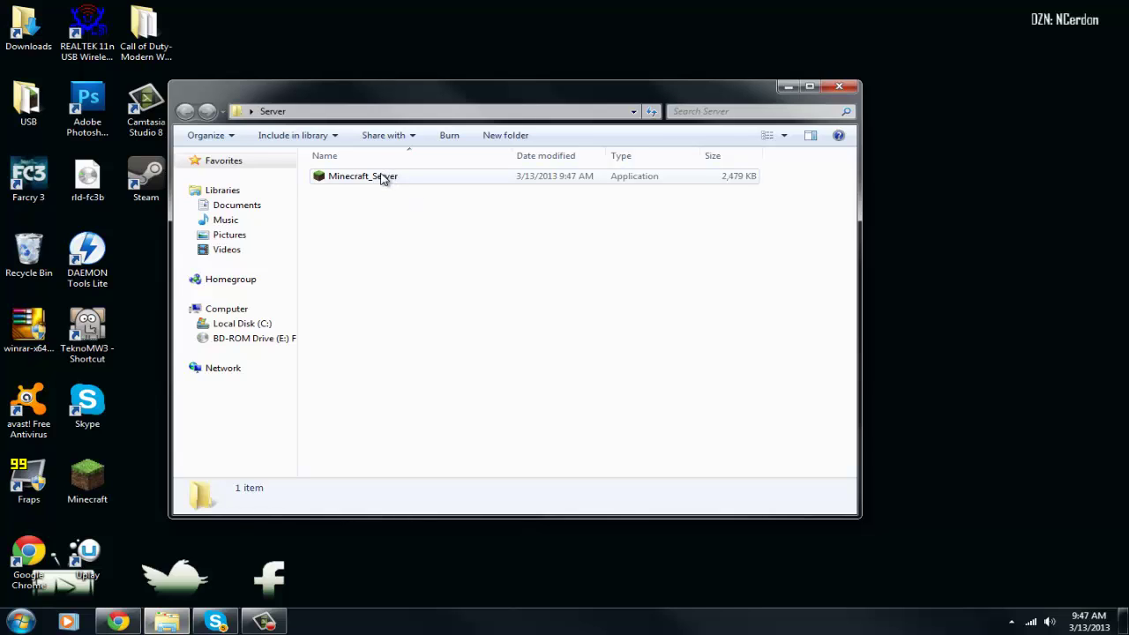
pyautogui.doubleClick(382, 176)
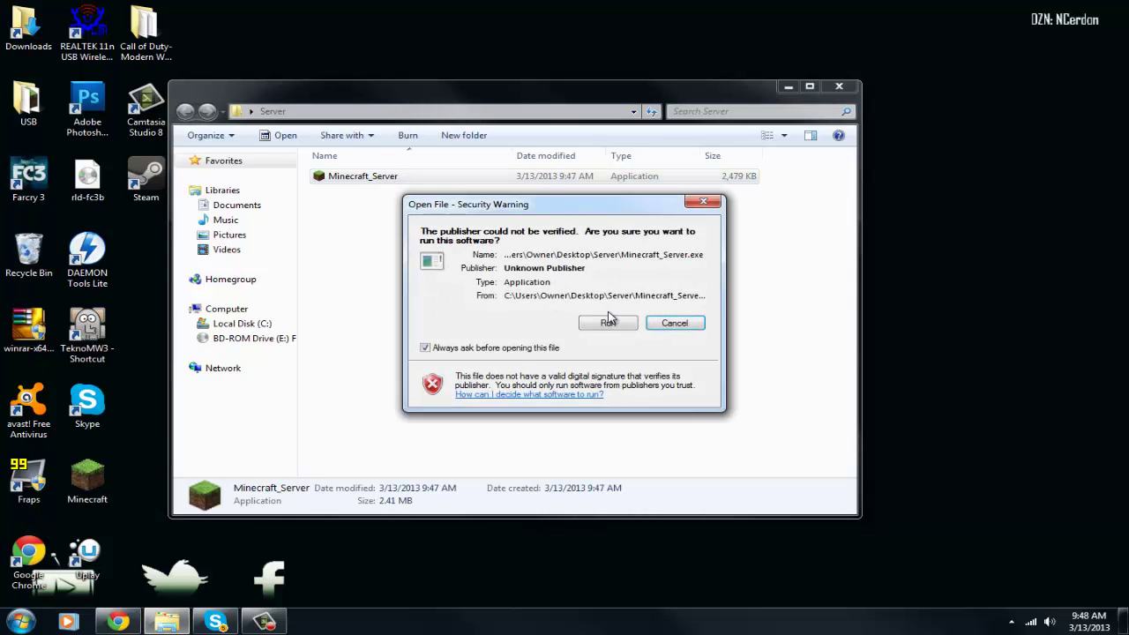
pyautogui.click(608, 323)
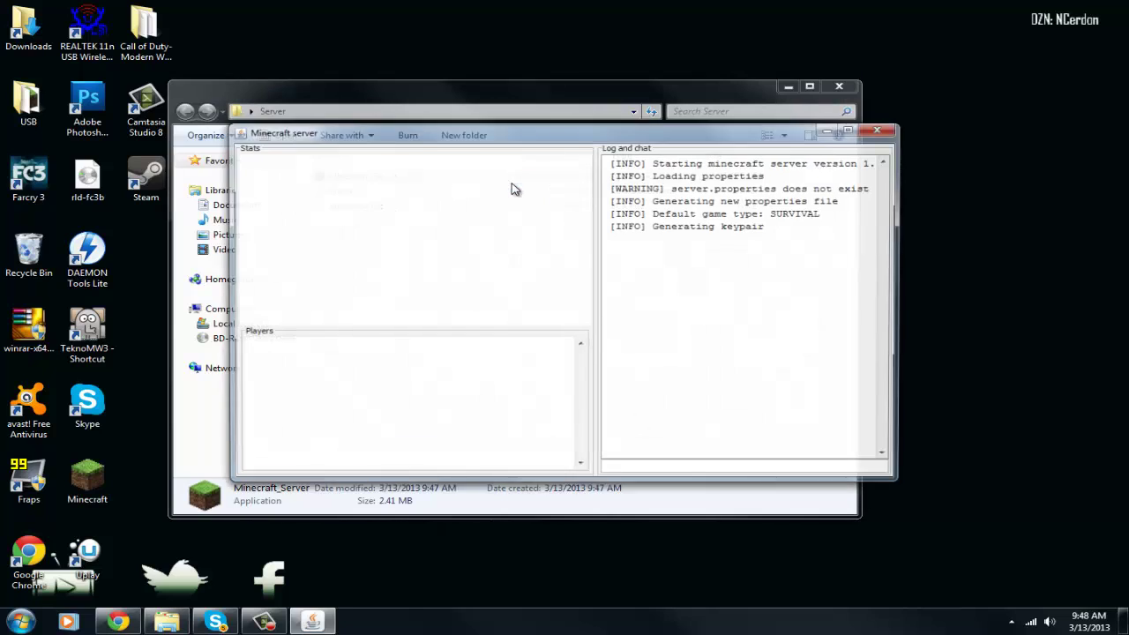
pyautogui.moveTo(675, 141); pyautogui.dragTo(1091, 80)
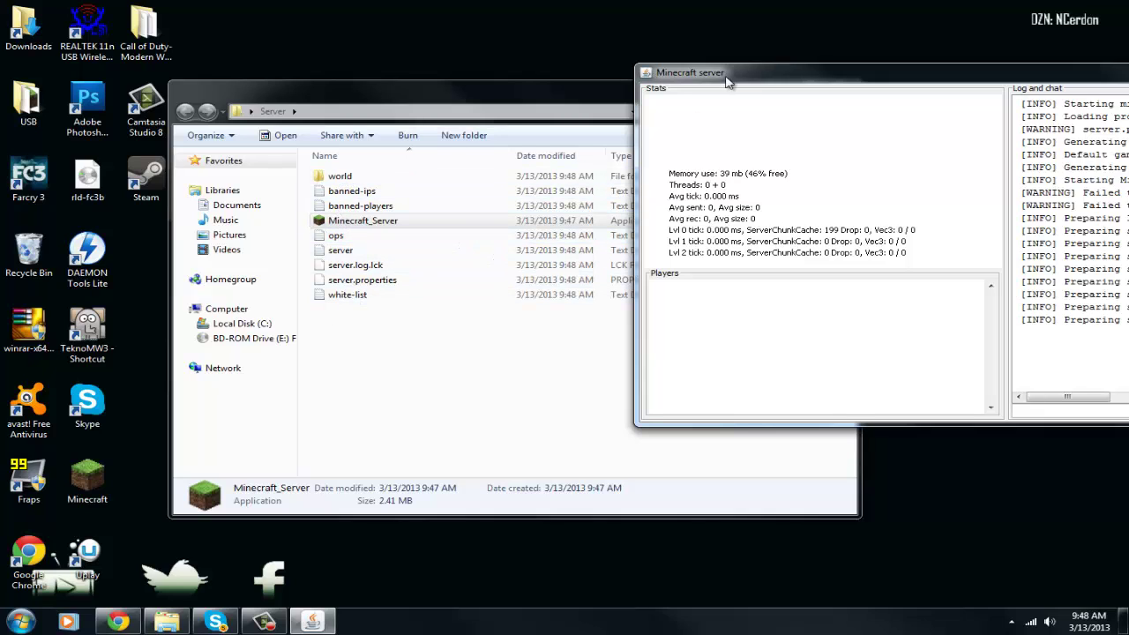
pyautogui.moveTo(726, 76); pyautogui.dragTo(205, 54)
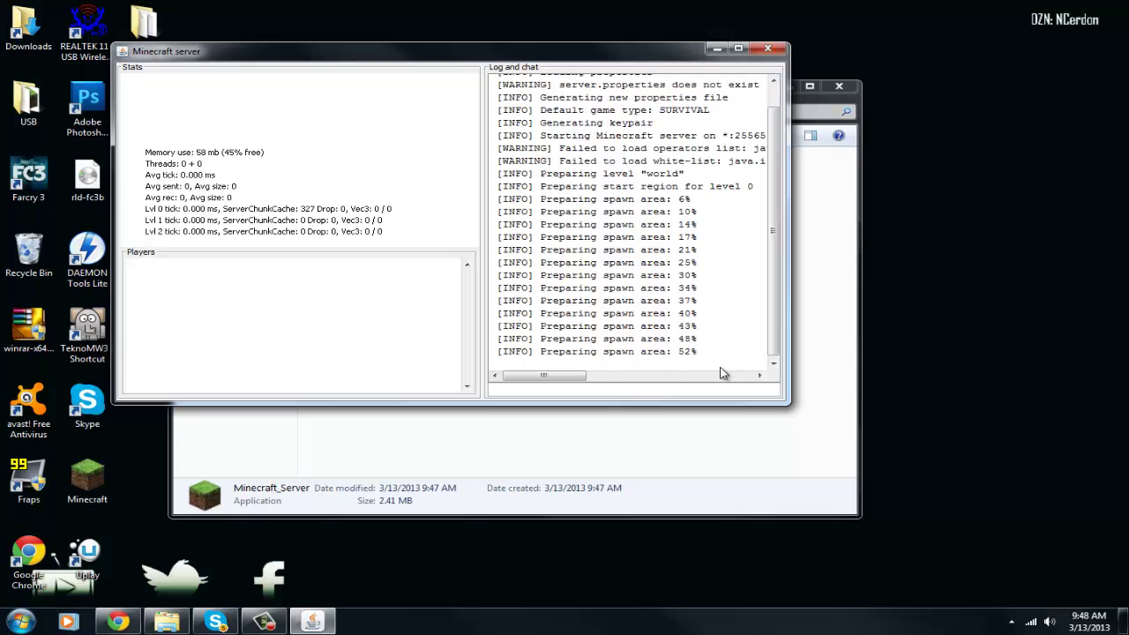
pyautogui.moveTo(386, 49); pyautogui.dragTo(859, 146)
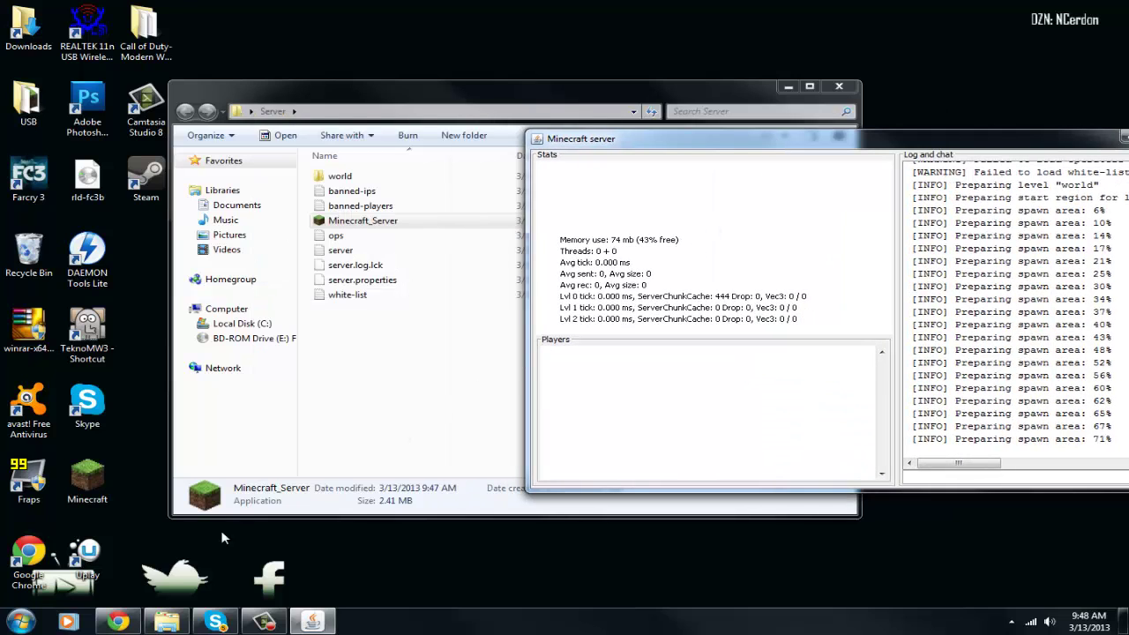
pyautogui.click(118, 621)
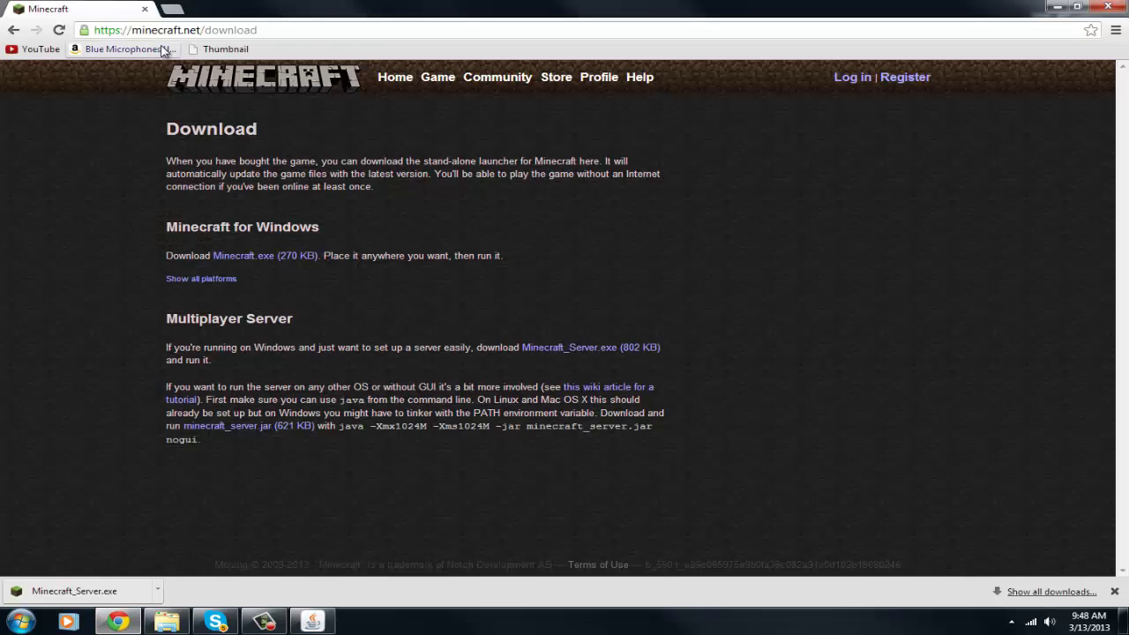
pyautogui.click(195, 29)
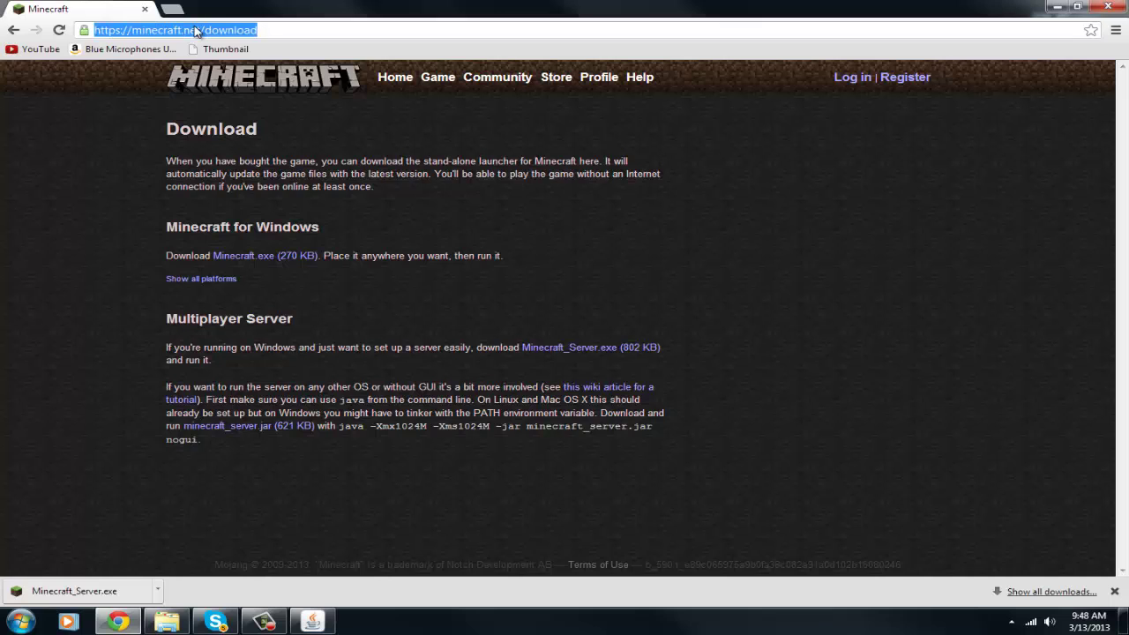
pyautogui.write('www.')
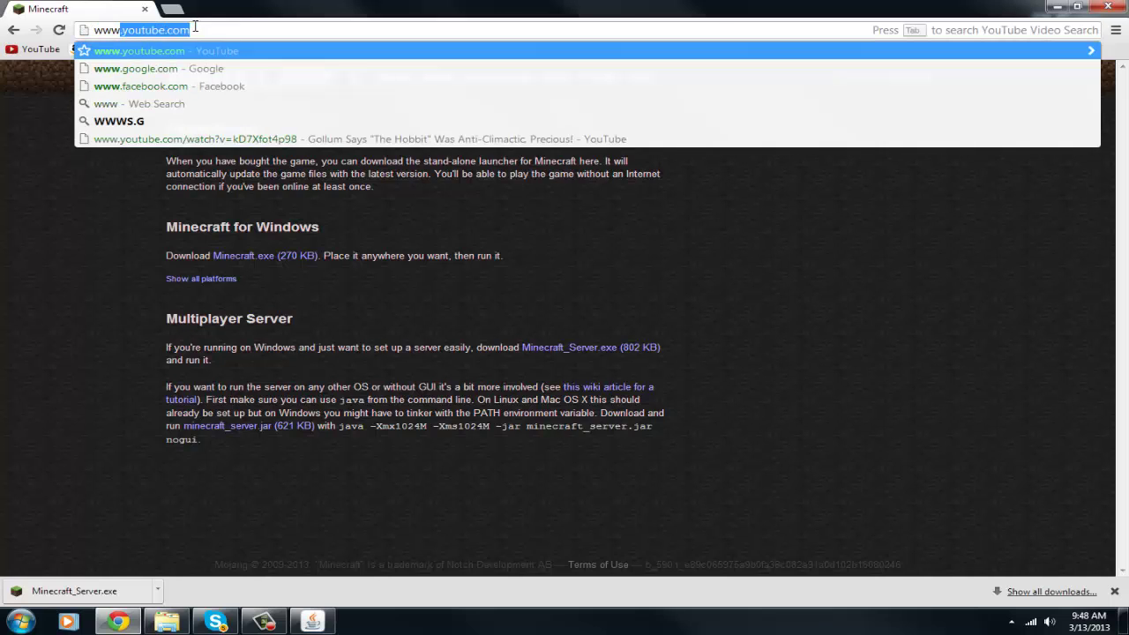
pyautogui.write('go')
pyautogui.press('Return')
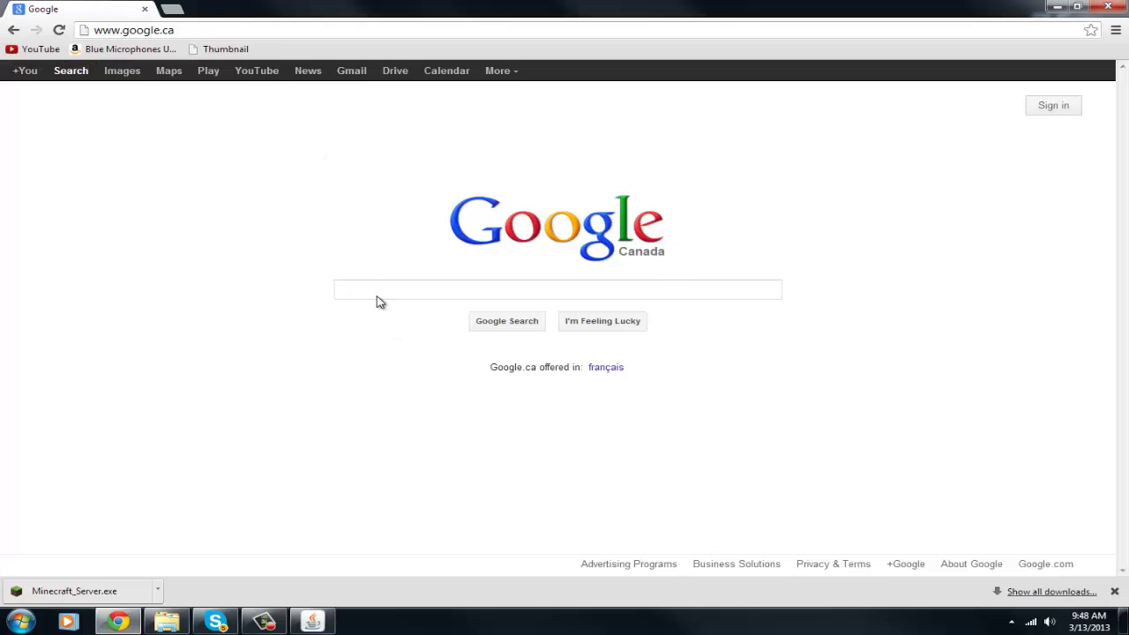
pyautogui.click(374, 296)
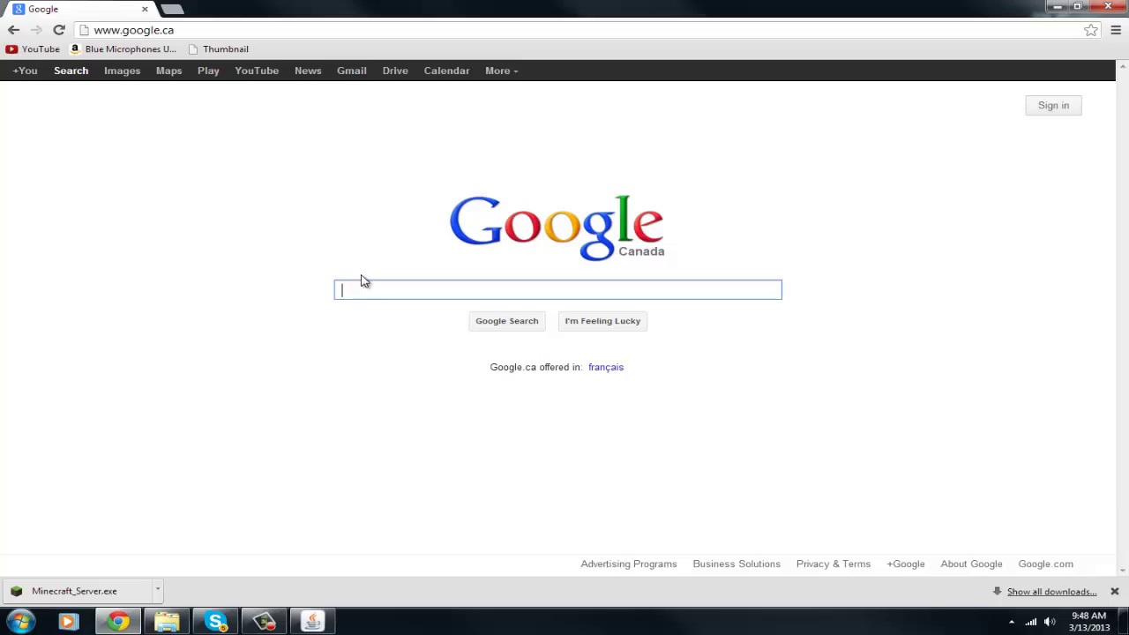
pyautogui.click(1115, 592)
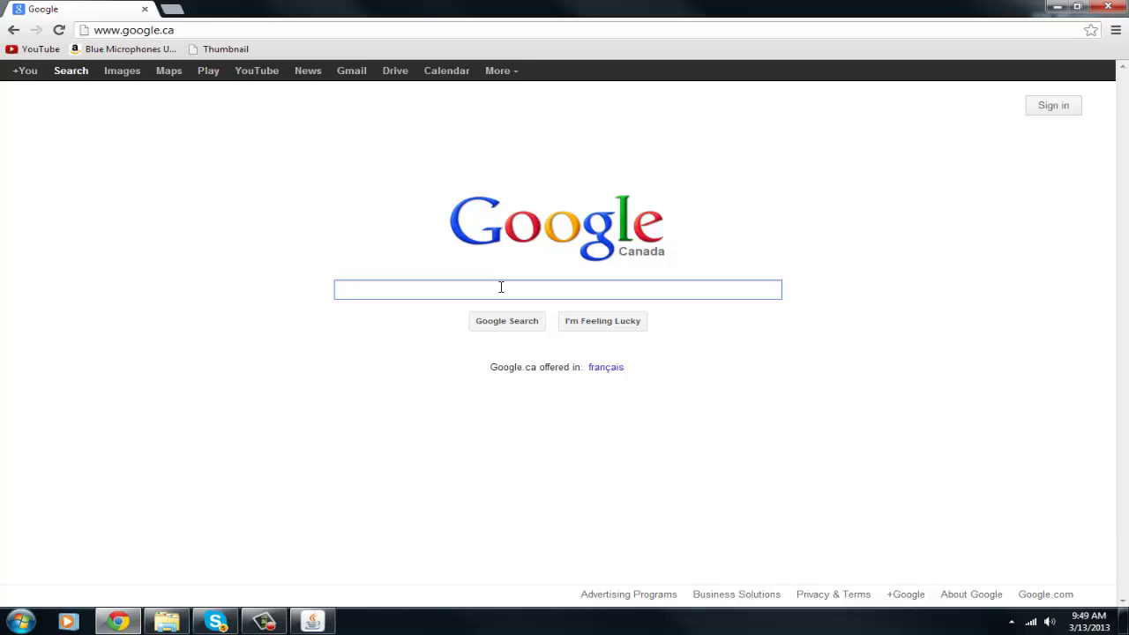
# Search Google for Hamachi and open the LogMeIn Hamachi download page
pyautogui.write('Hamachik')
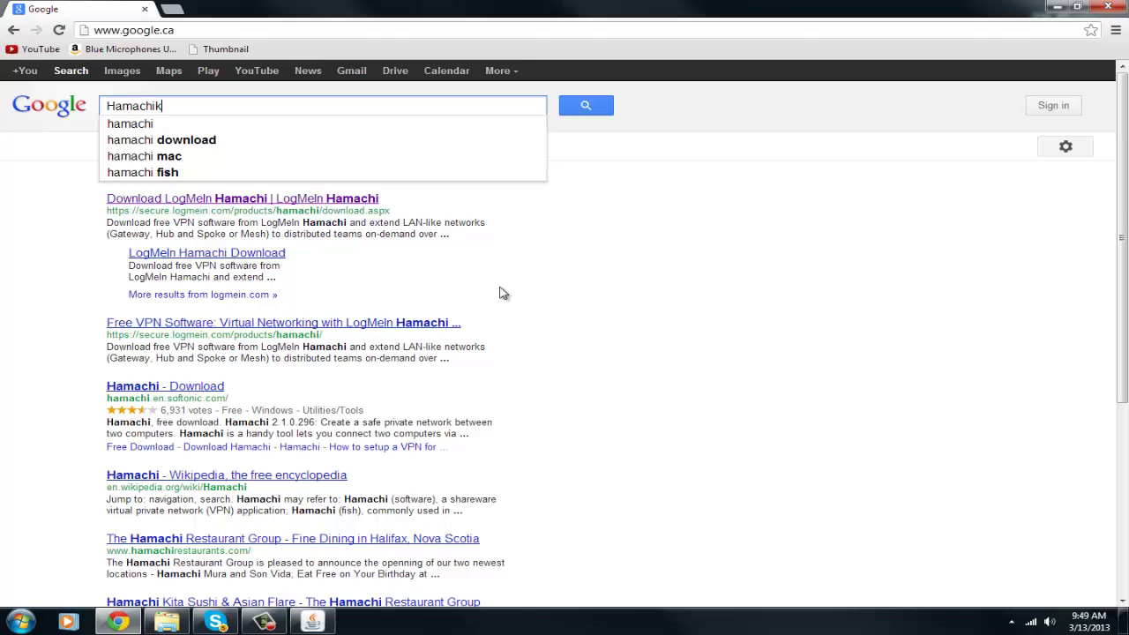
pyautogui.press('Return')
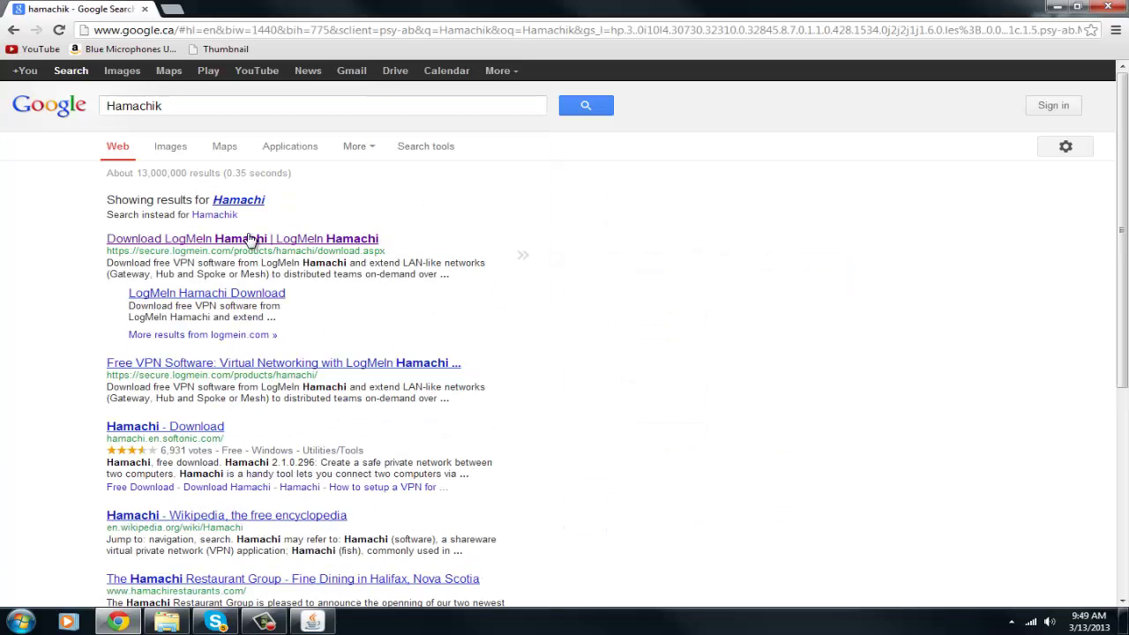
pyautogui.click(251, 239)
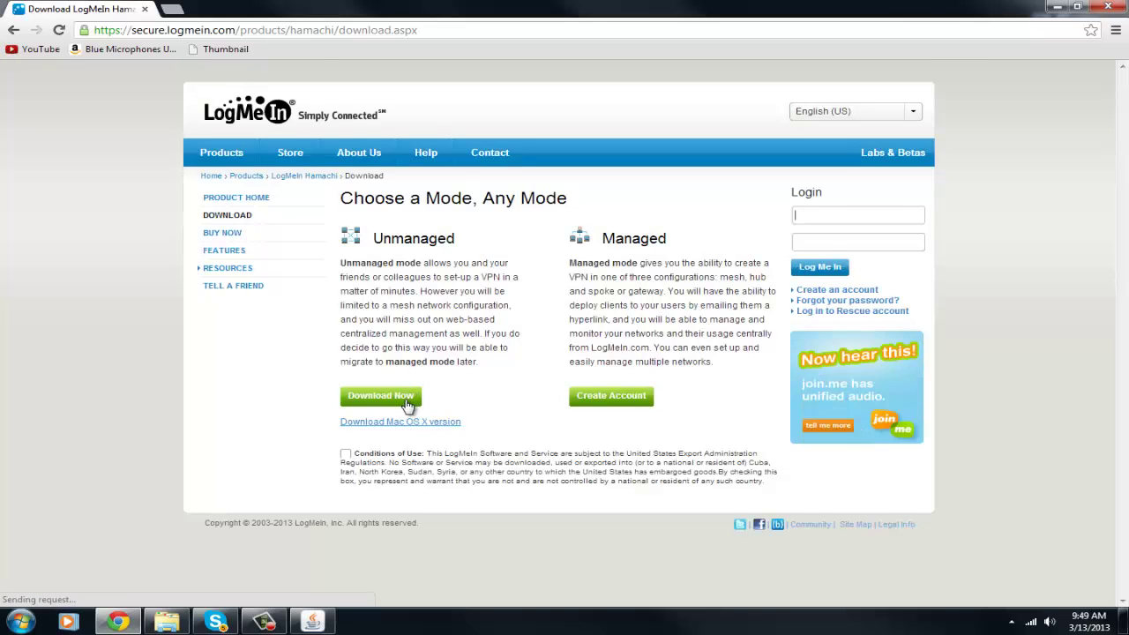
# Agree to the Conditions of Use and download the Hamachi installer, hamachi (1).msi
pyautogui.click(397, 404)
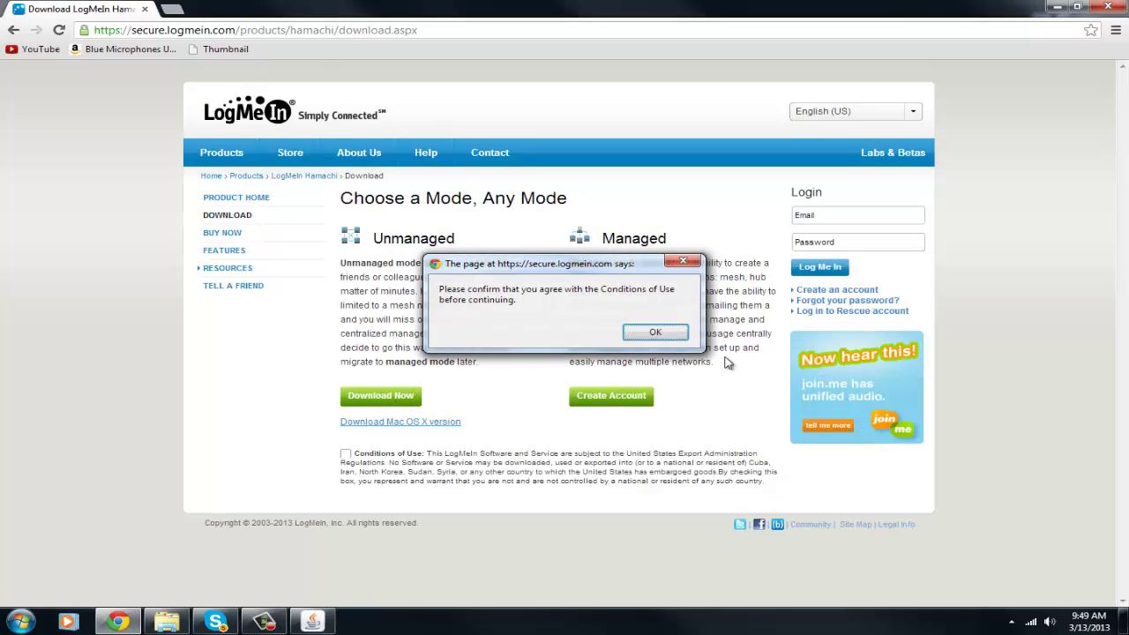
pyautogui.click(653, 332)
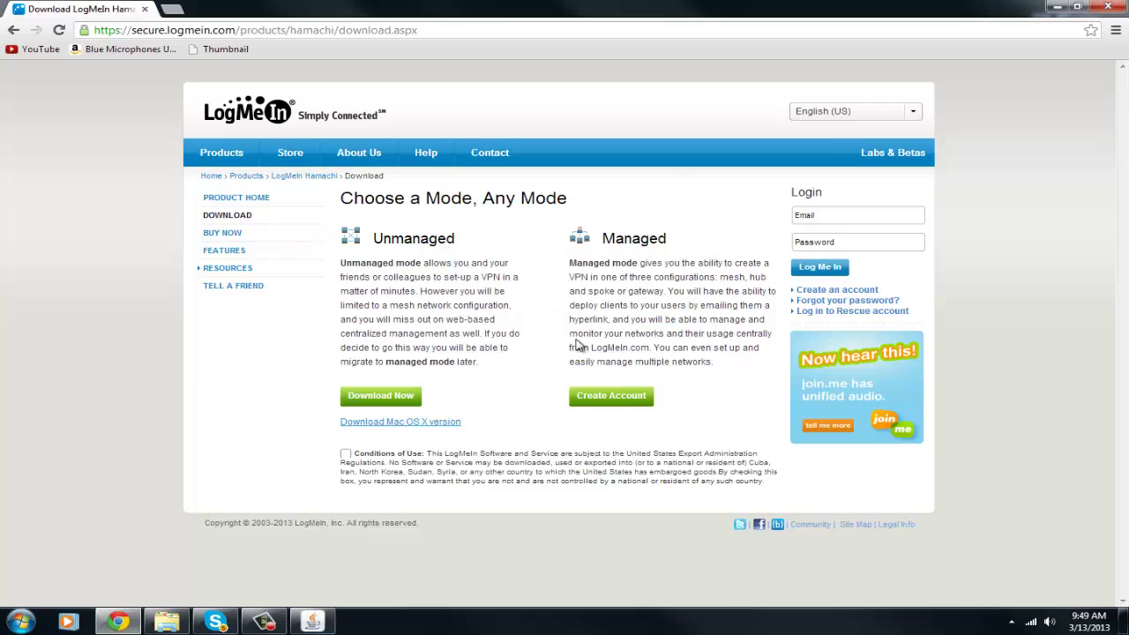
pyautogui.click(398, 404)
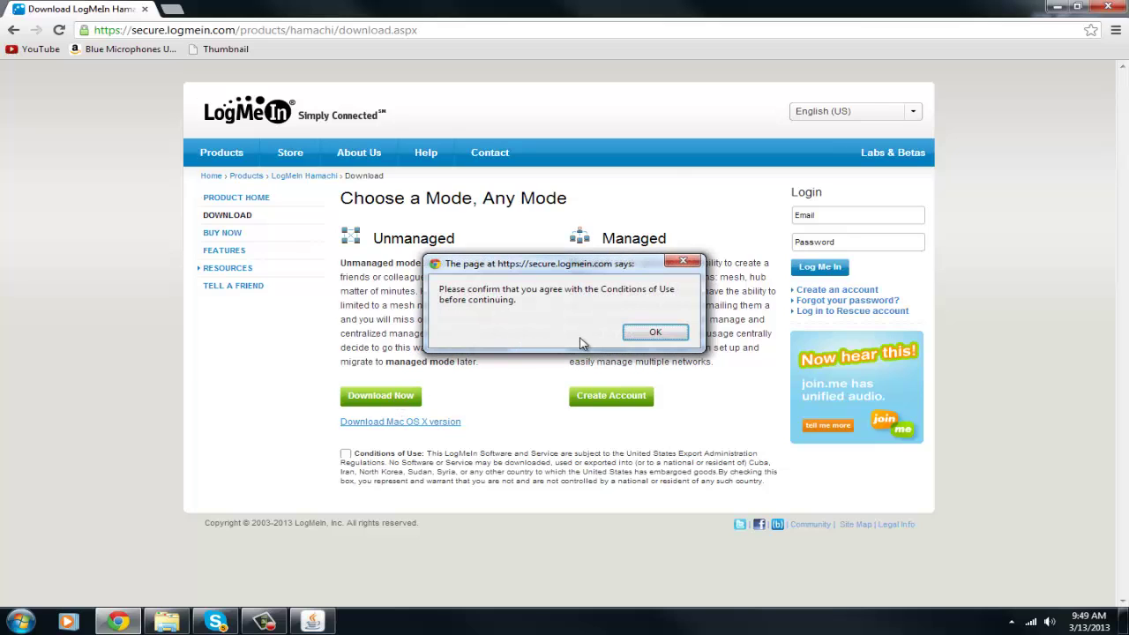
pyautogui.click(650, 332)
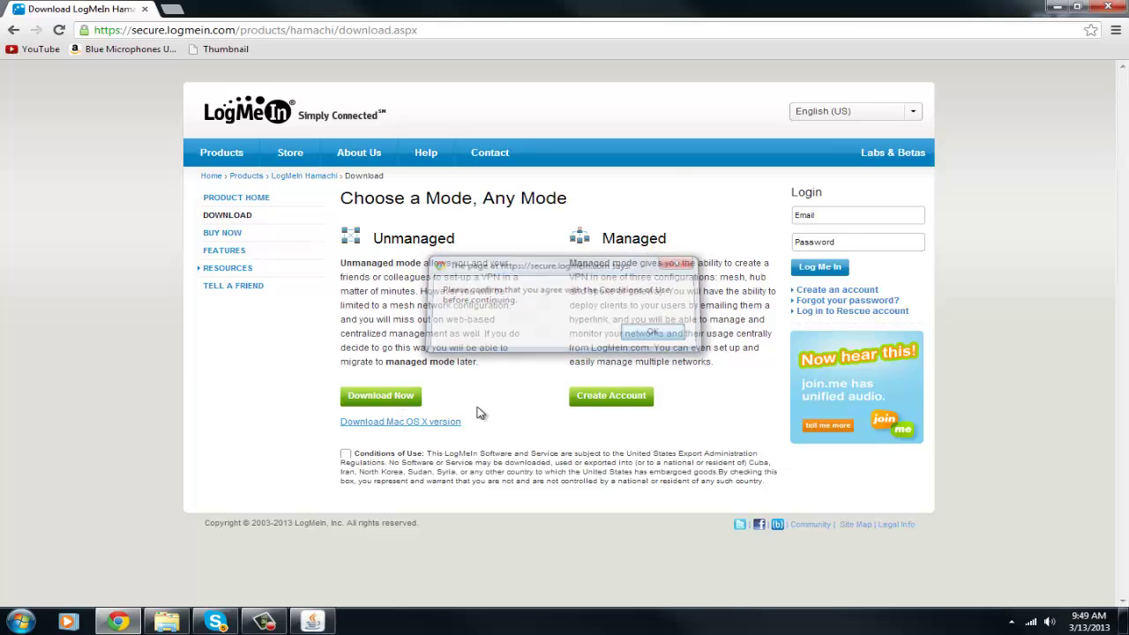
pyautogui.click(345, 453)
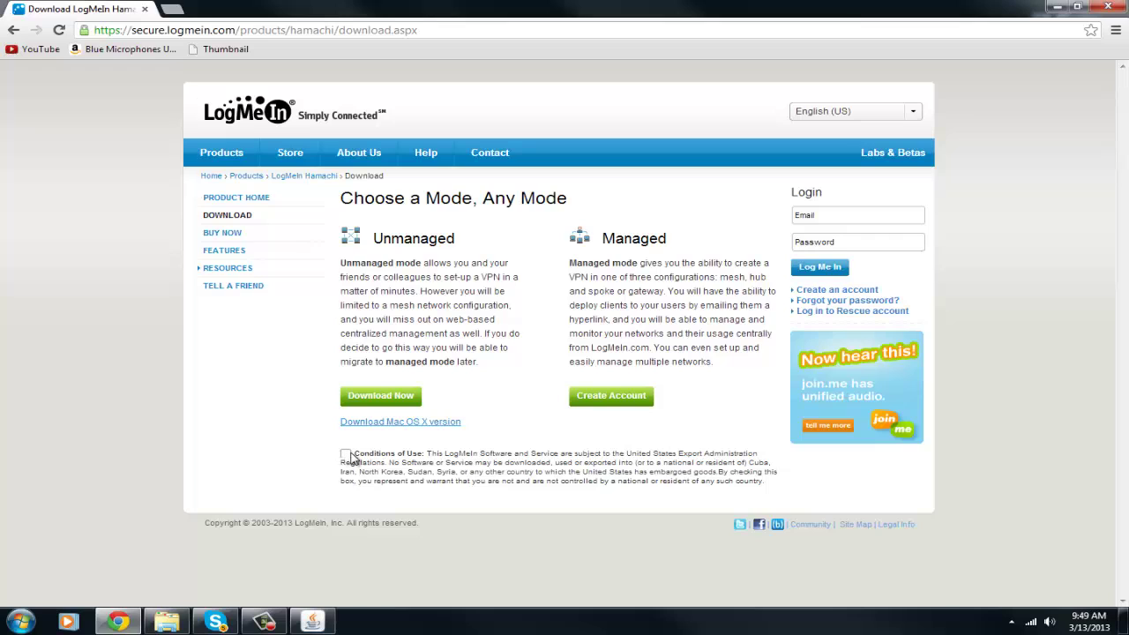
pyautogui.click(372, 397)
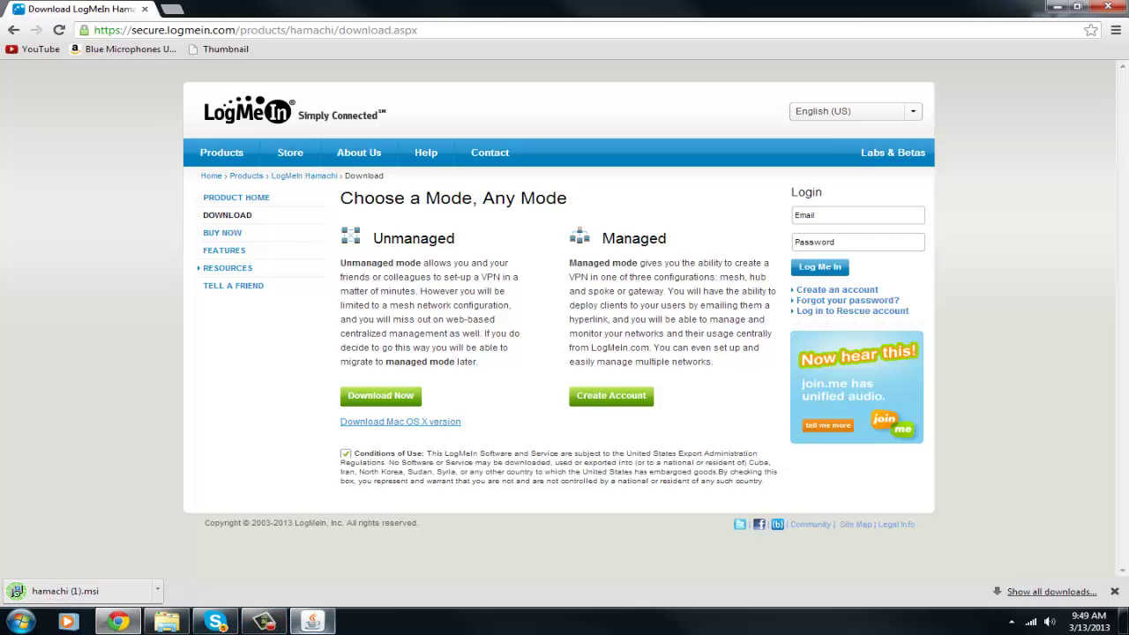
# Confirm the server log reads Done (38.857s) and close the Minecraft server window
pyautogui.click(313, 621)
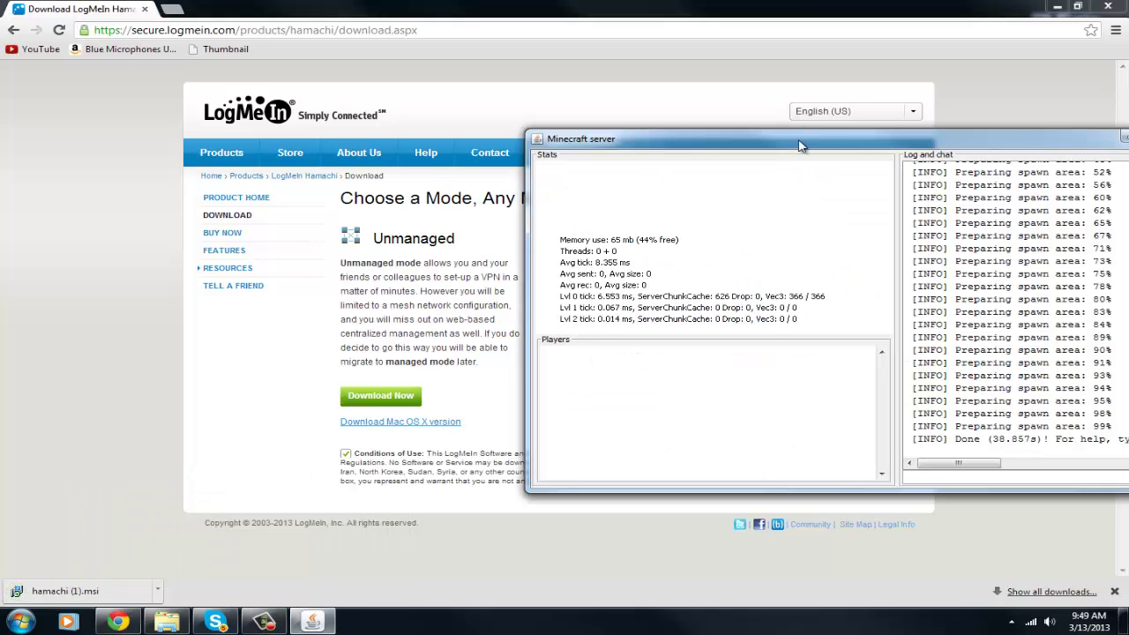
pyautogui.moveTo(804, 141); pyautogui.dragTo(425, 22)
pyautogui.moveTo(574, 322); pyautogui.dragTo(638, 322)
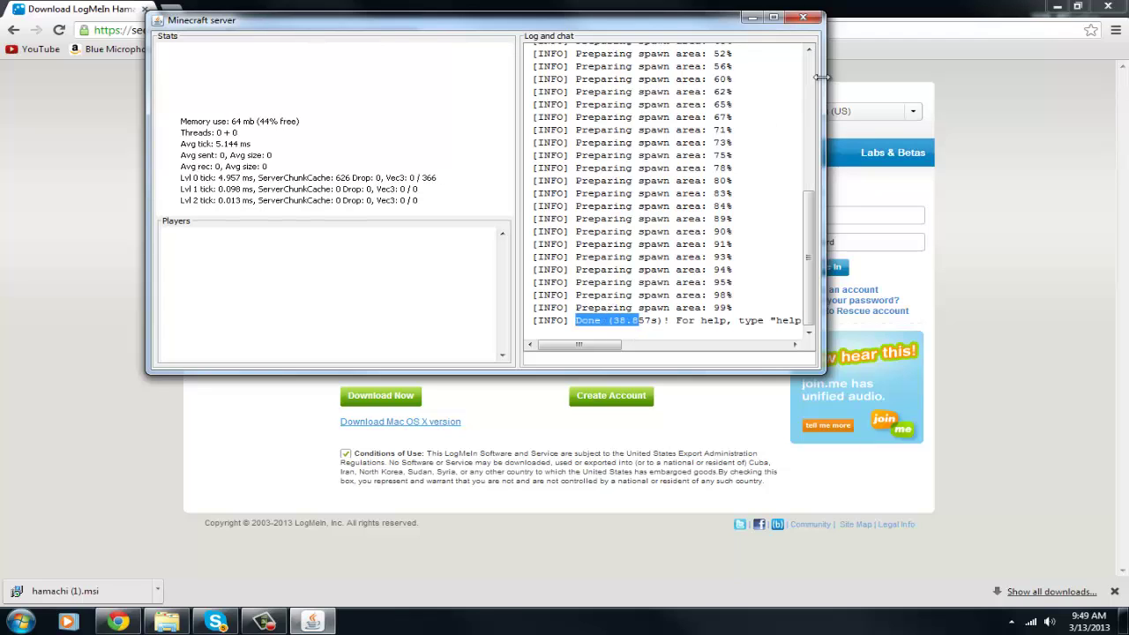
pyautogui.click(803, 19)
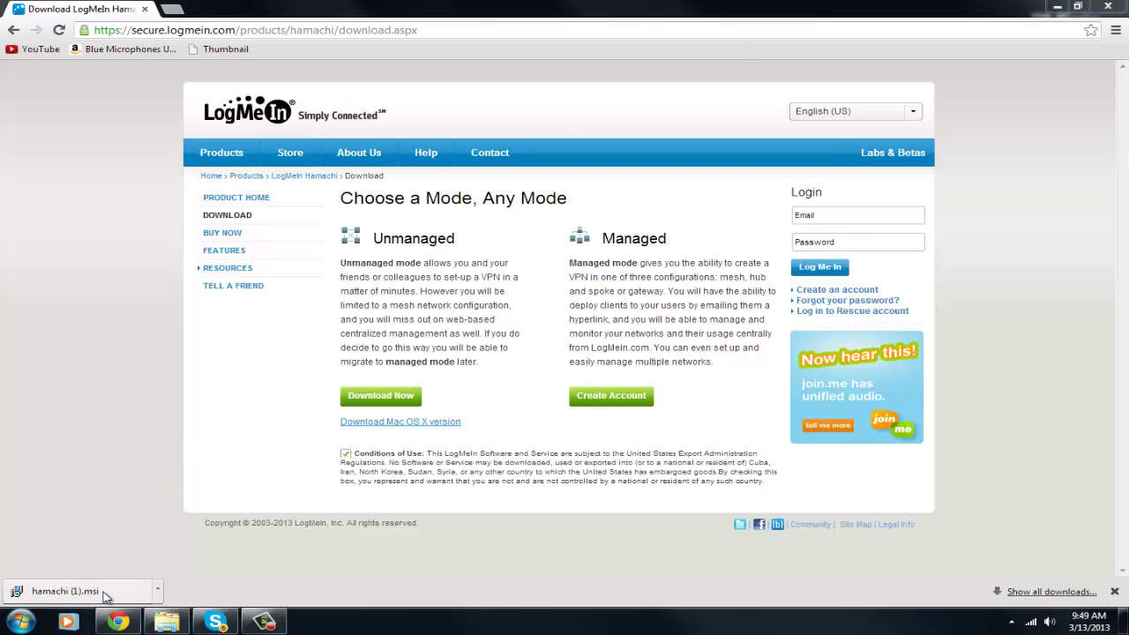
# Run hamachi (1).msi in English, accept the terms, and install to the default Program Files (x86) folder
pyautogui.click(108, 593)
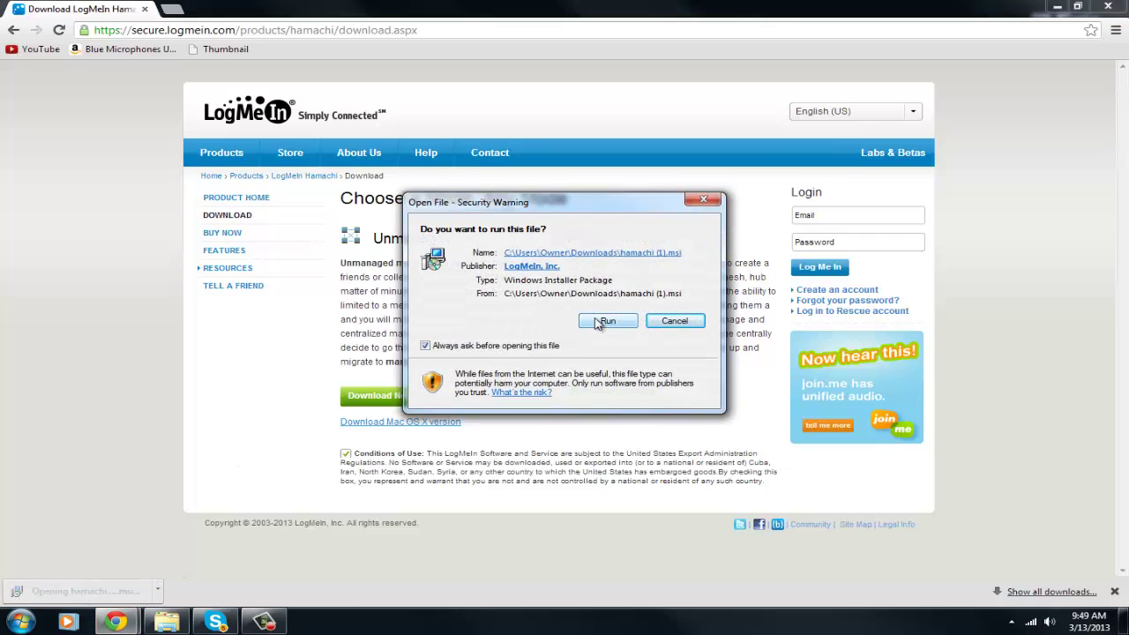
pyautogui.click(596, 321)
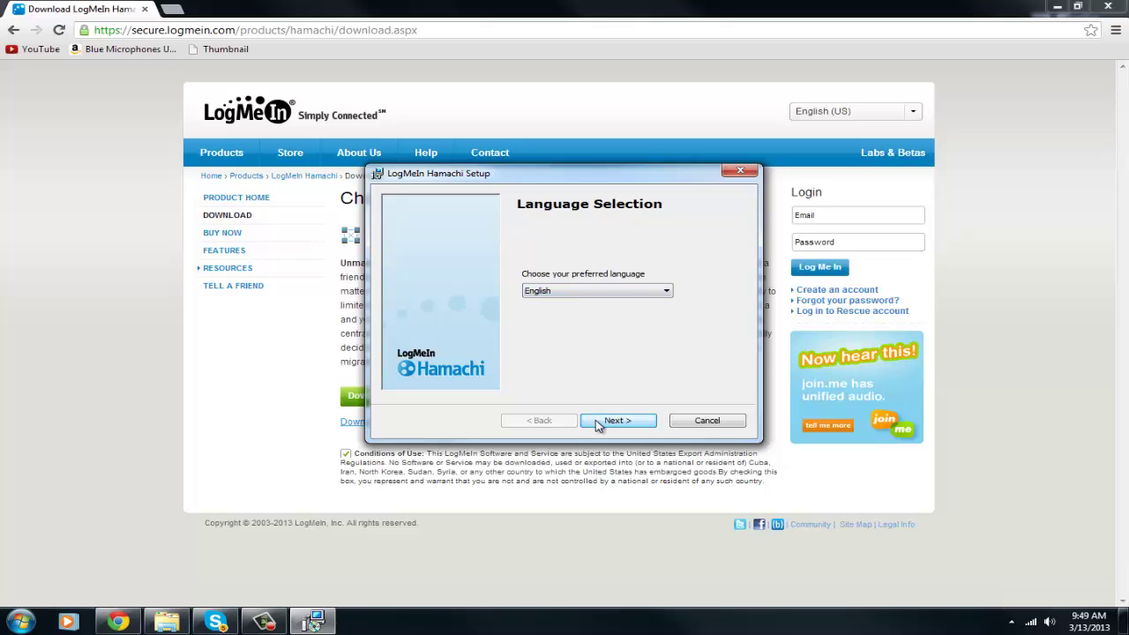
pyautogui.click(588, 421)
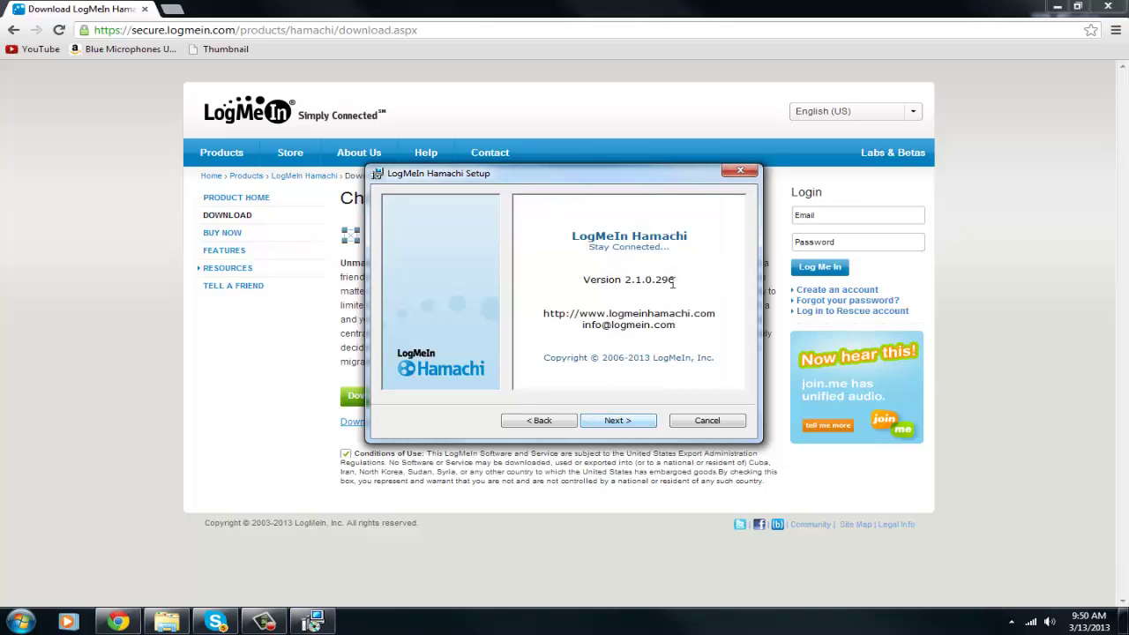
pyautogui.click(628, 421)
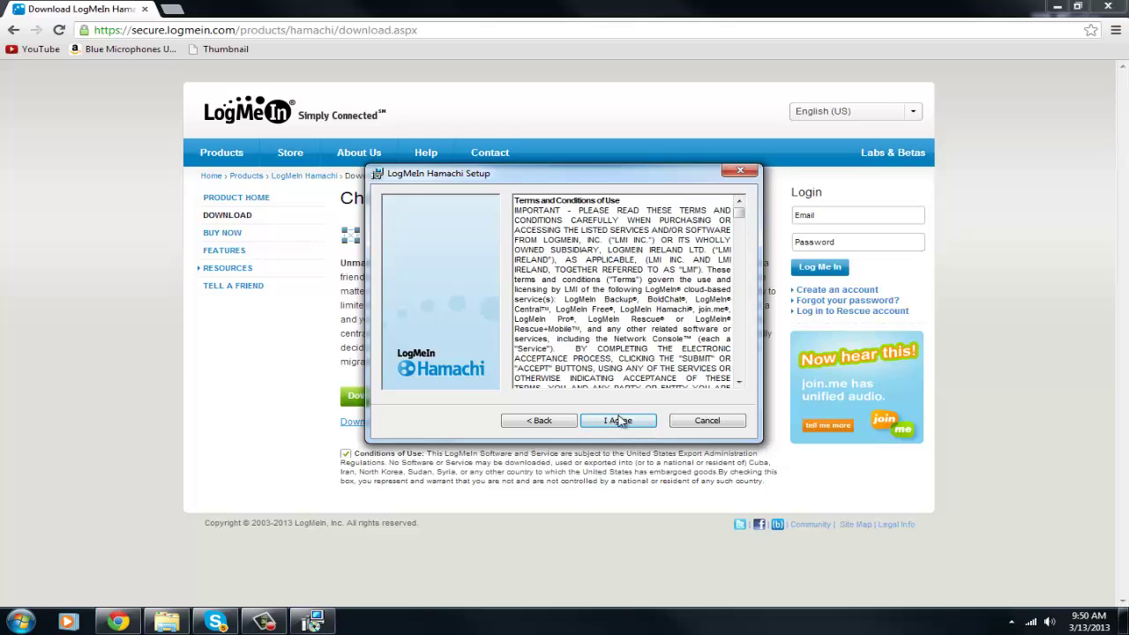
pyautogui.click(617, 421)
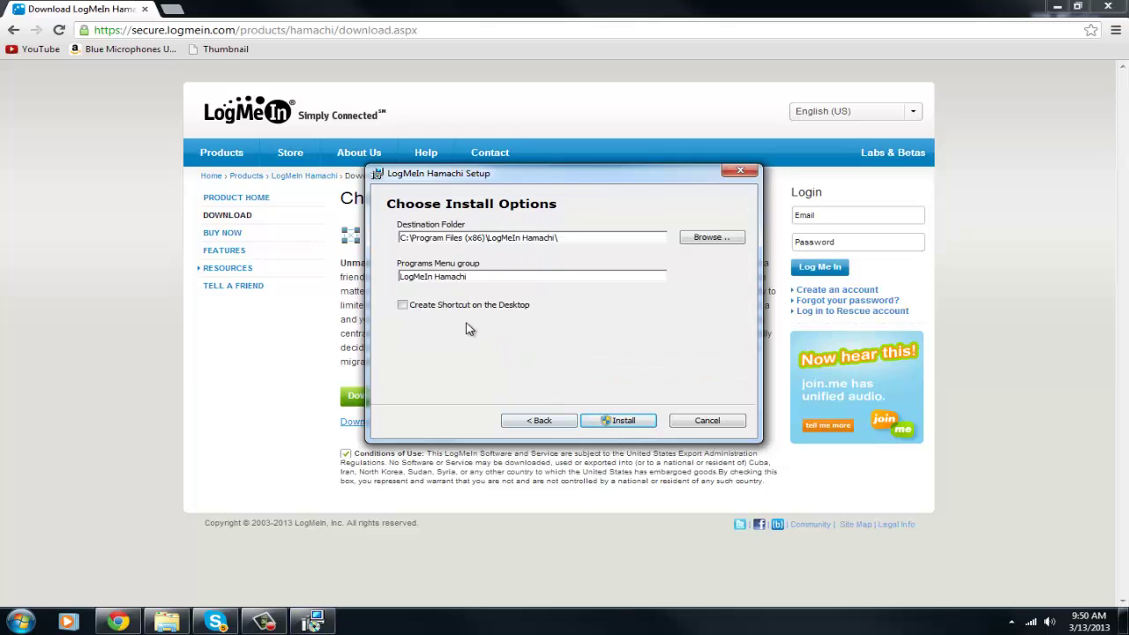
pyautogui.click(622, 423)
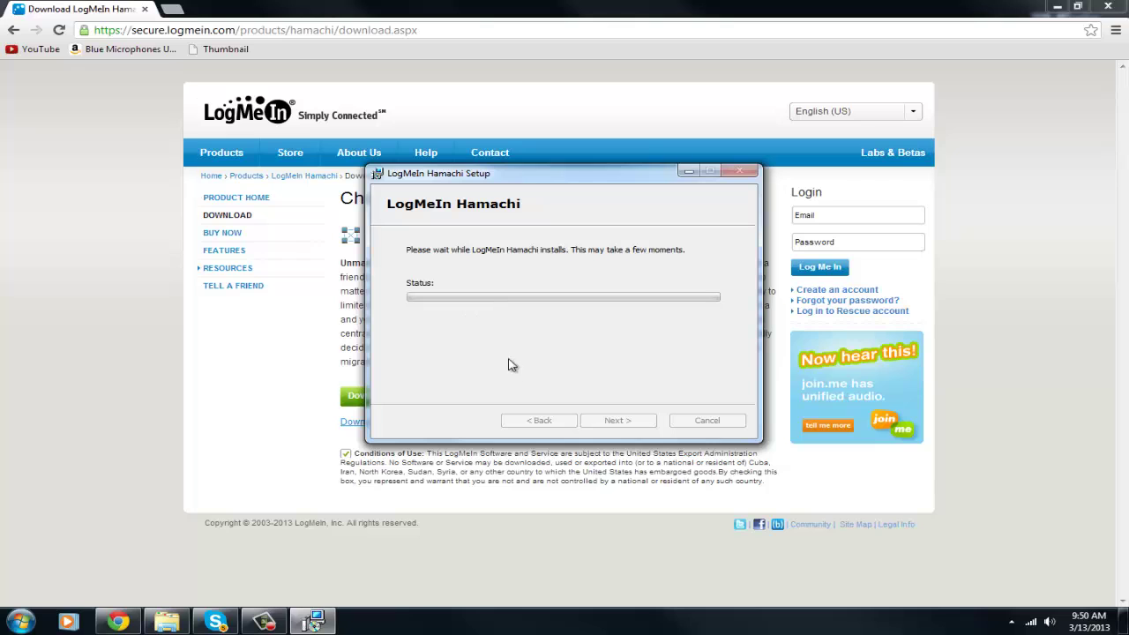
pyautogui.click(264, 621)
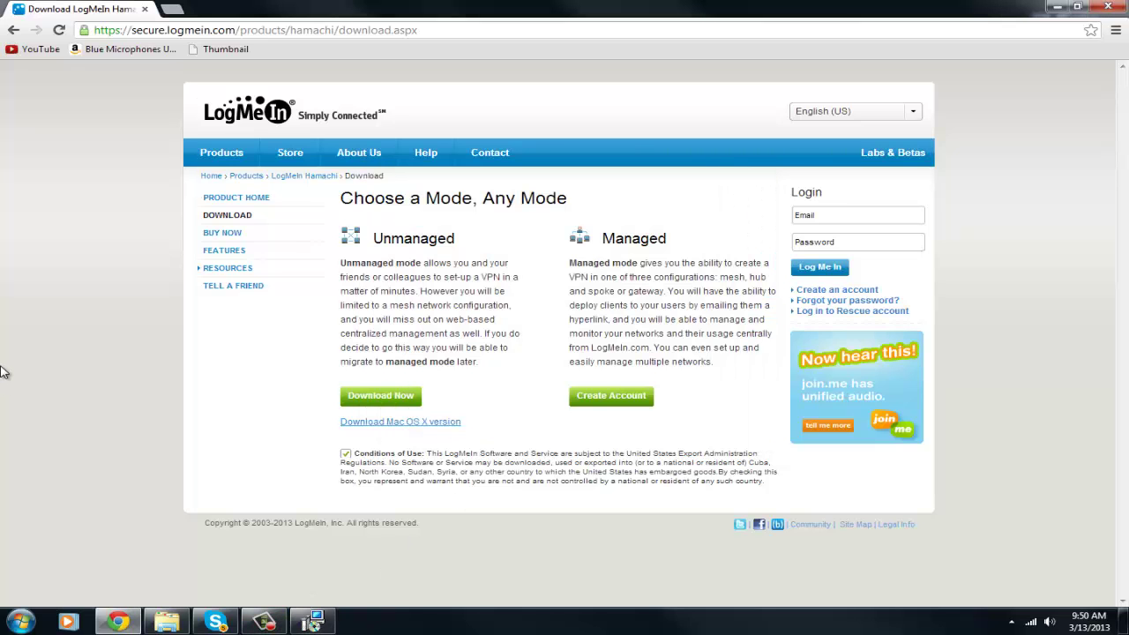
pyautogui.click(1057, 7)
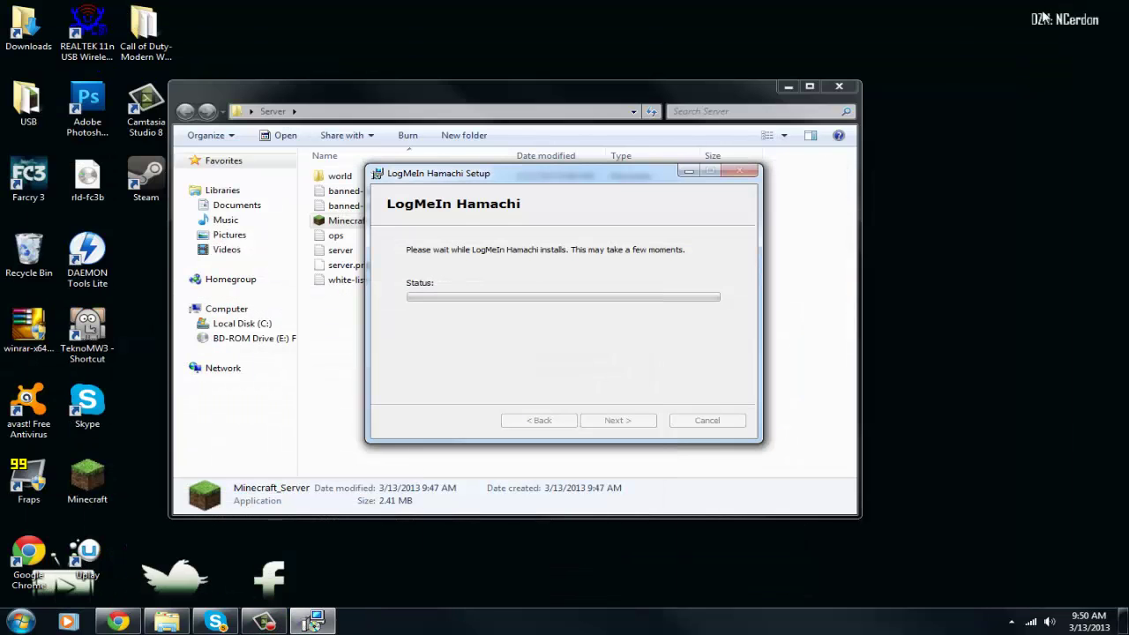
# Inspect the Server folder's generated files, opening the empty ops file in Notepad and closing it
pyautogui.click(688, 172)
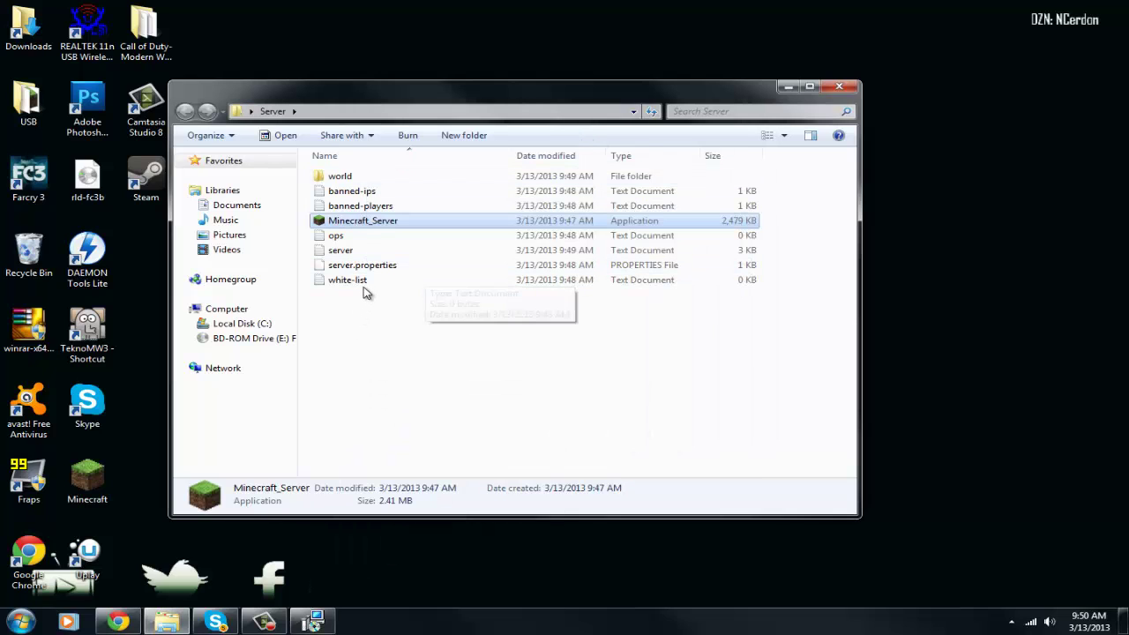
pyautogui.click(389, 180)
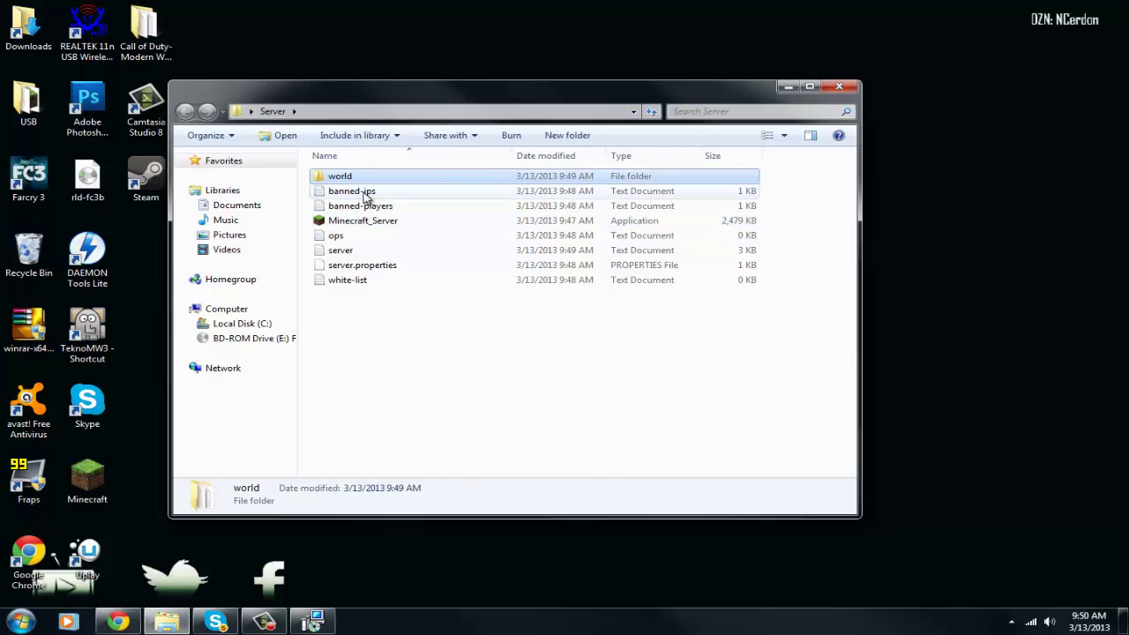
pyautogui.click(364, 191)
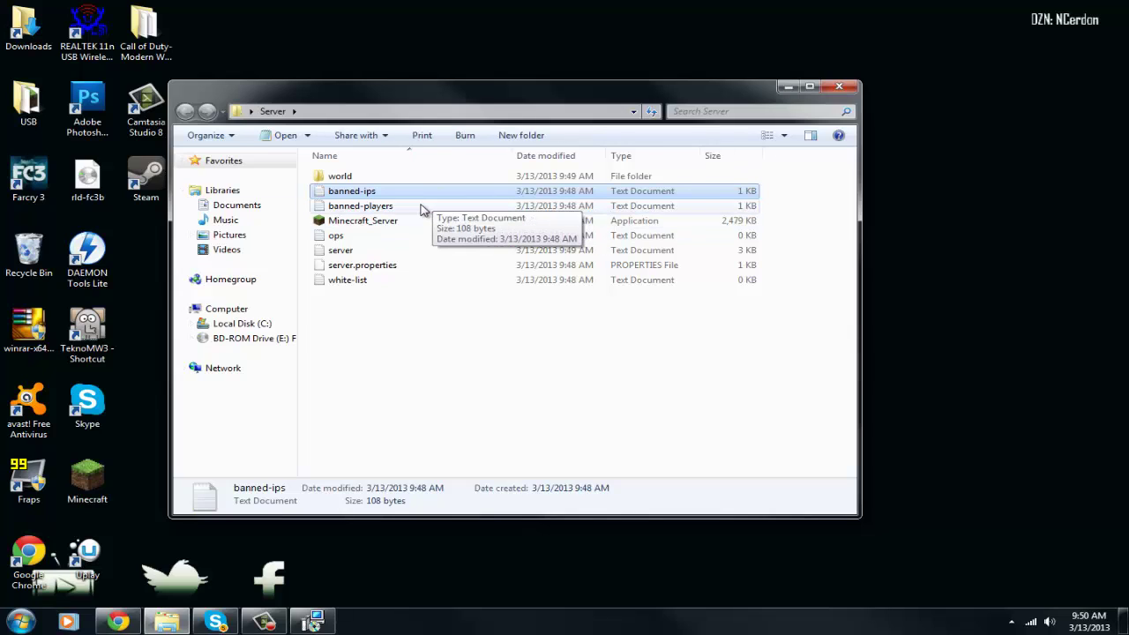
pyautogui.click(385, 240)
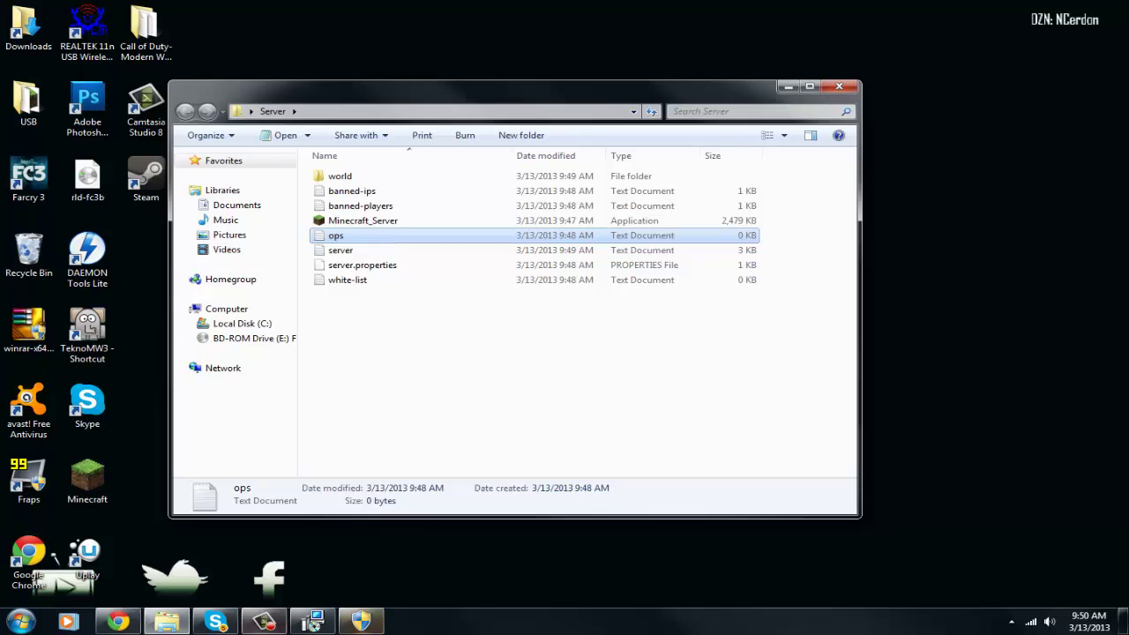
pyautogui.click(361, 621)
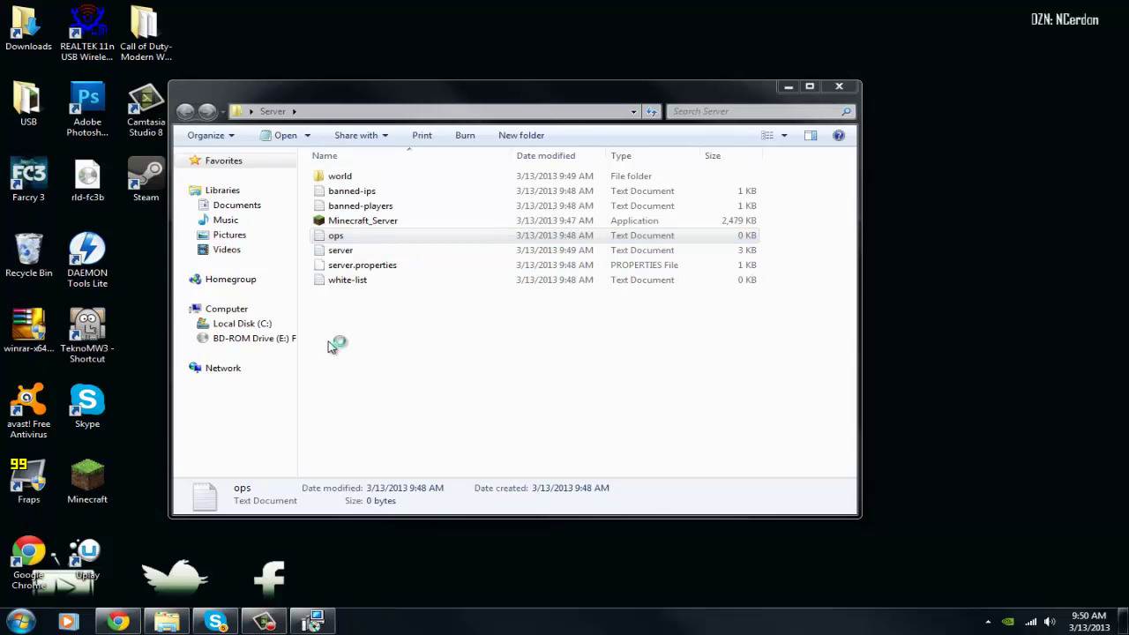
pyautogui.click(377, 240)
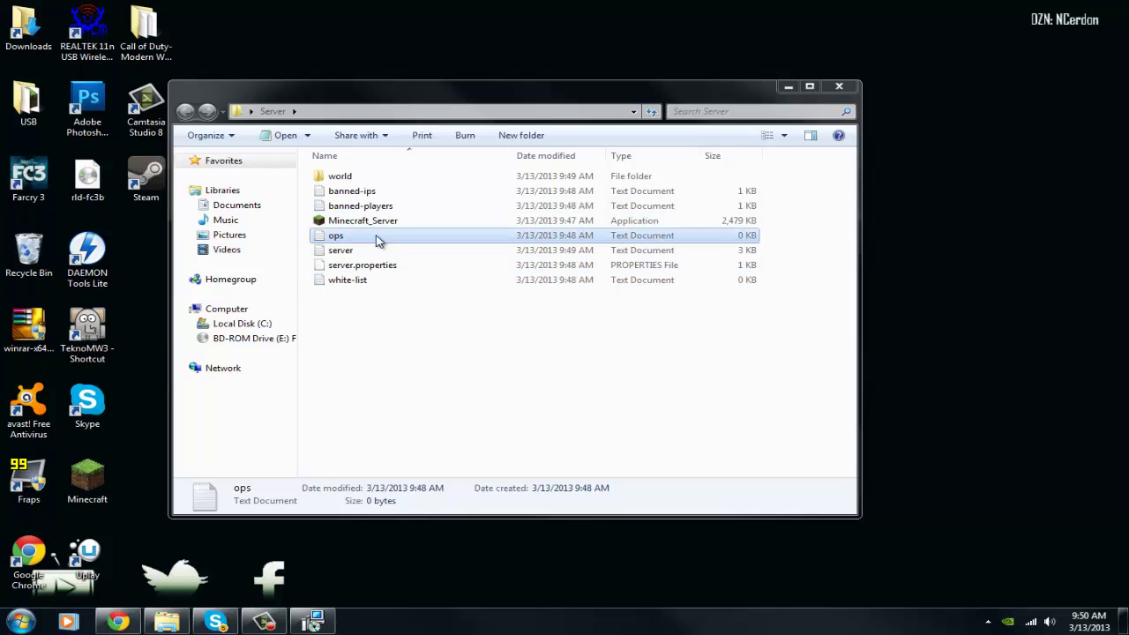
pyautogui.doubleClick(376, 238)
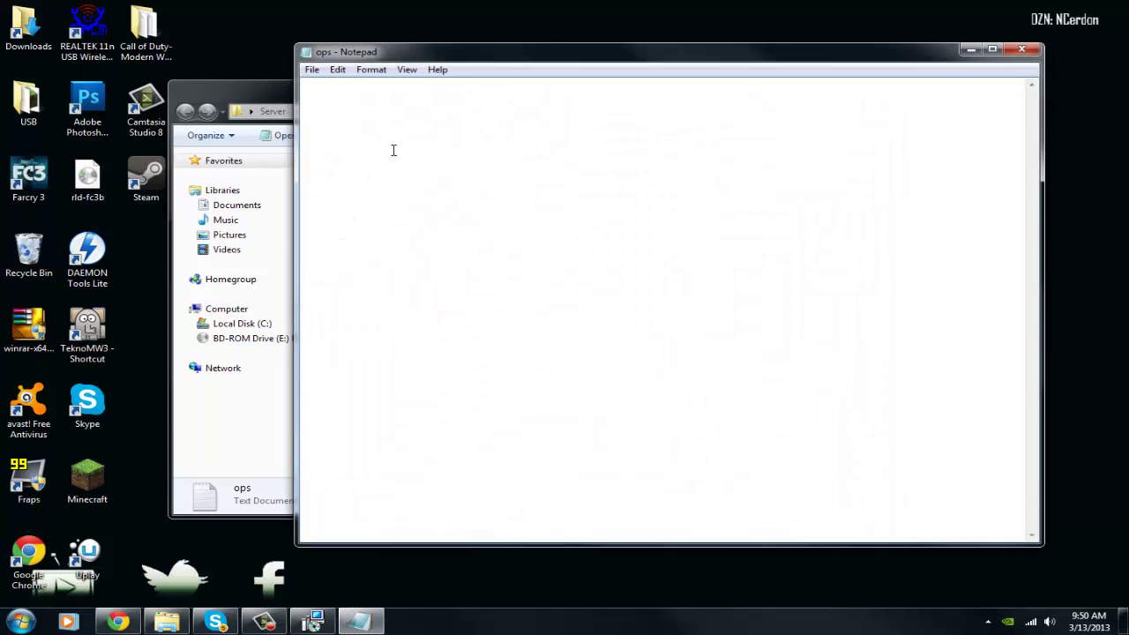
pyautogui.click(1021, 50)
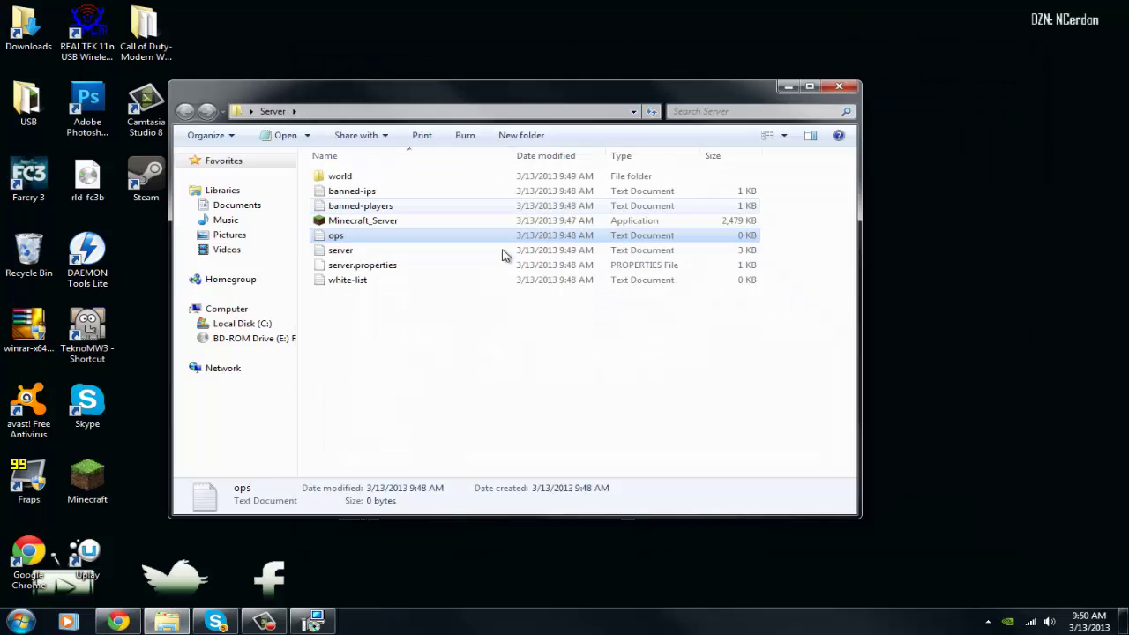
pyautogui.rightClick(409, 247)
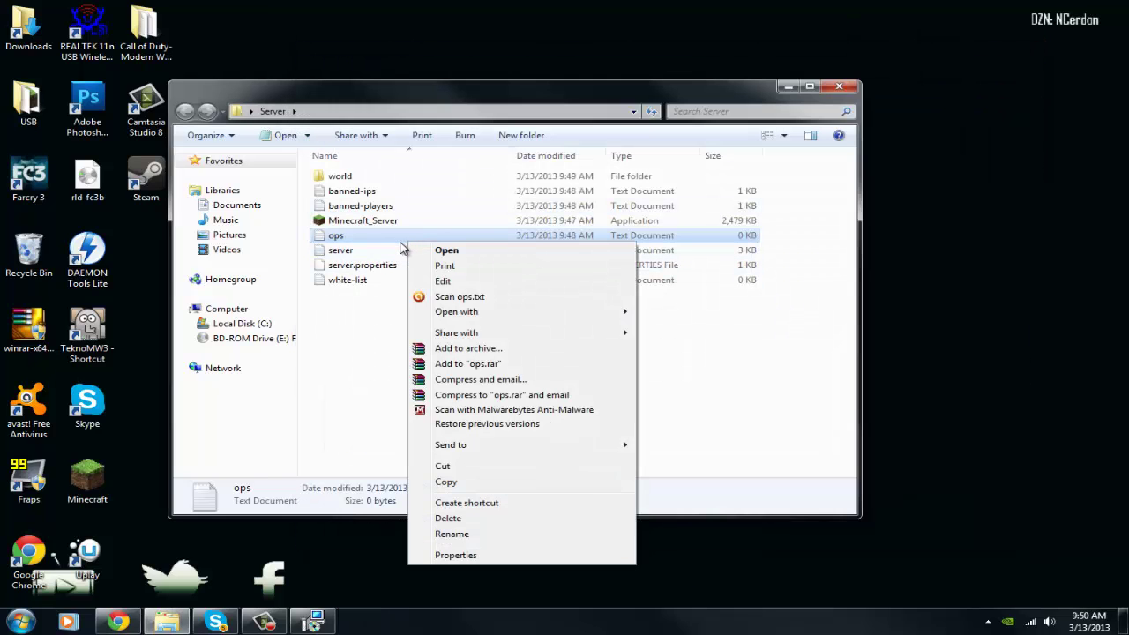
pyautogui.moveTo(450, 315)
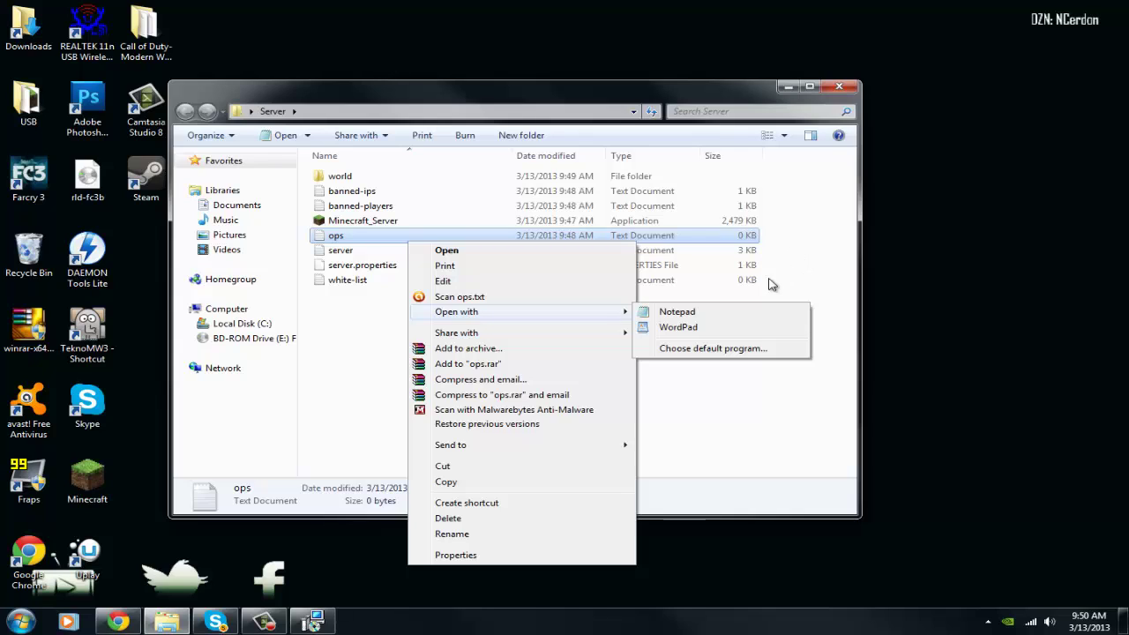
pyautogui.click(711, 350)
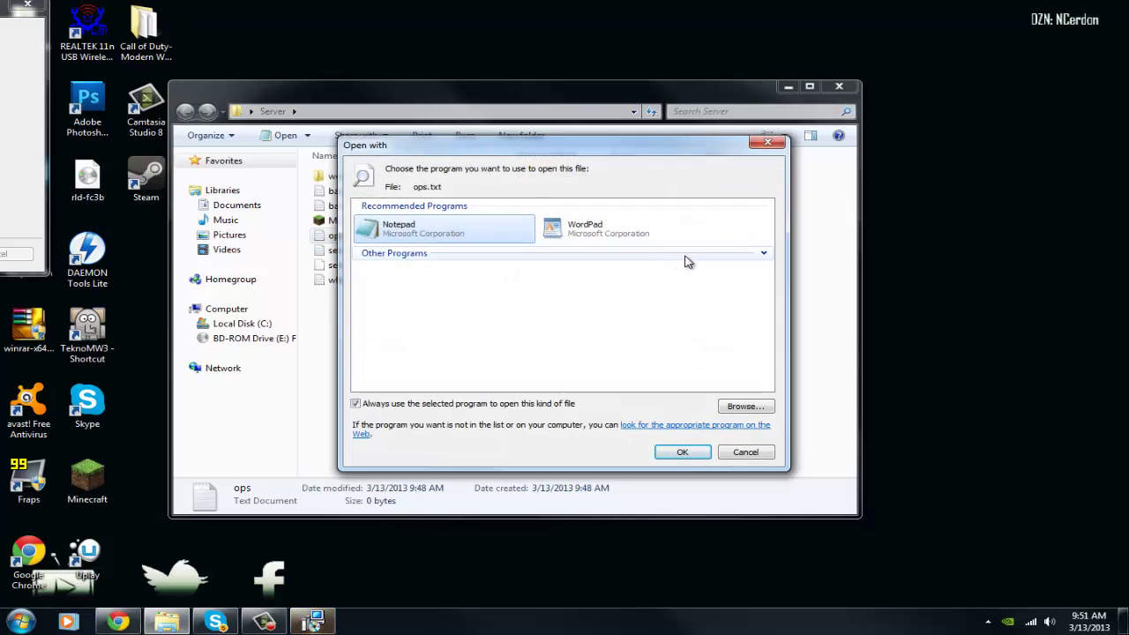
pyautogui.click(762, 253)
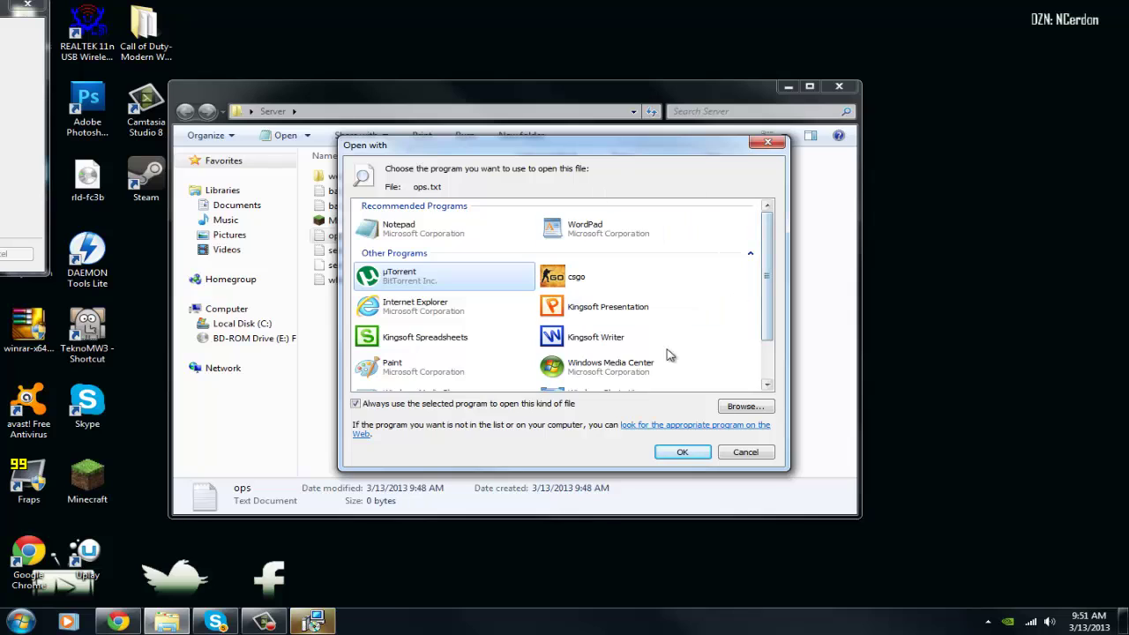
pyautogui.scroll(-1, 670, 354)
pyautogui.scroll(1, 617, 371)
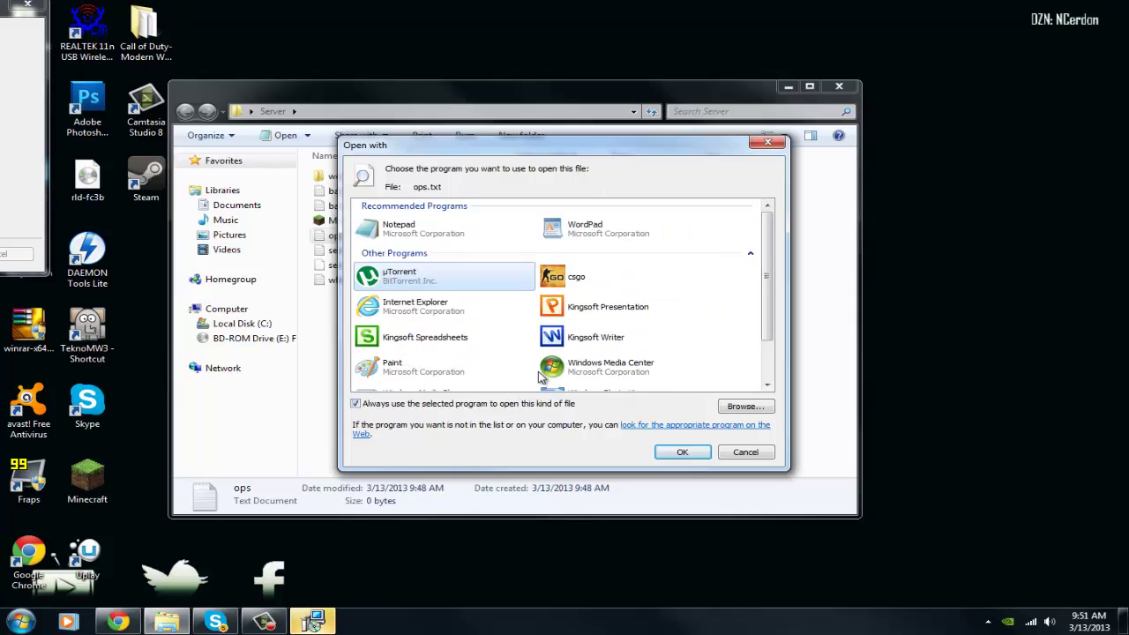
pyautogui.click(766, 142)
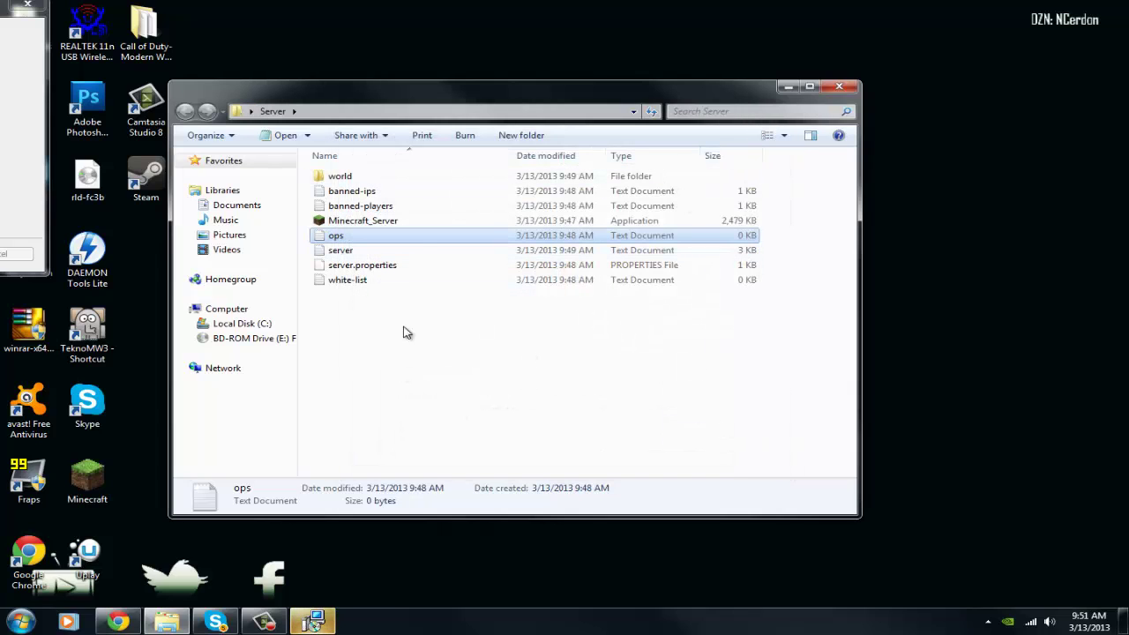
pyautogui.doubleClick(415, 238)
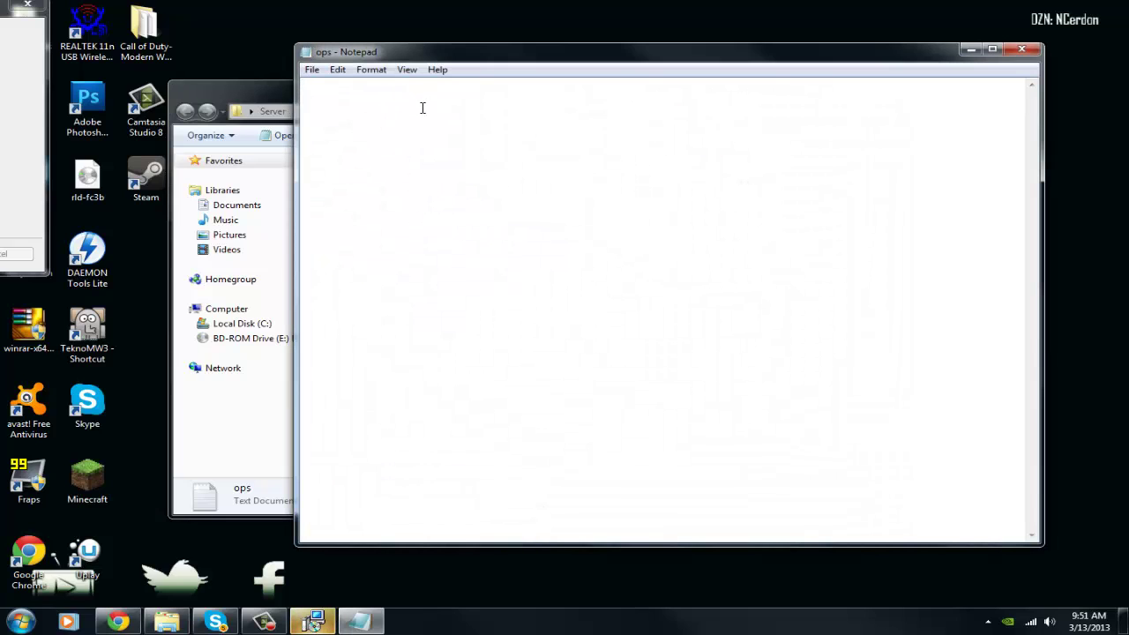
pyautogui.click(1033, 51)
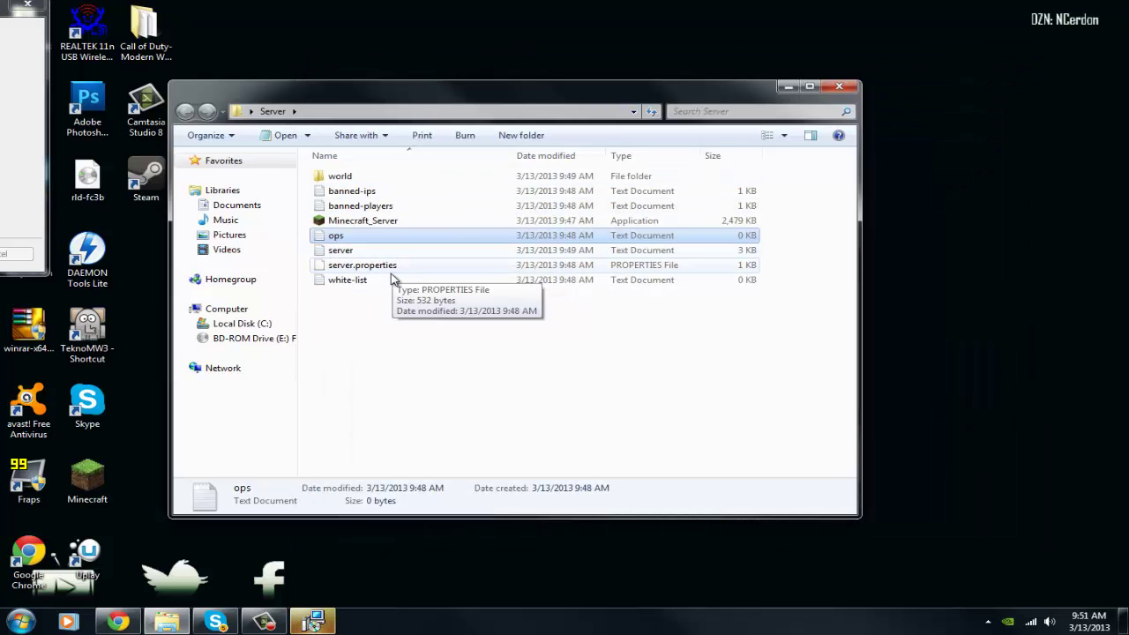
pyautogui.click(402, 265)
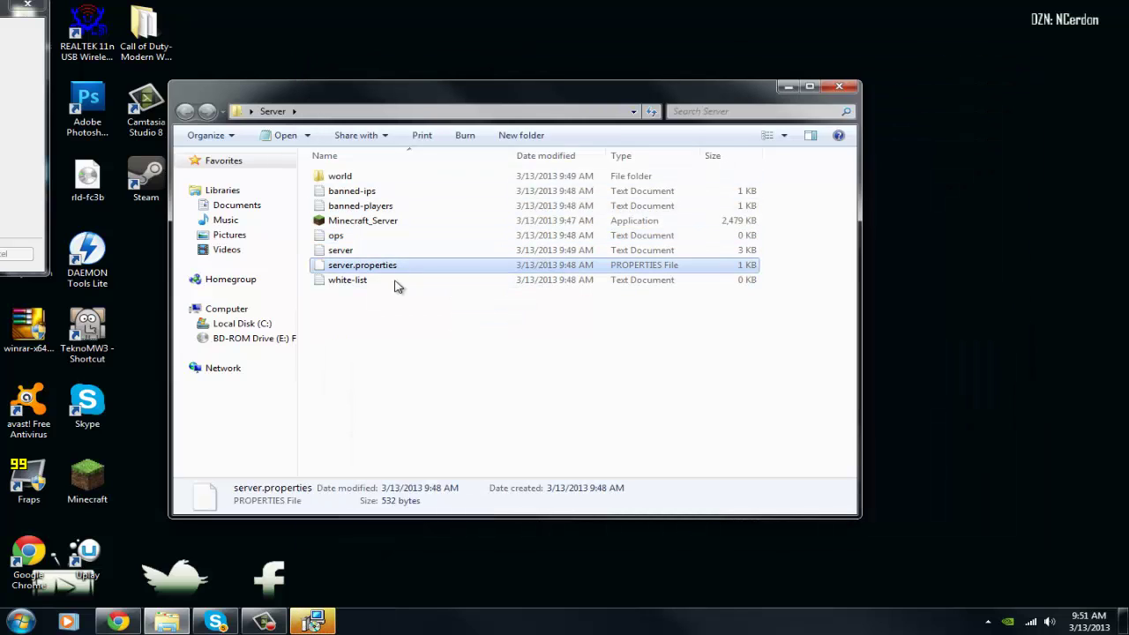
pyautogui.click(317, 353)
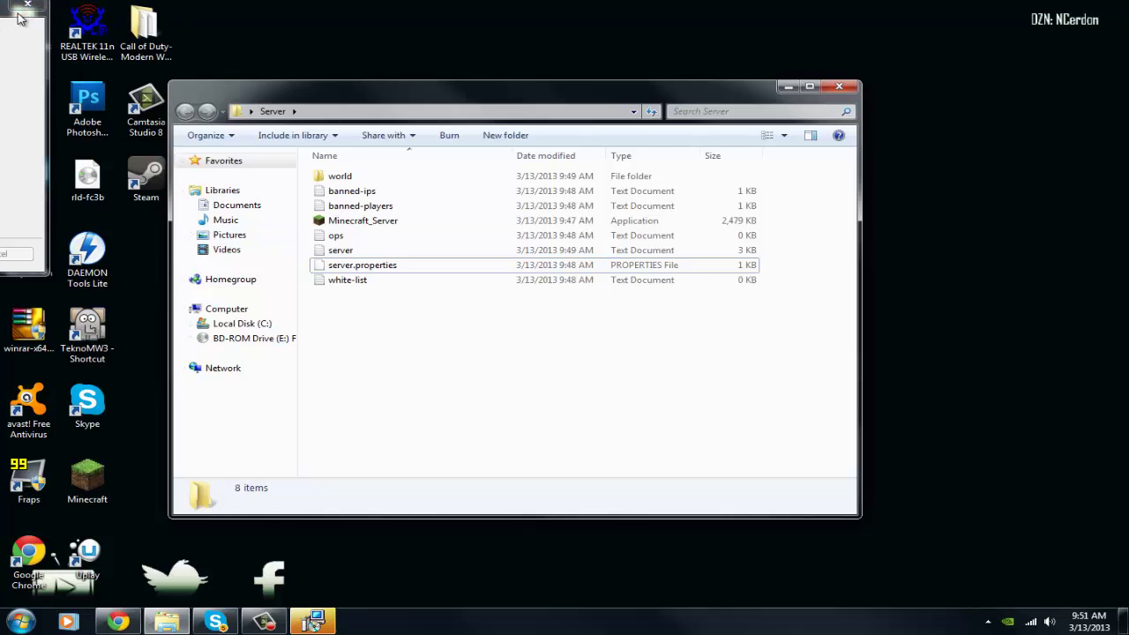
# Finish the Hamachi installation and launch the Hamachi client
pyautogui.moveTo(42, 16); pyautogui.dragTo(585, 65)
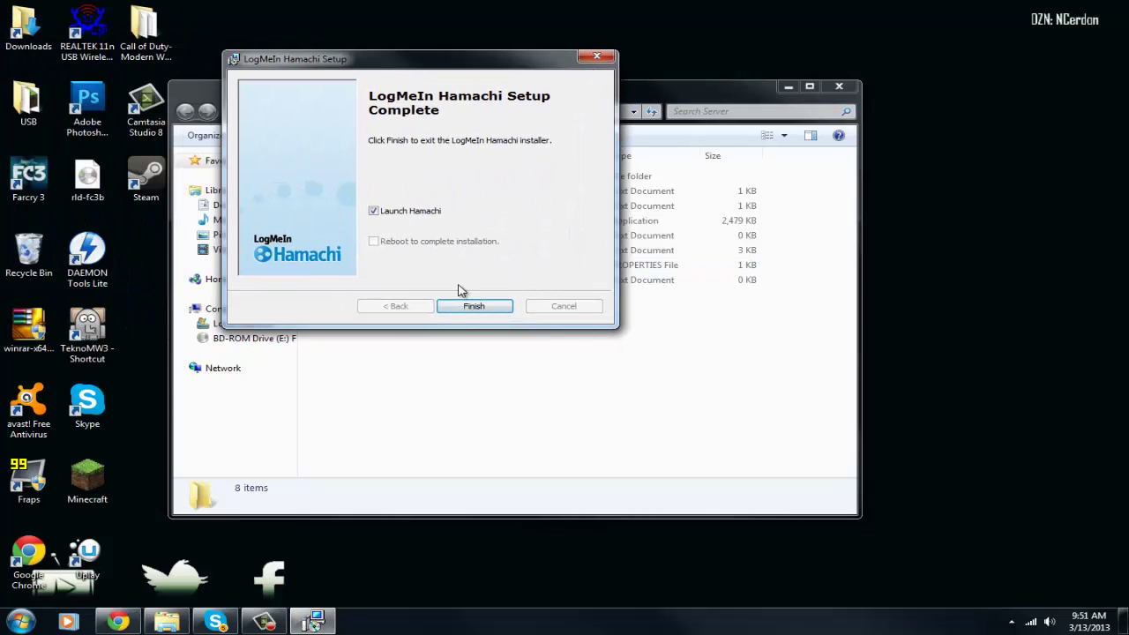
pyautogui.click(477, 307)
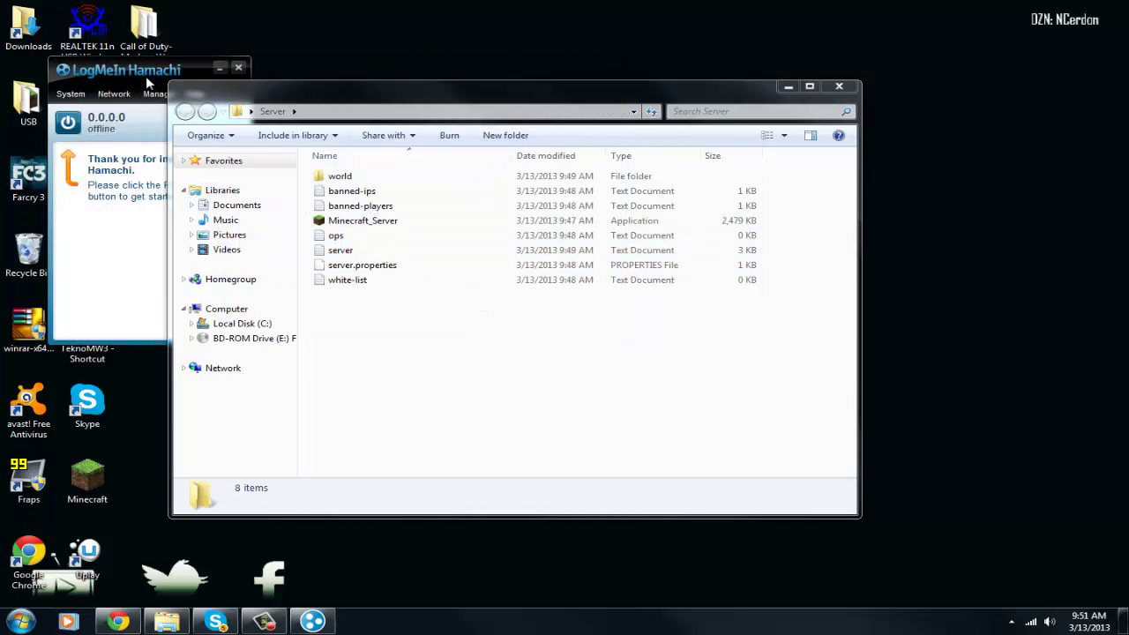
pyautogui.moveTo(178, 85); pyautogui.dragTo(604, 205)
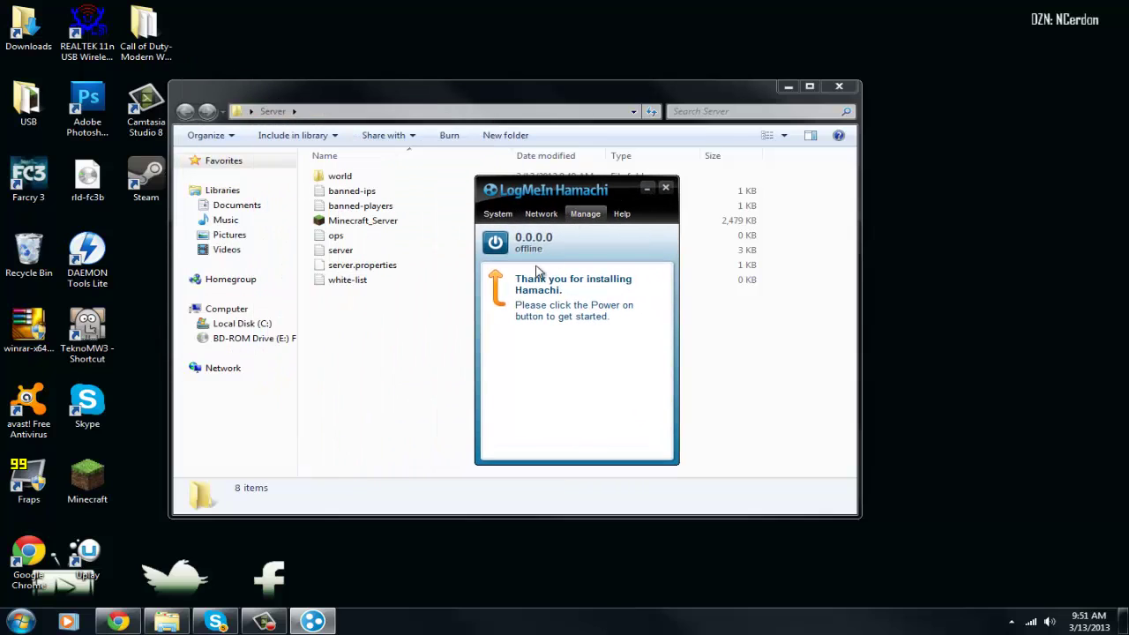
# Power Hamachi on and register the client under its suggested default name
pyautogui.click(494, 245)
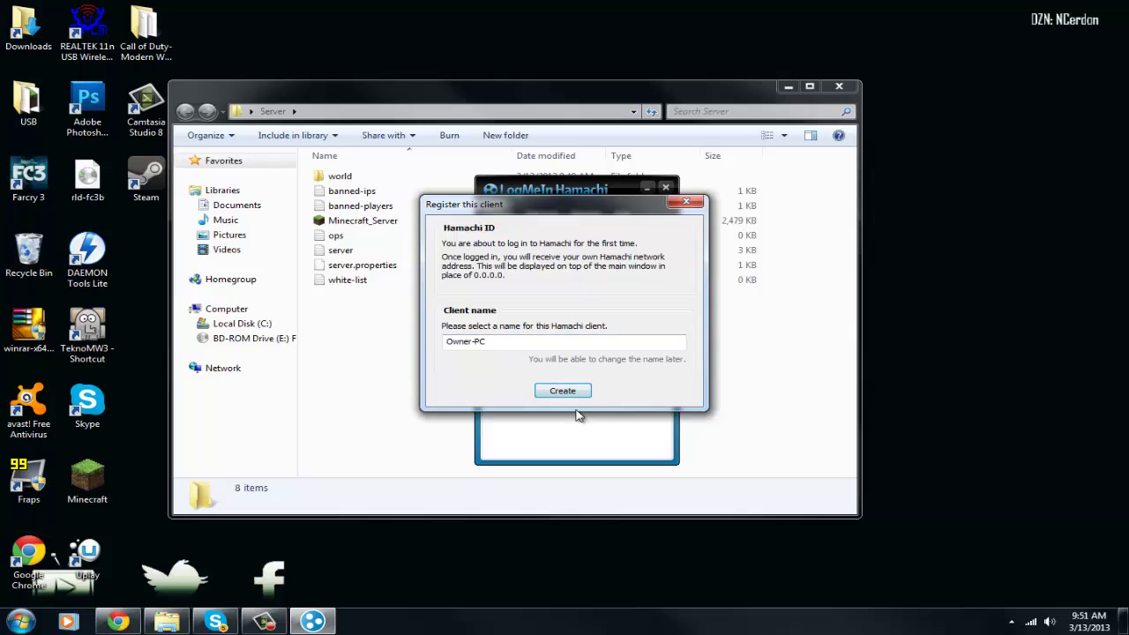
pyautogui.click(684, 201)
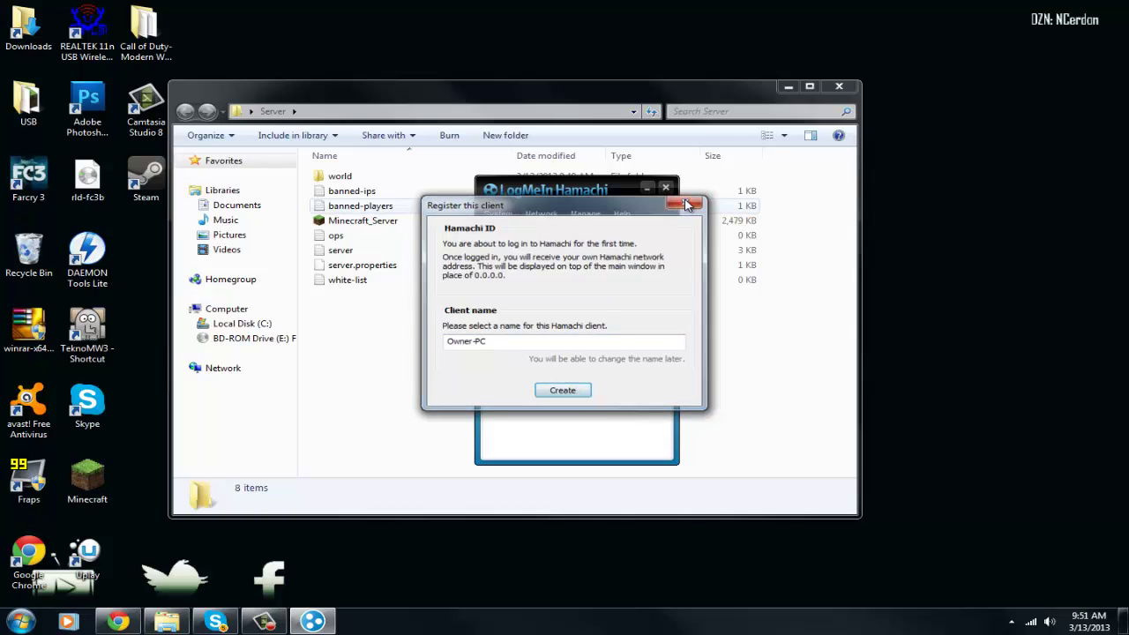
pyautogui.click(496, 249)
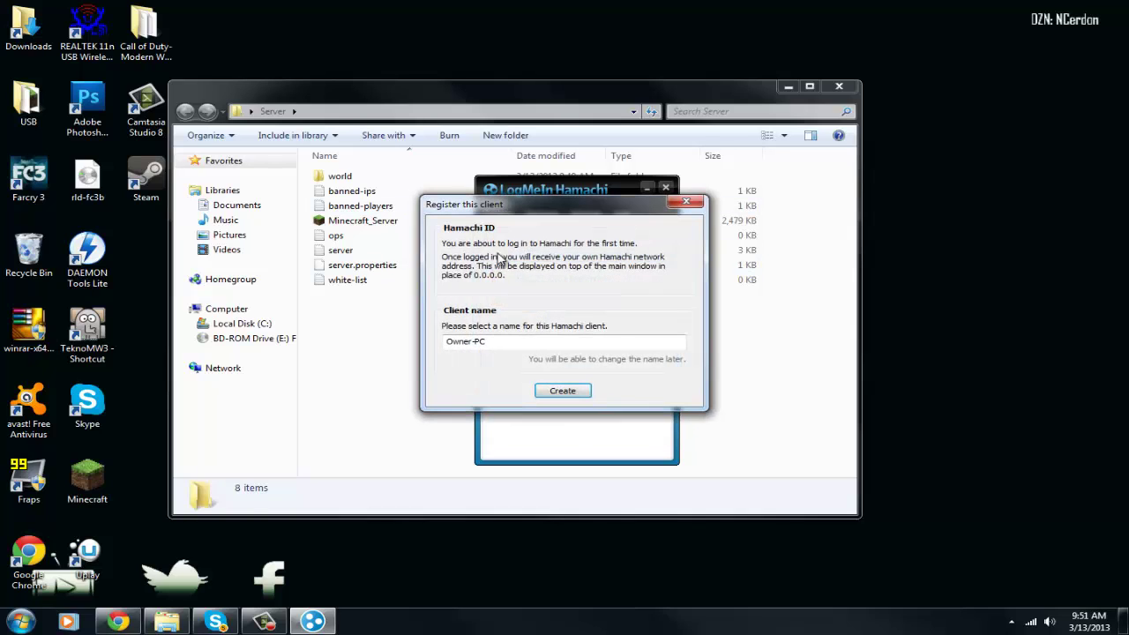
pyautogui.click(529, 341)
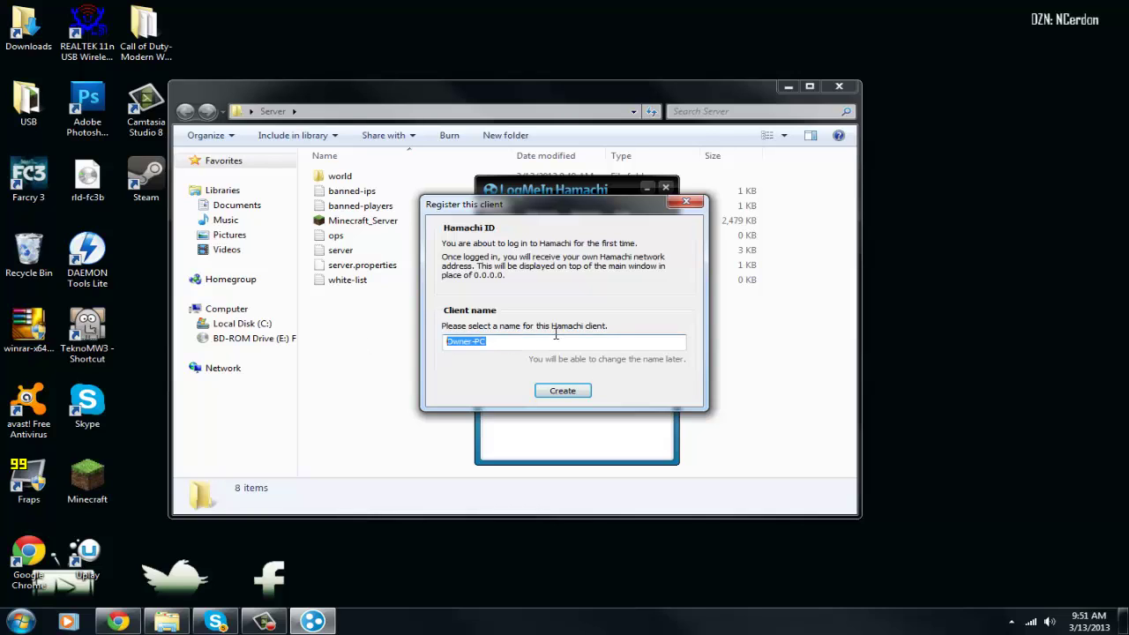
pyautogui.click(590, 342)
pyautogui.click(561, 391)
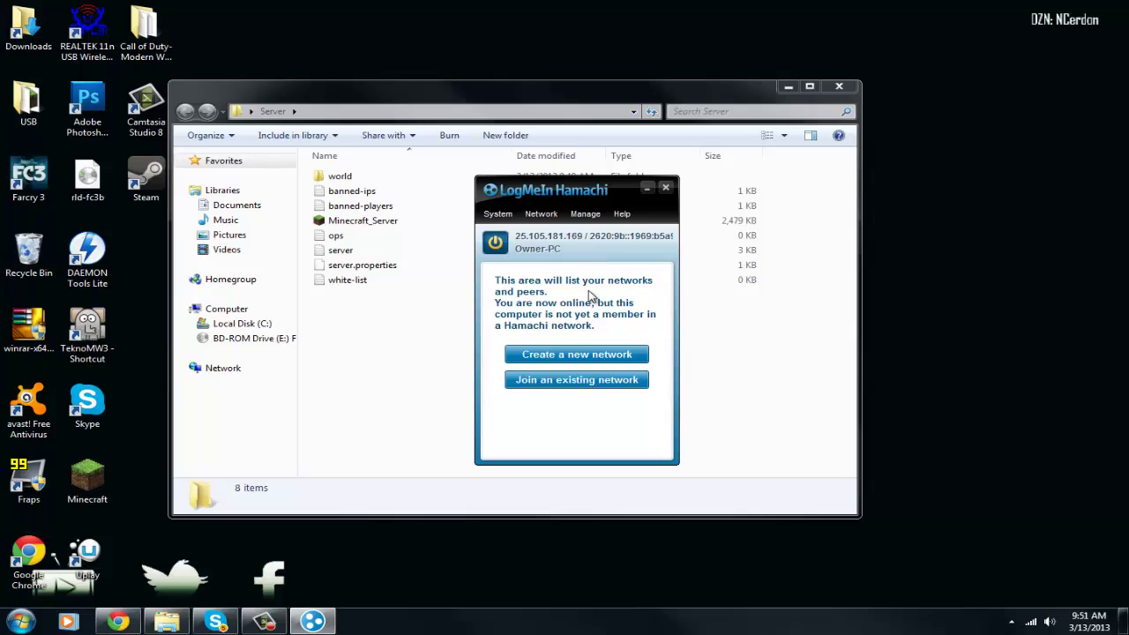
# Dismiss the network location prompt and create a new Hamachi network with an ID and password
pyautogui.rightClick(524, 243)
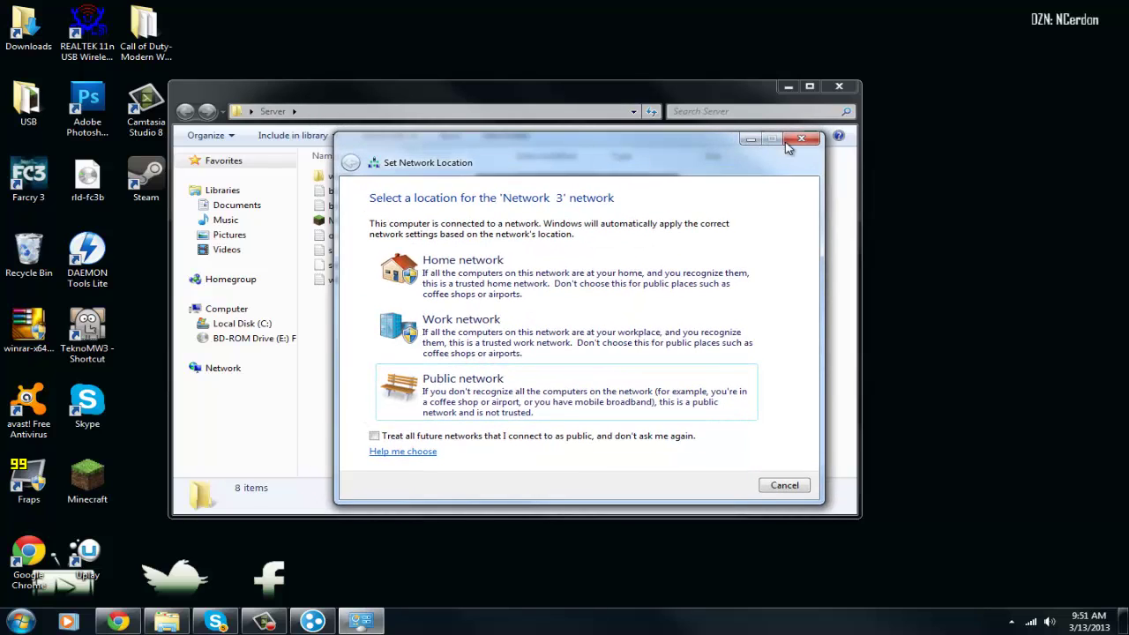
pyautogui.click(790, 144)
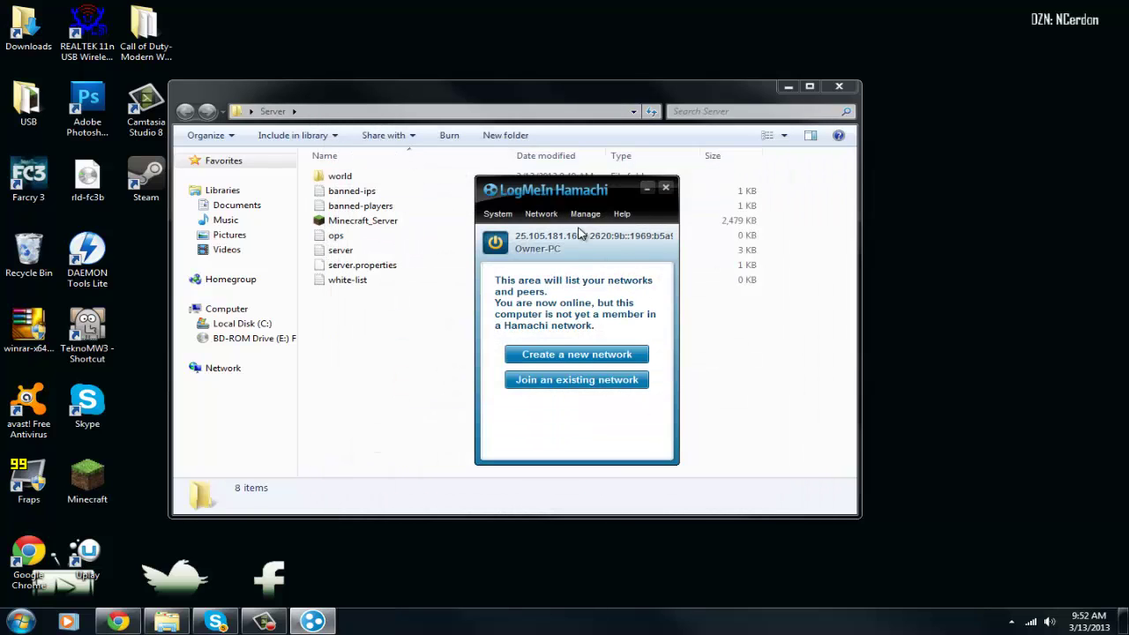
pyautogui.click(575, 362)
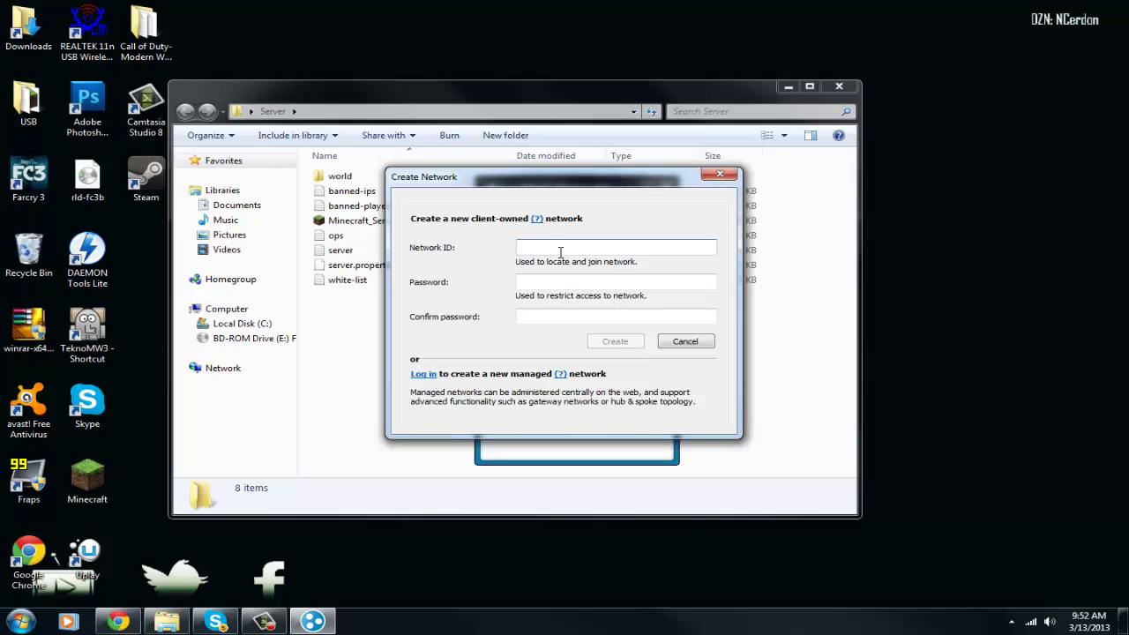
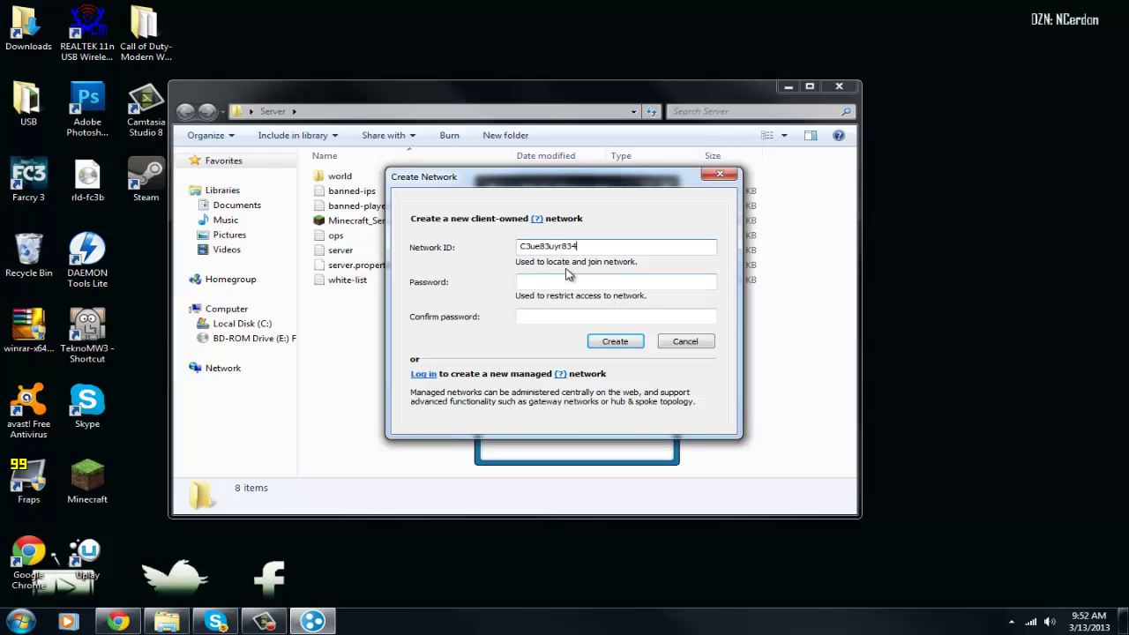
pyautogui.click(564, 277)
pyautogui.write('•••')
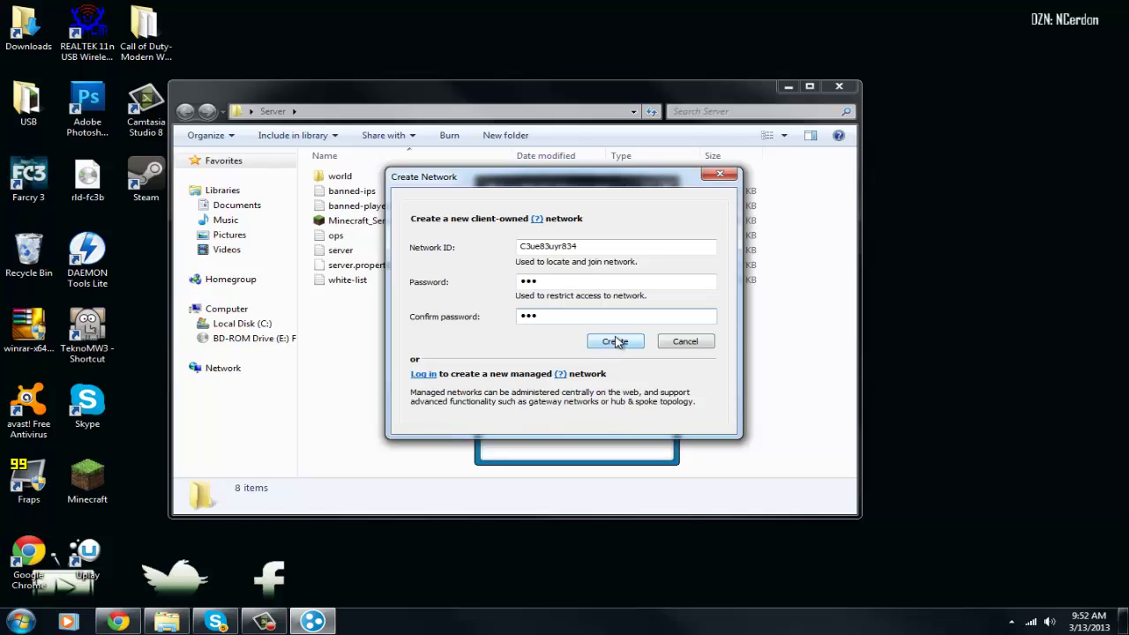
pyautogui.click(615, 341)
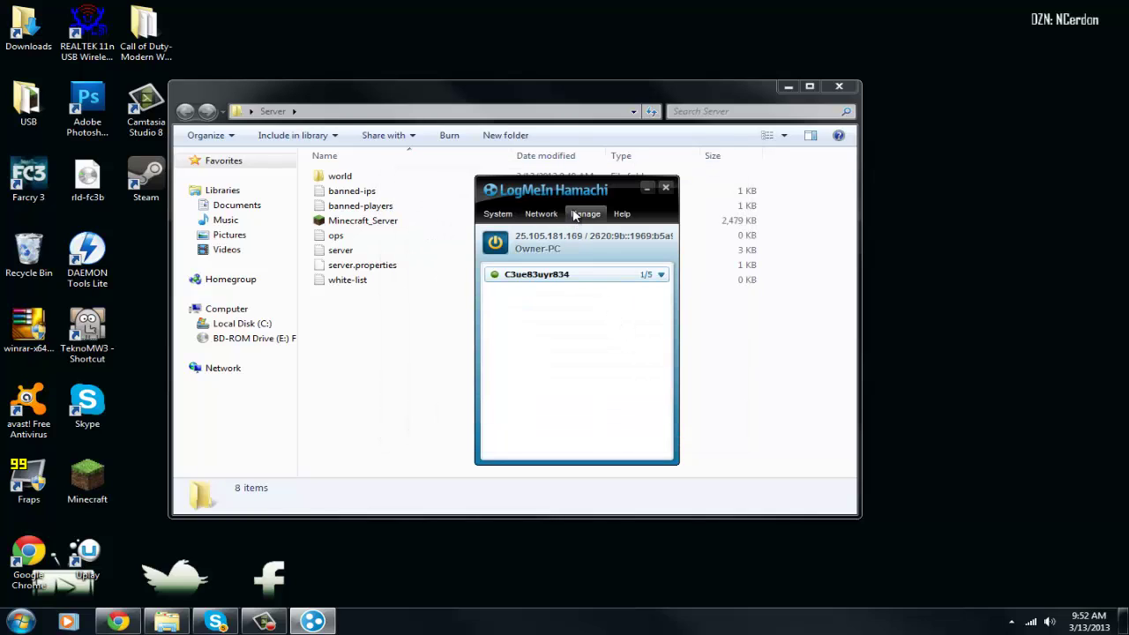
# Move the Hamachi window aside and browse the join-network options, cancelling without joining
pyautogui.moveTo(572, 194); pyautogui.dragTo(723, 199)
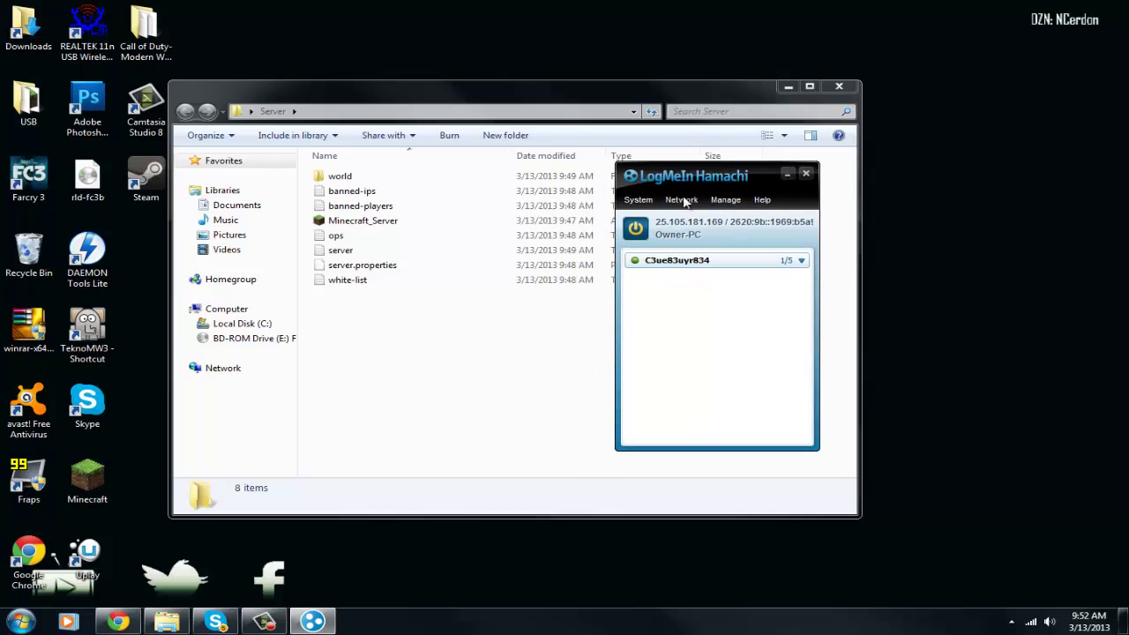
pyautogui.click(681, 200)
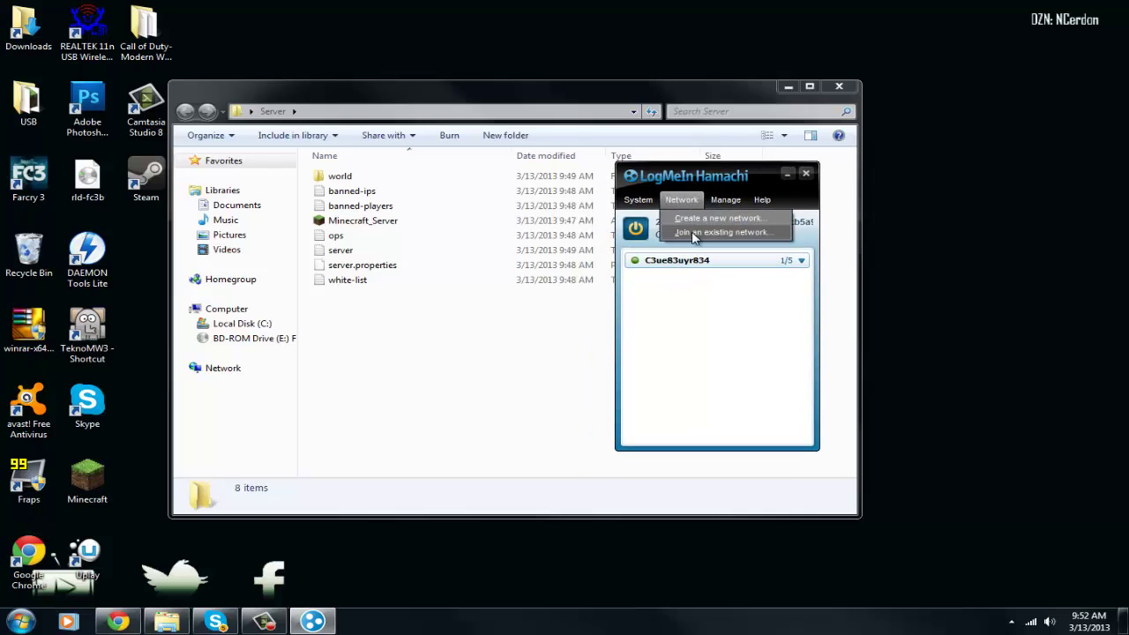
pyautogui.click(689, 232)
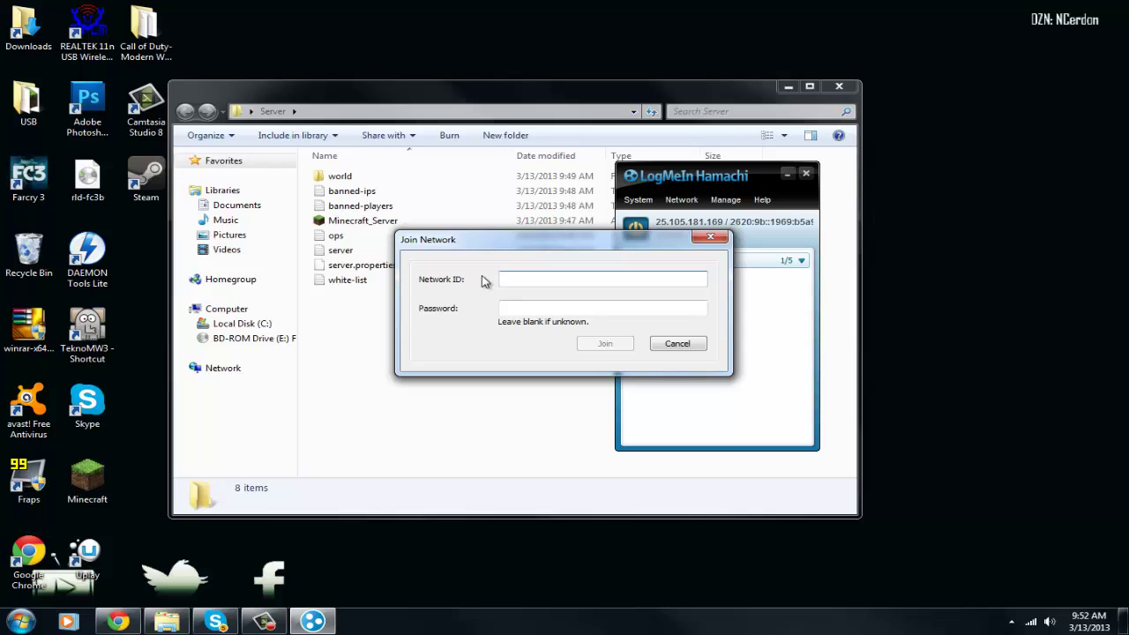
pyautogui.click(515, 306)
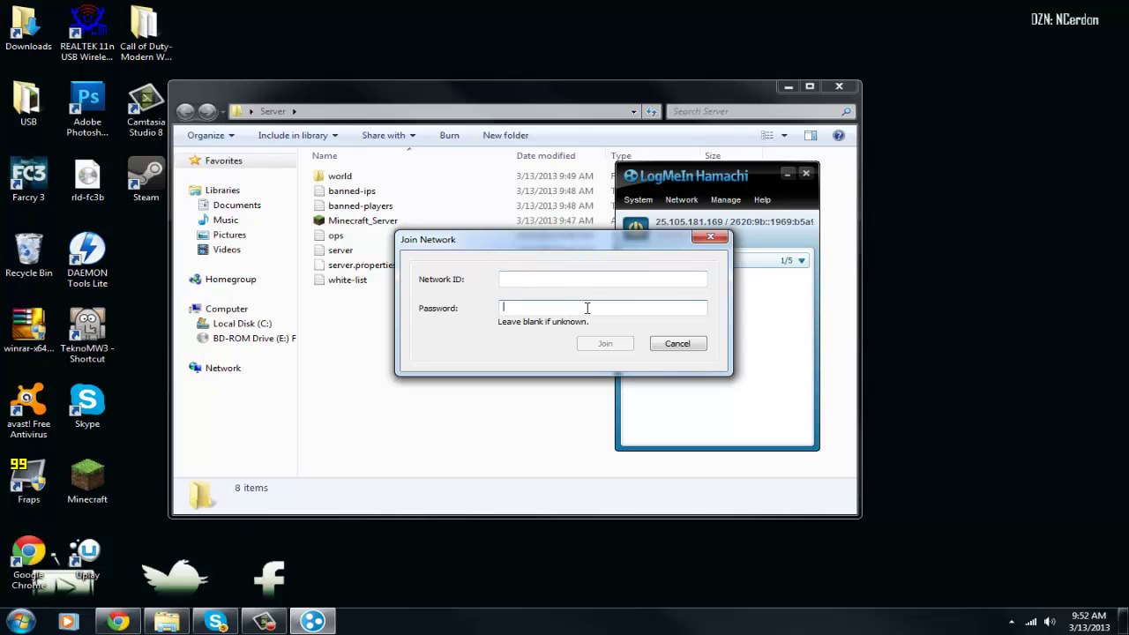
pyautogui.click(677, 345)
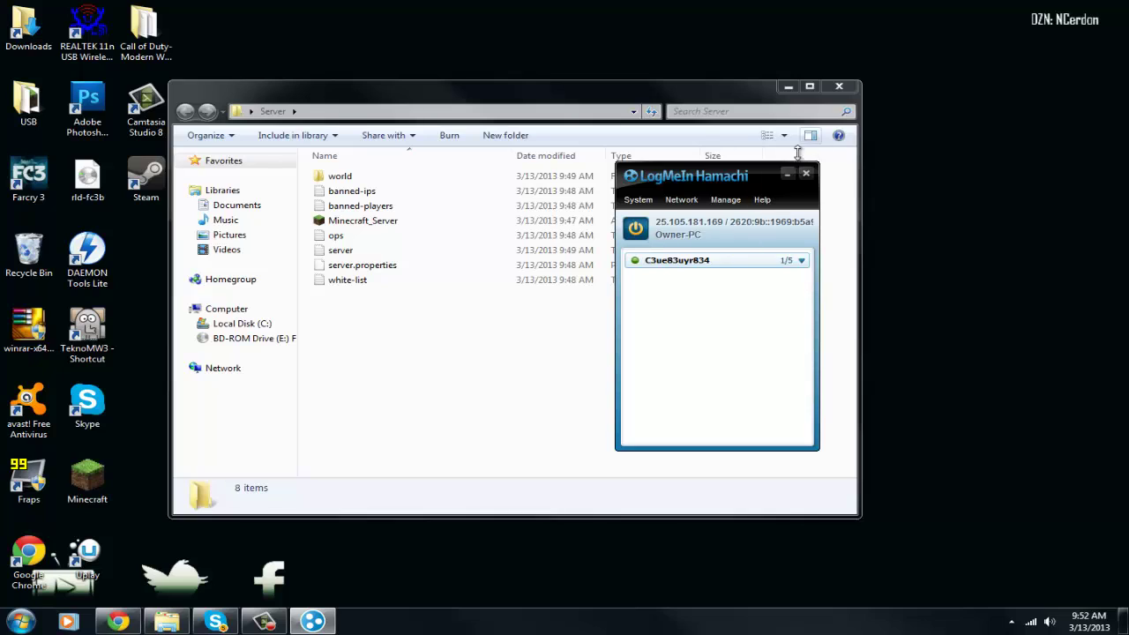
pyautogui.click(693, 202)
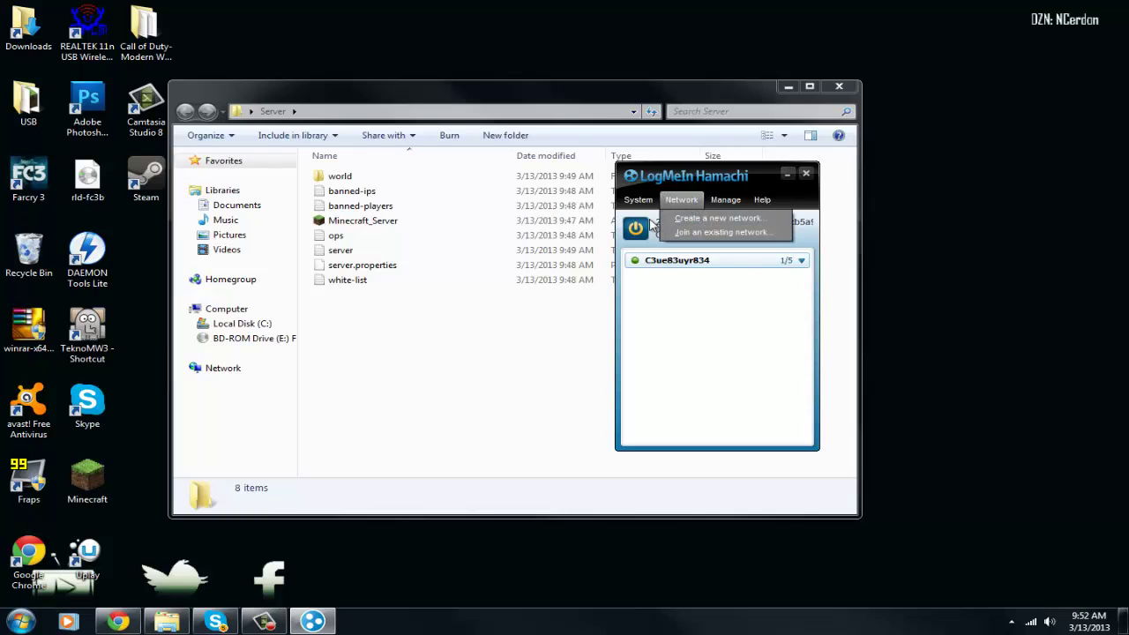
pyautogui.moveTo(763, 201)
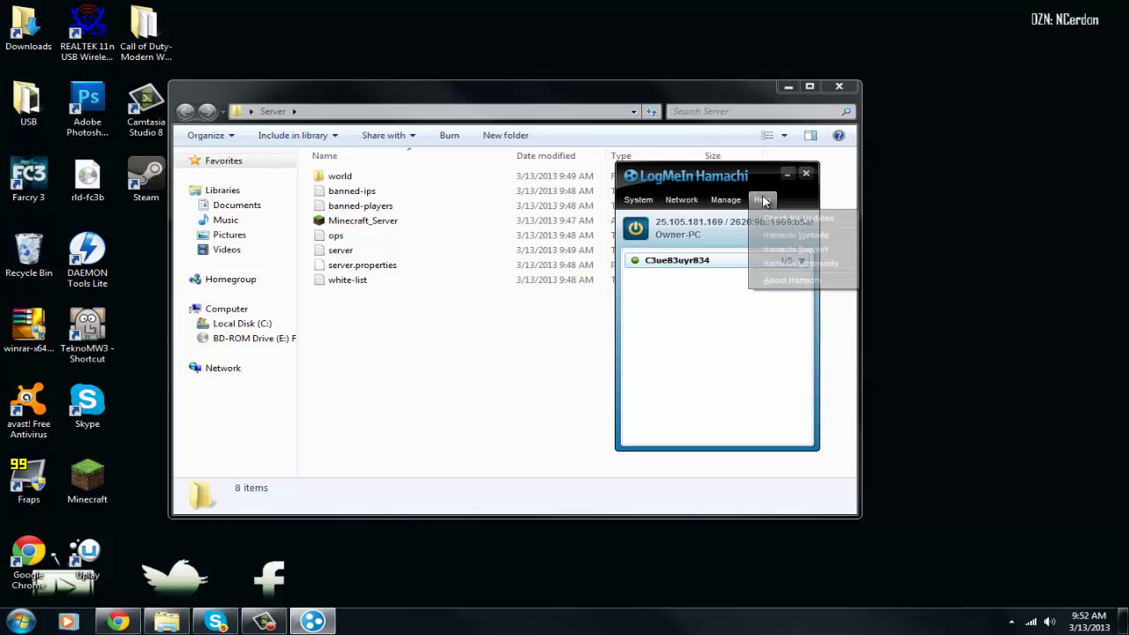
pyautogui.moveTo(635, 204)
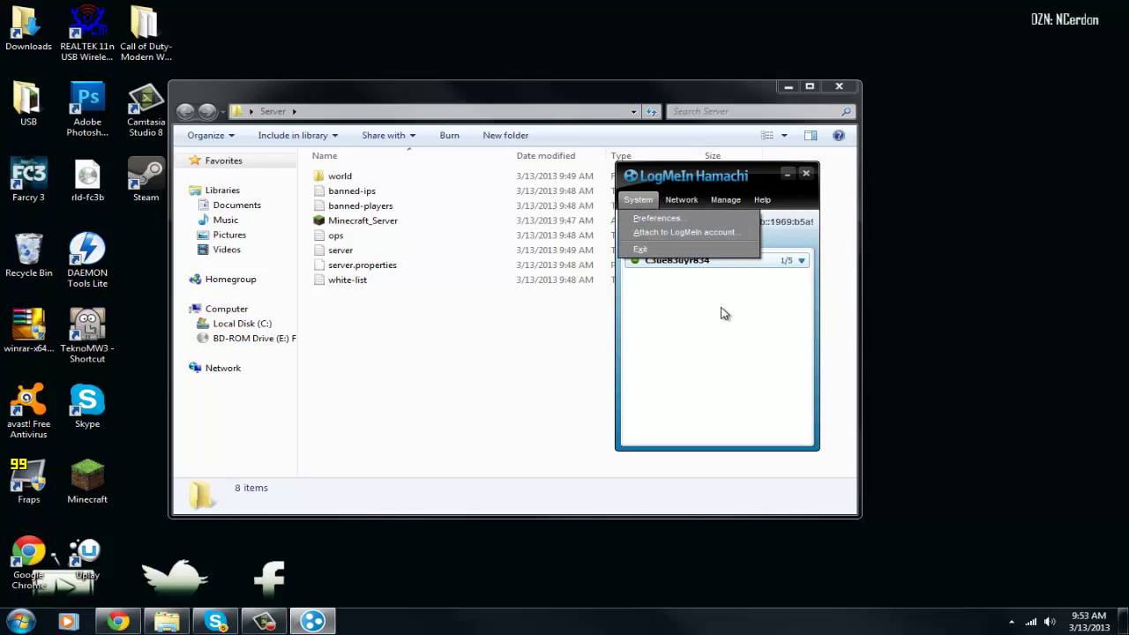
pyautogui.click(723, 278)
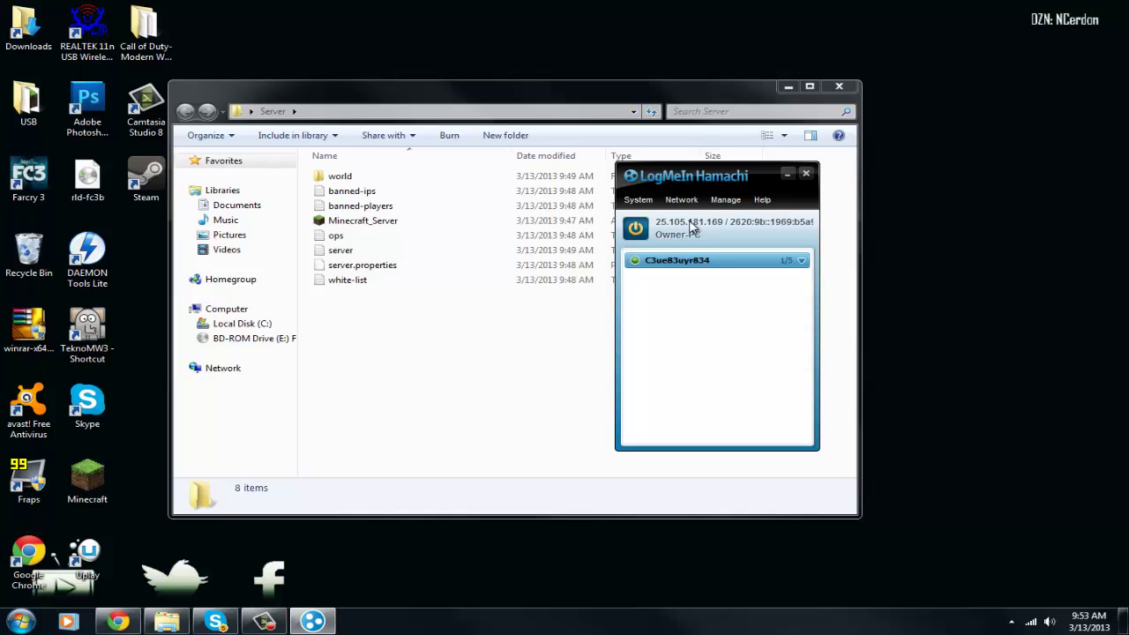
pyautogui.rightClick(686, 226)
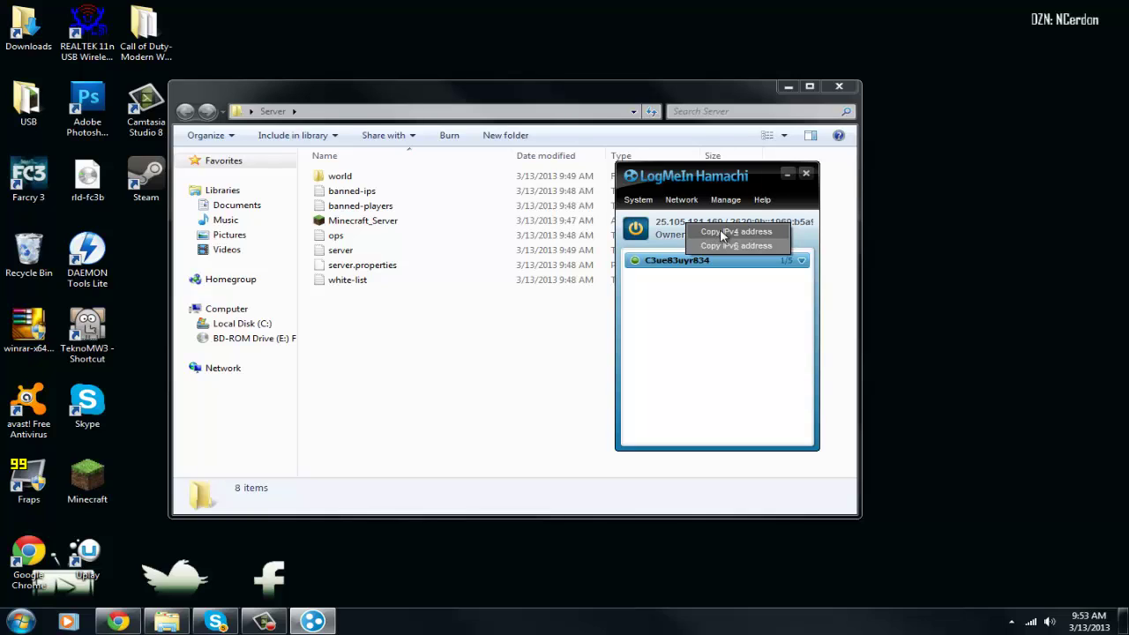
pyautogui.click(723, 232)
pyautogui.rightClick(657, 226)
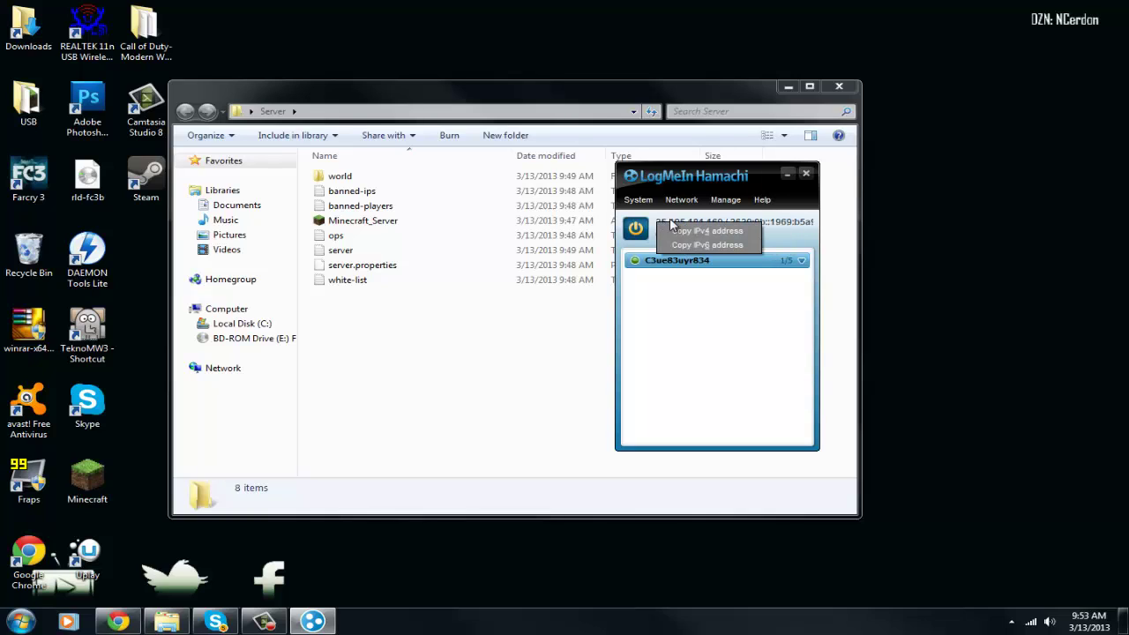
pyautogui.click(736, 390)
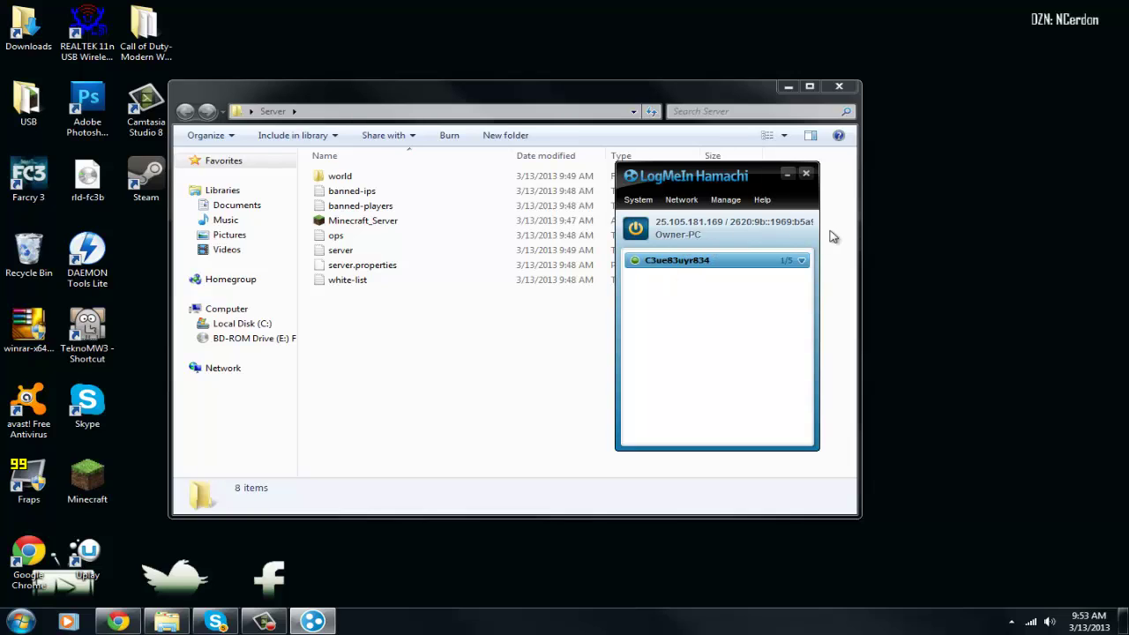
pyautogui.click(787, 86)
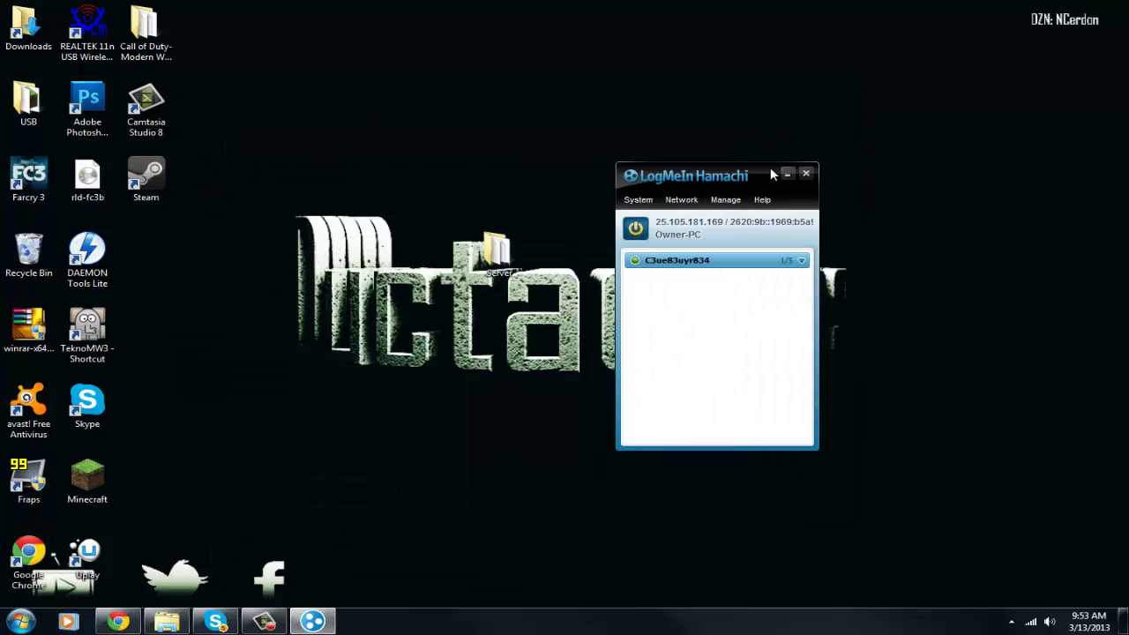
pyautogui.doubleClick(489, 250)
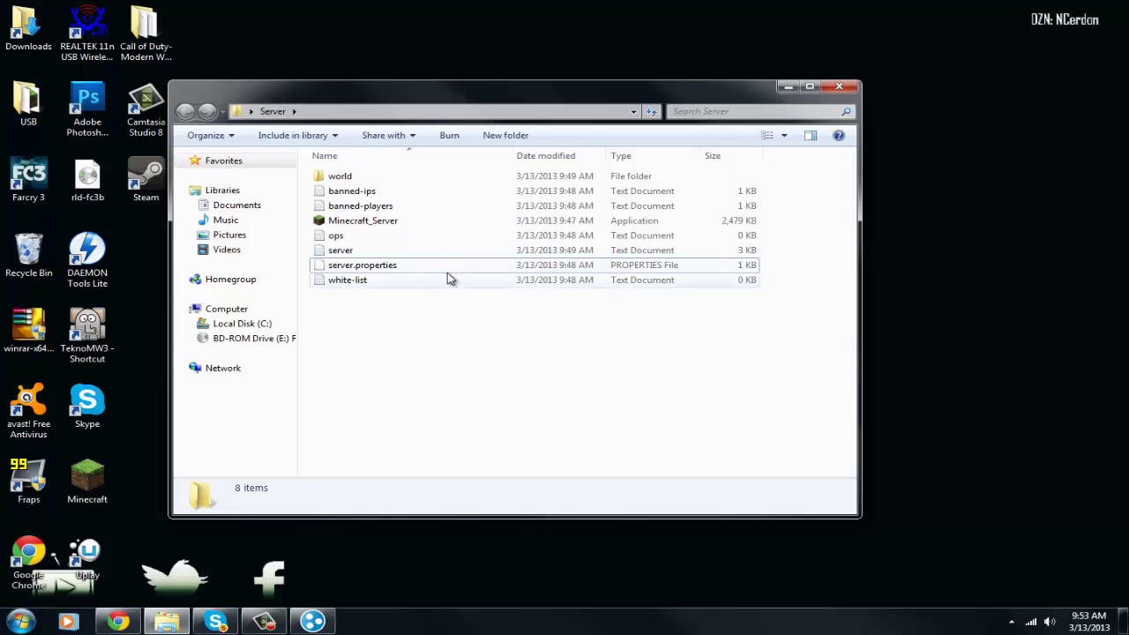
# Open server.properties with Notepad, picked from the installed program list
pyautogui.click(450, 267)
pyautogui.rightClick(452, 265)
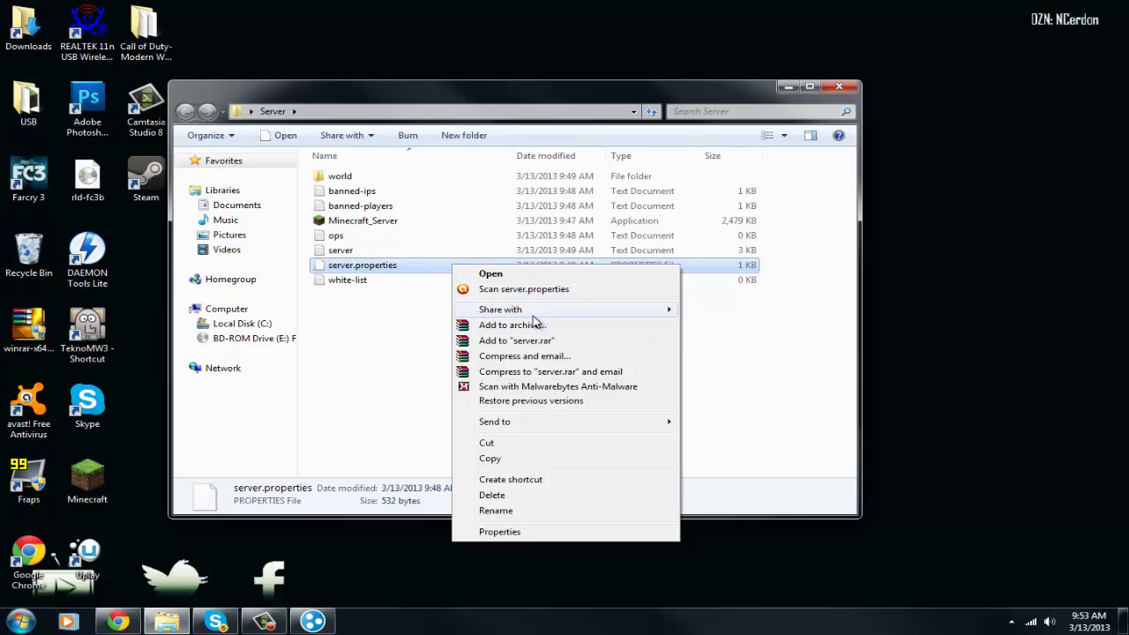
pyautogui.click(531, 276)
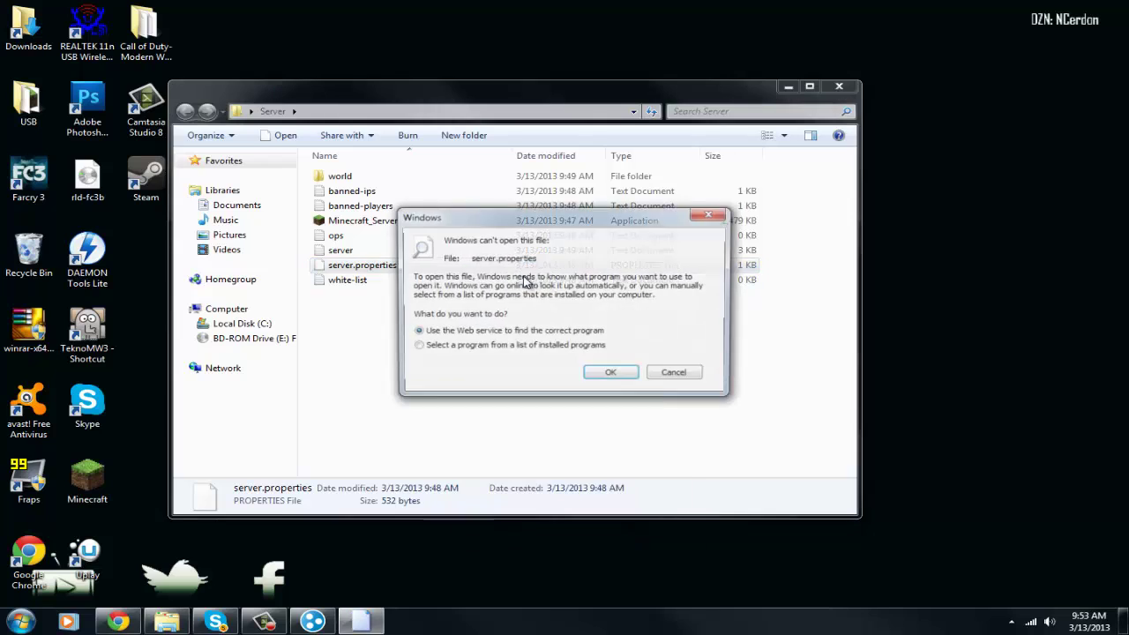
pyautogui.click(546, 350)
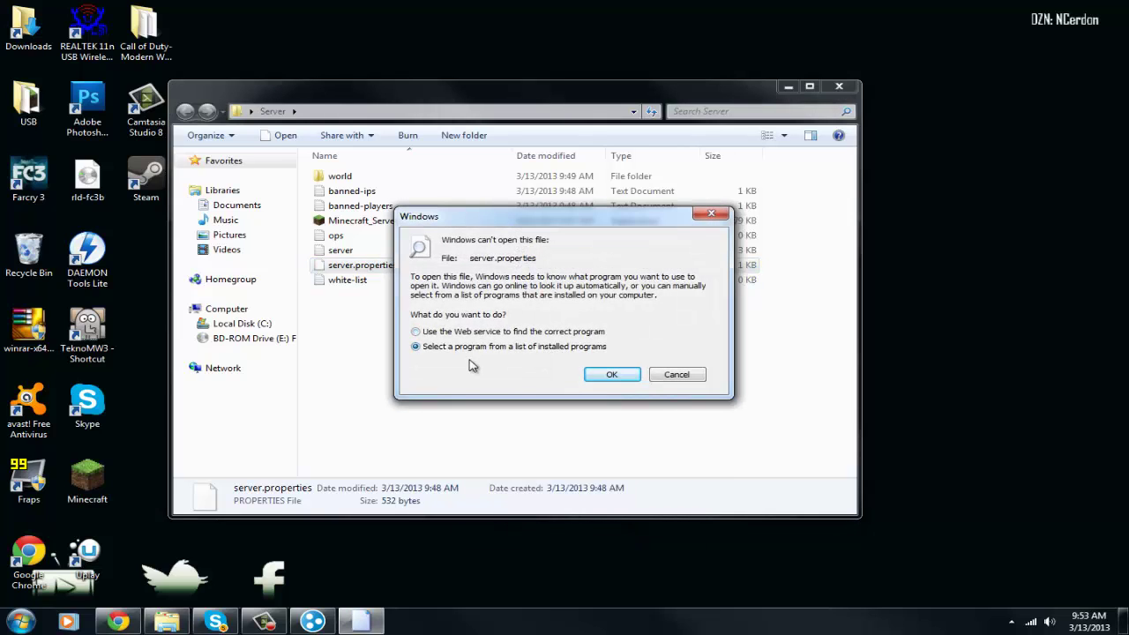
pyautogui.click(611, 374)
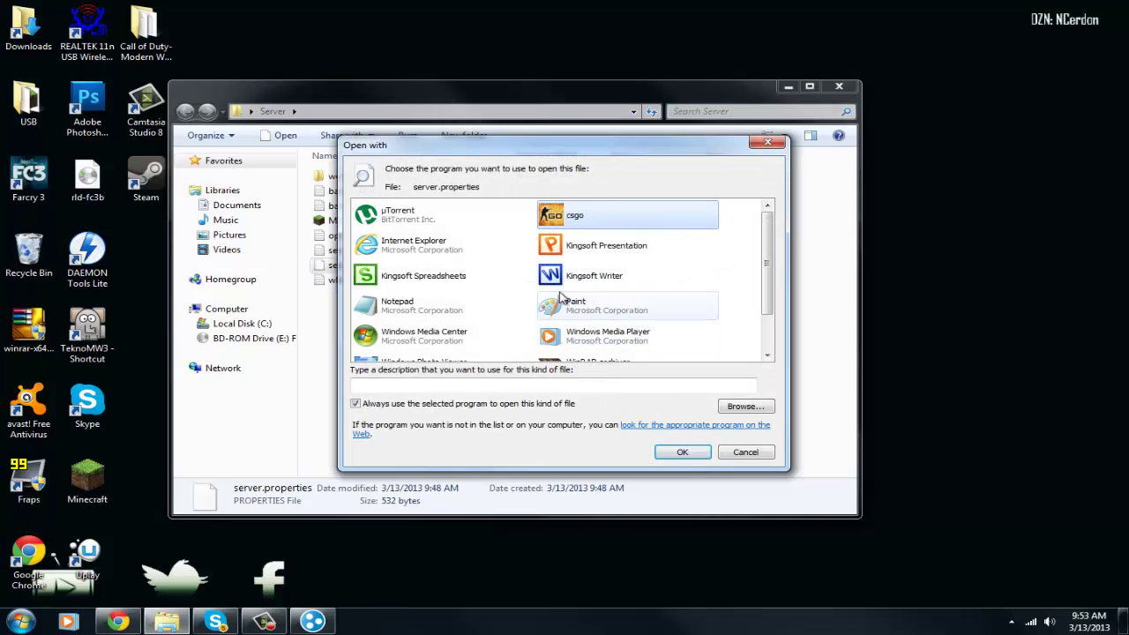
pyautogui.click(415, 315)
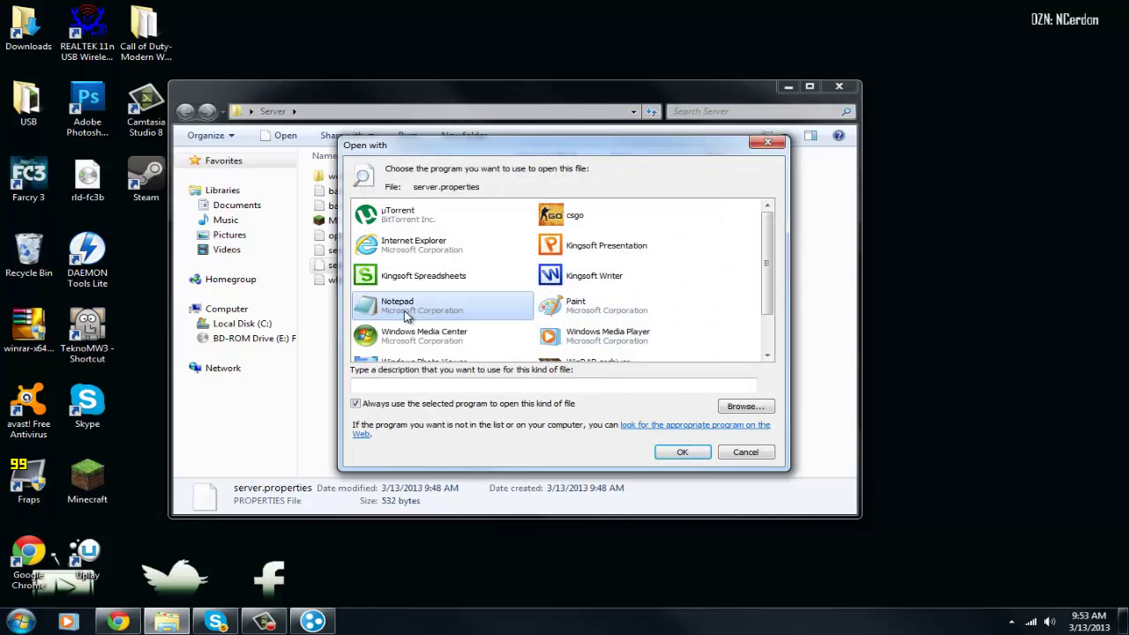
pyautogui.click(673, 453)
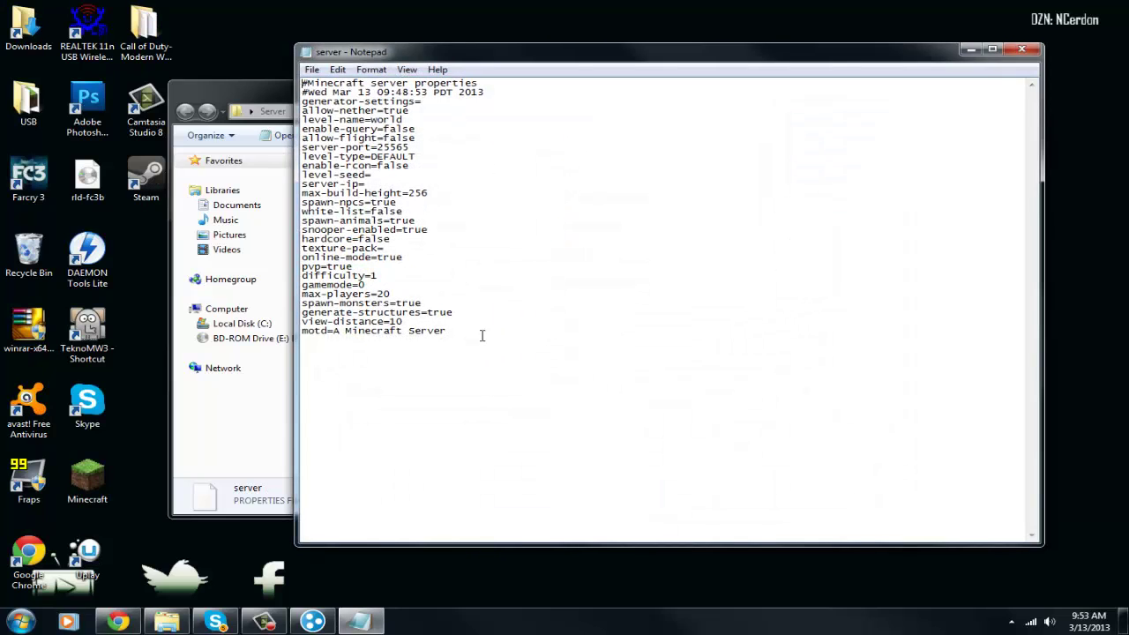
# Change the motd to FunCraft and max-players to 10
pyautogui.moveTo(482, 335); pyautogui.dragTo(254, 42)
pyautogui.click(482, 364)
pyautogui.moveTo(347, 332); pyautogui.dragTo(448, 332)
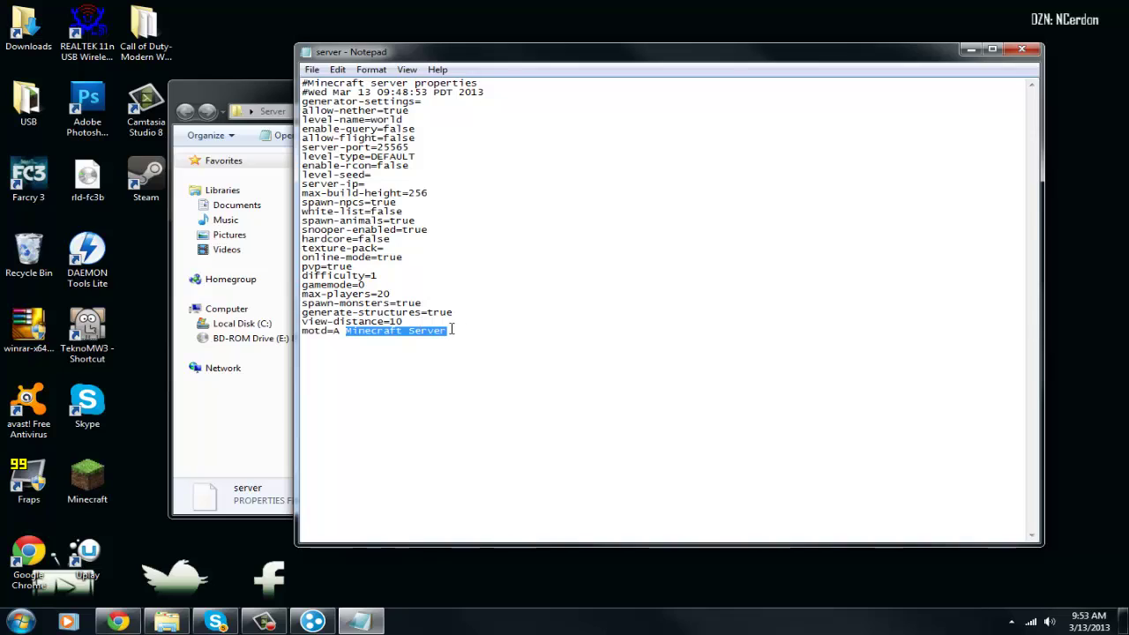
pyautogui.press('BackSpace')
pyautogui.press('BackSpace')
pyautogui.press('BackSpace')
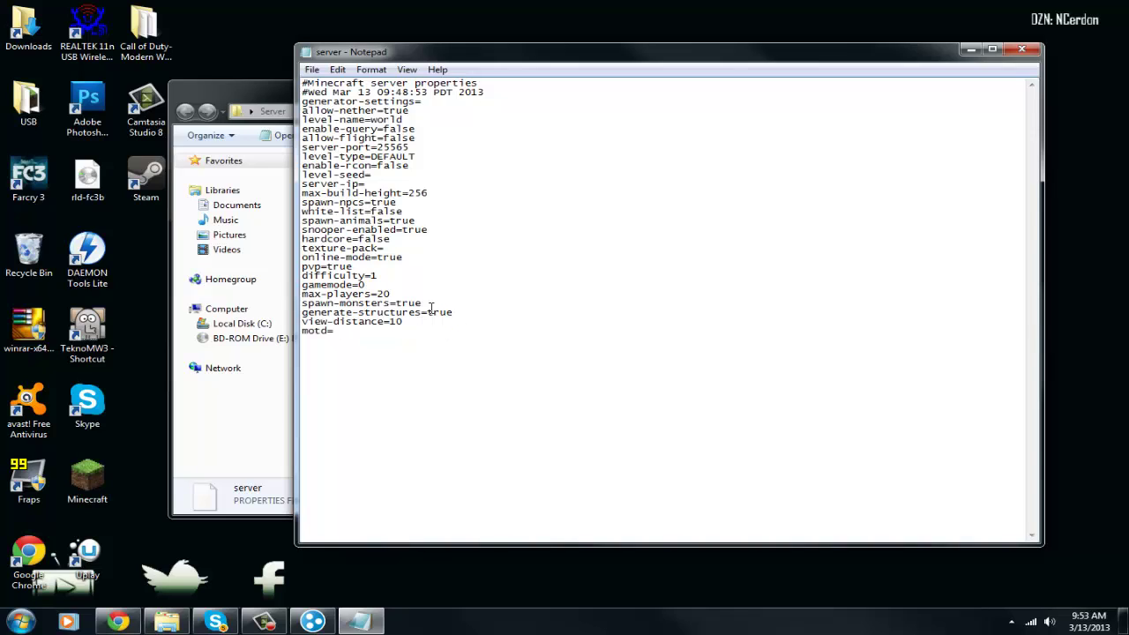
pyautogui.write('F')
pyautogui.press('BackSpace')
pyautogui.write('1')
pyautogui.press('BackSpace')
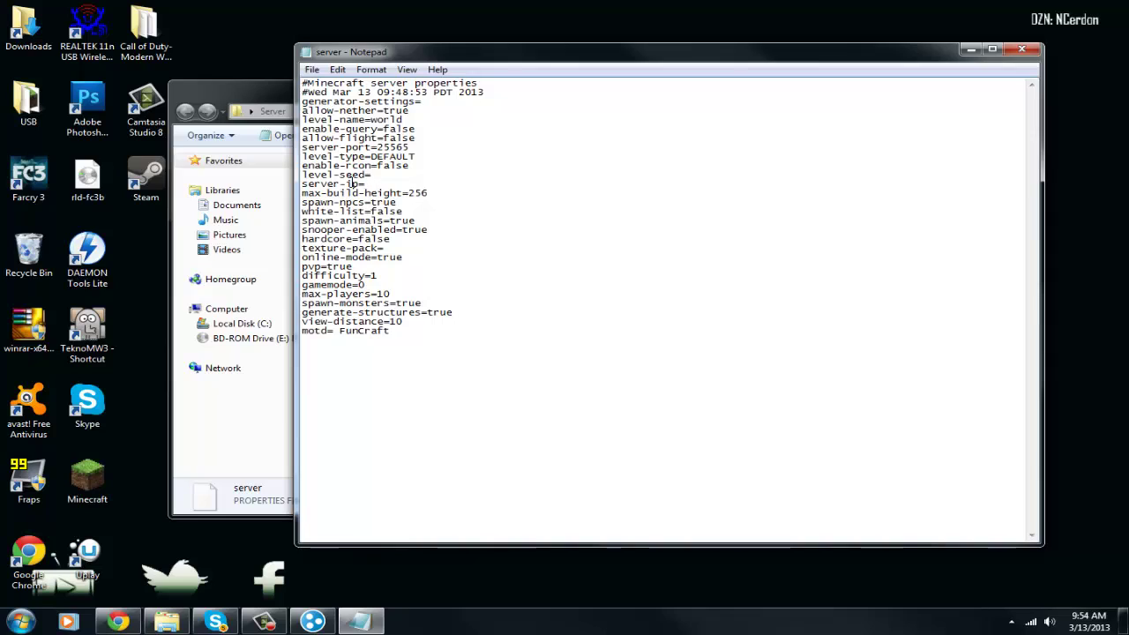
# Paste 25.105.181.169 after server-ip= and save the file when closing Notepad
pyautogui.moveTo(364, 183); pyautogui.dragTo(412, 183)
pyautogui.write('25.105.181.169')
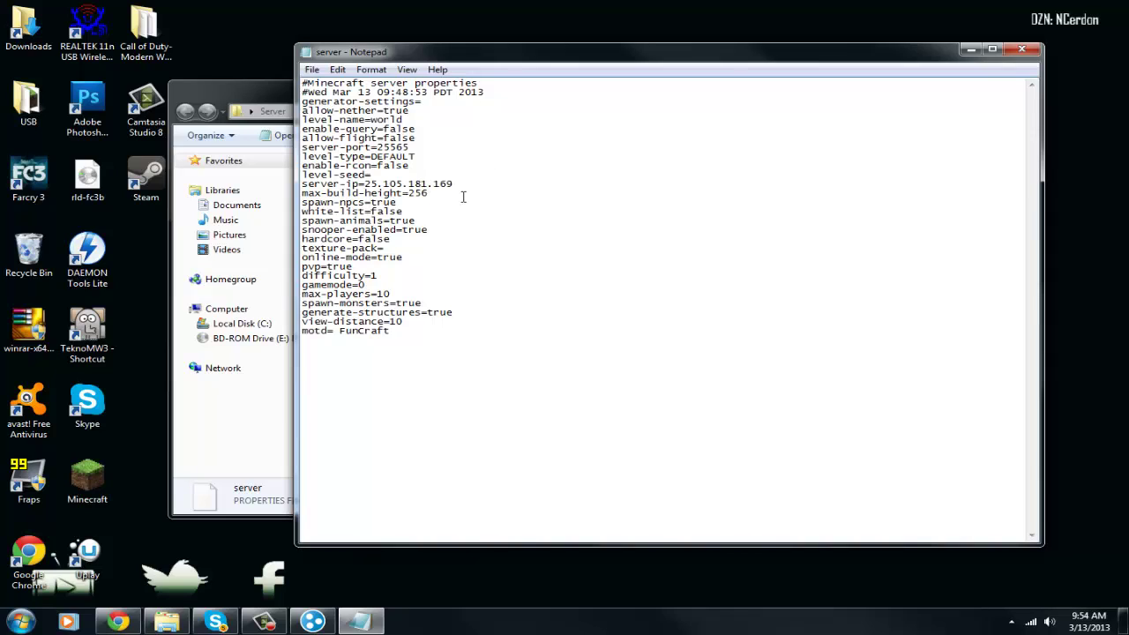
pyautogui.press('BackSpace')
pyautogui.press('BackSpace')
pyautogui.press('BackSpace')
pyautogui.press('BackSpace')
pyautogui.press('BackSpace')
pyautogui.rightClick(380, 186)
pyautogui.click(423, 245)
pyautogui.moveTo(362, 182); pyautogui.dragTo(462, 185)
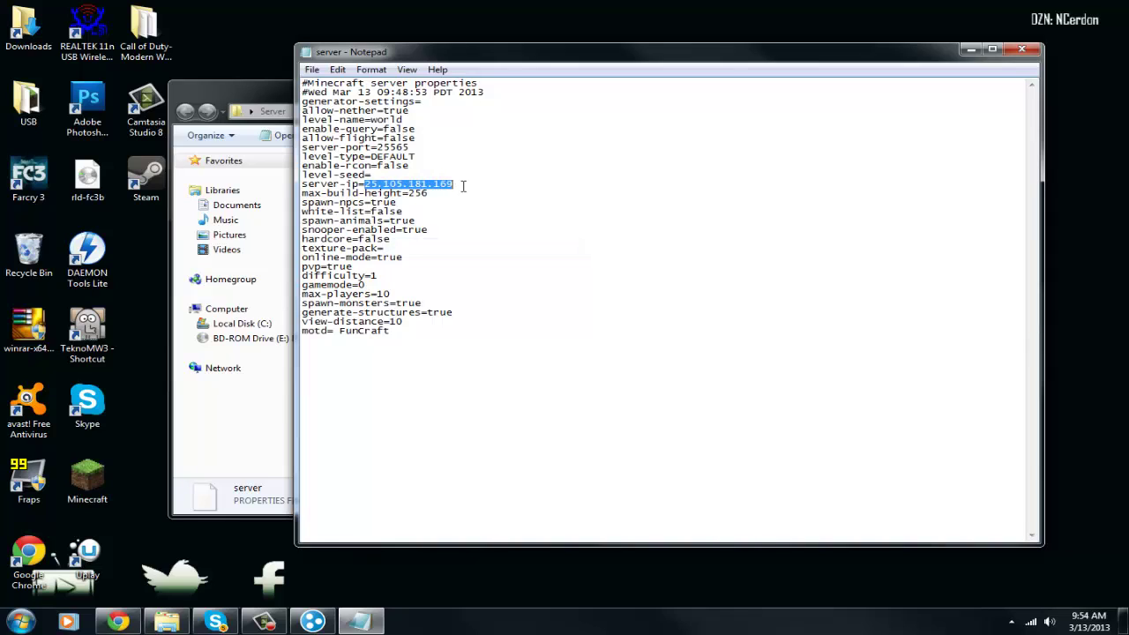
pyautogui.click(521, 175)
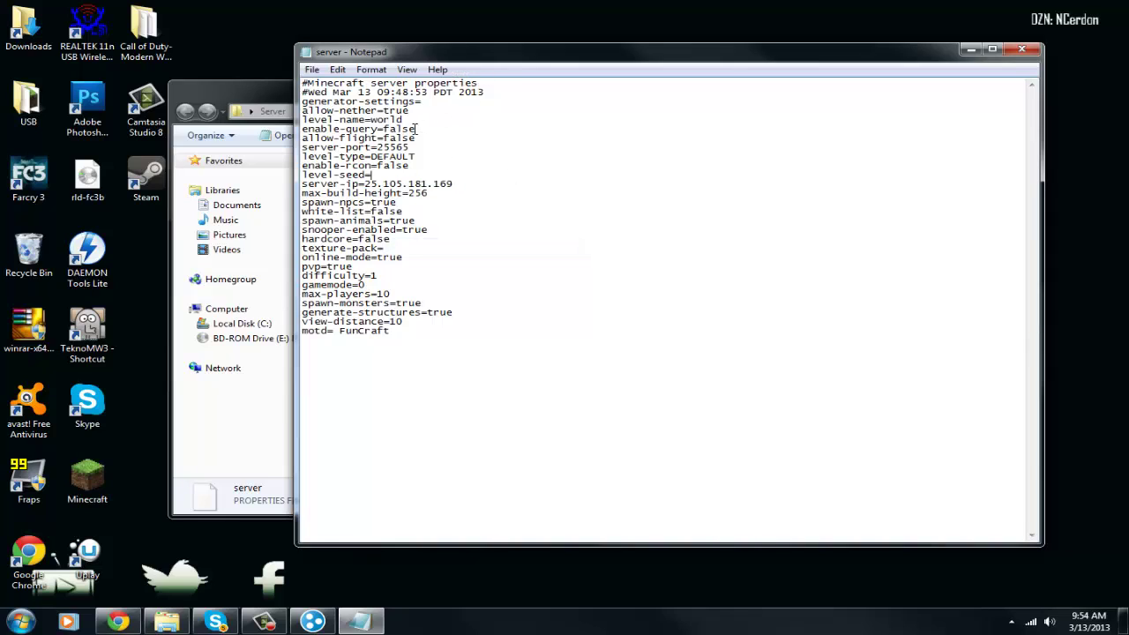
pyautogui.moveTo(402, 149); pyautogui.dragTo(406, 335)
pyautogui.click(400, 268)
pyautogui.click(1021, 50)
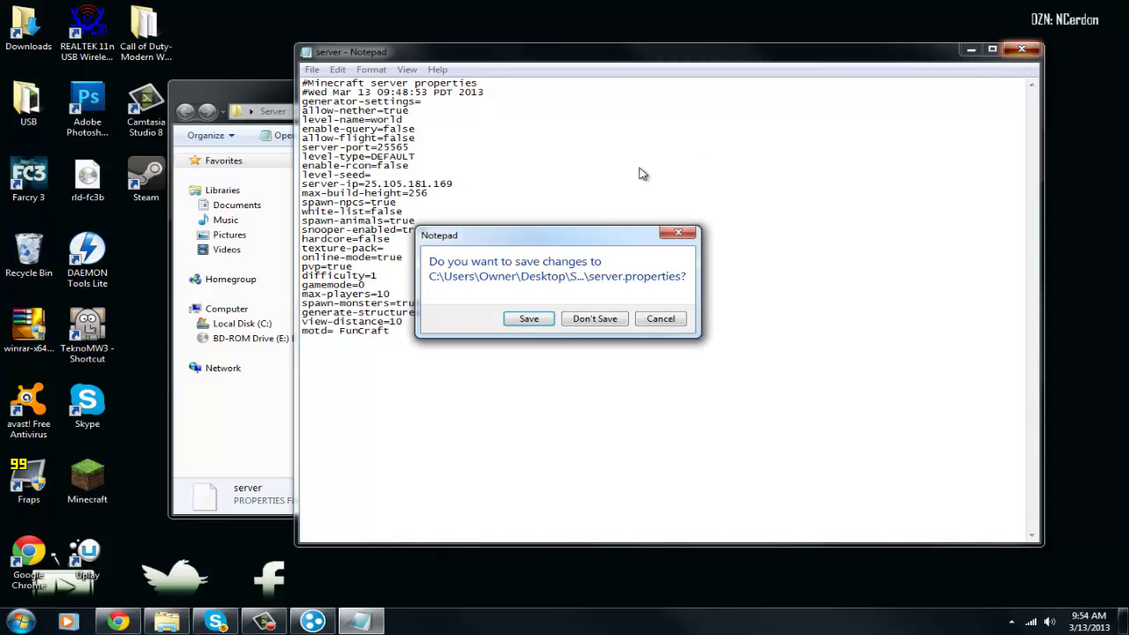
pyautogui.click(528, 318)
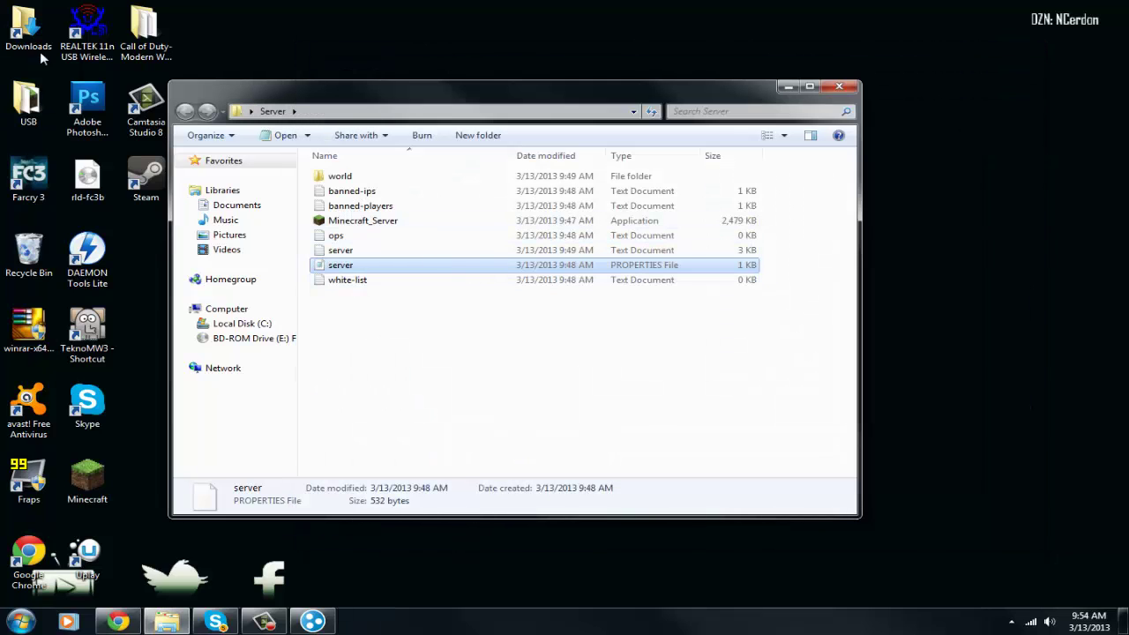
# Launch Minecraft_Server past the security warning and restart it on the Hamachi address
pyautogui.click(396, 379)
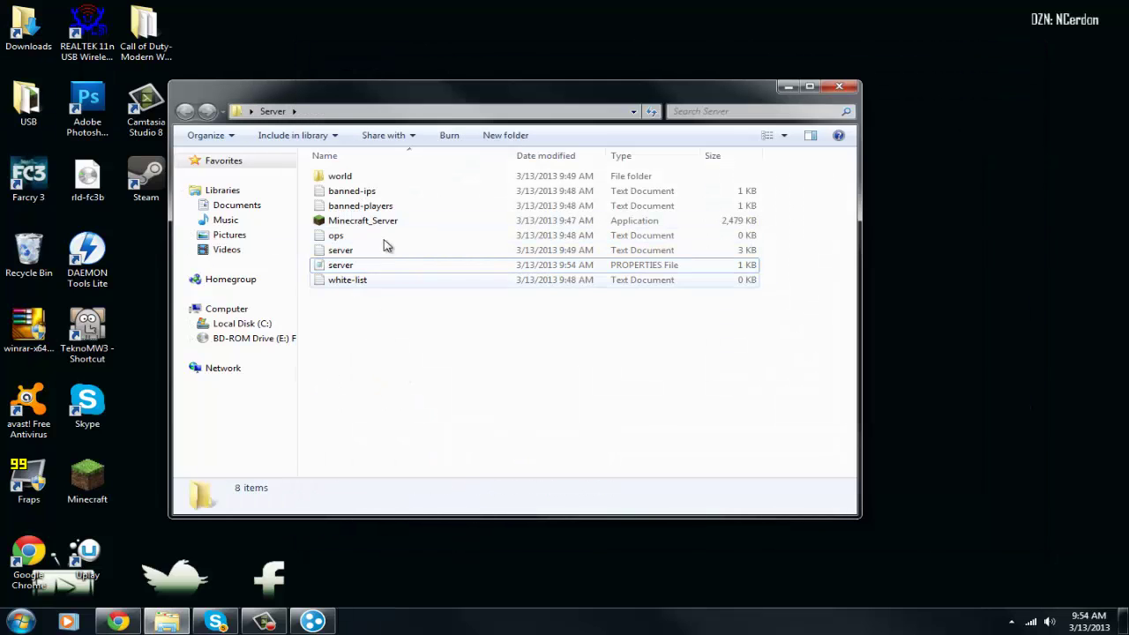
pyautogui.doubleClick(358, 223)
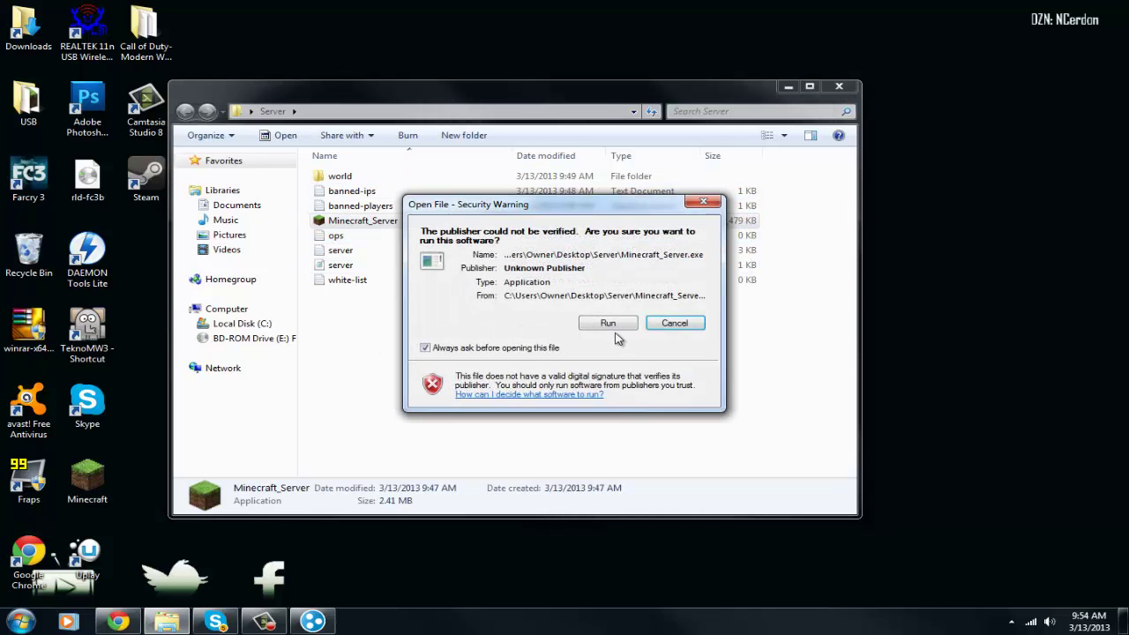
pyautogui.click(465, 349)
pyautogui.click(604, 324)
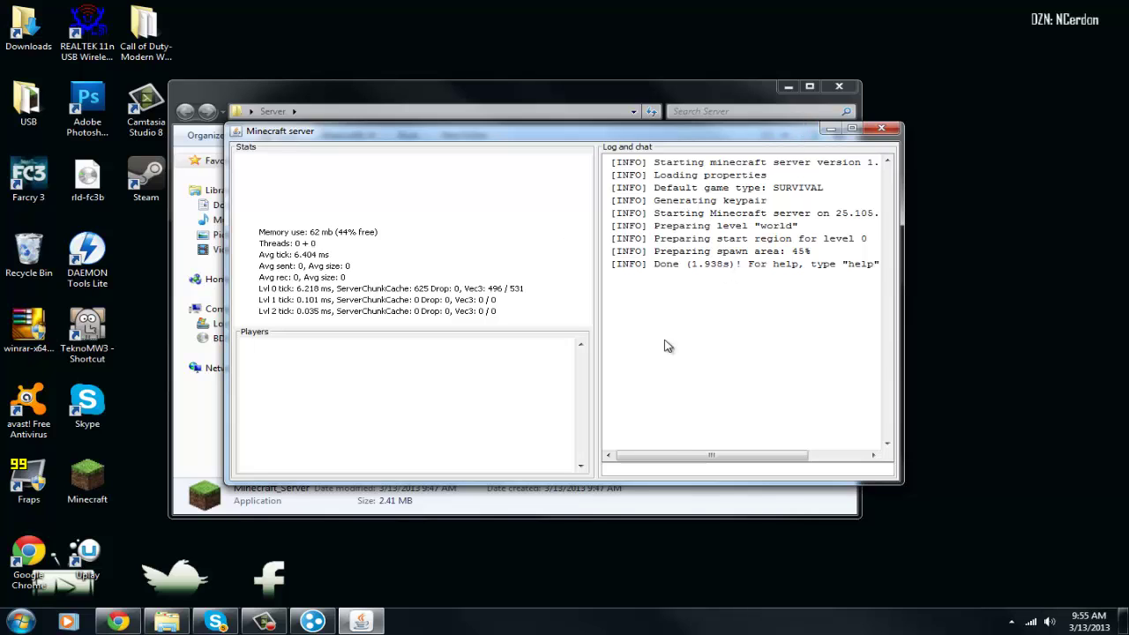
pyautogui.click(875, 129)
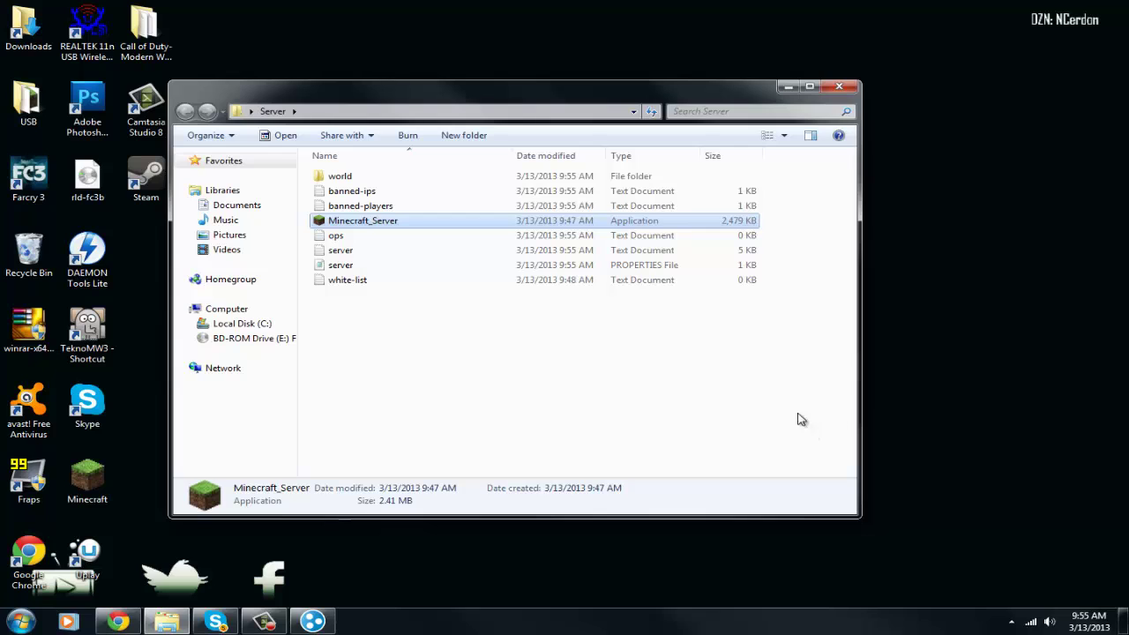
pyautogui.moveTo(511, 94); pyautogui.dragTo(660, 66)
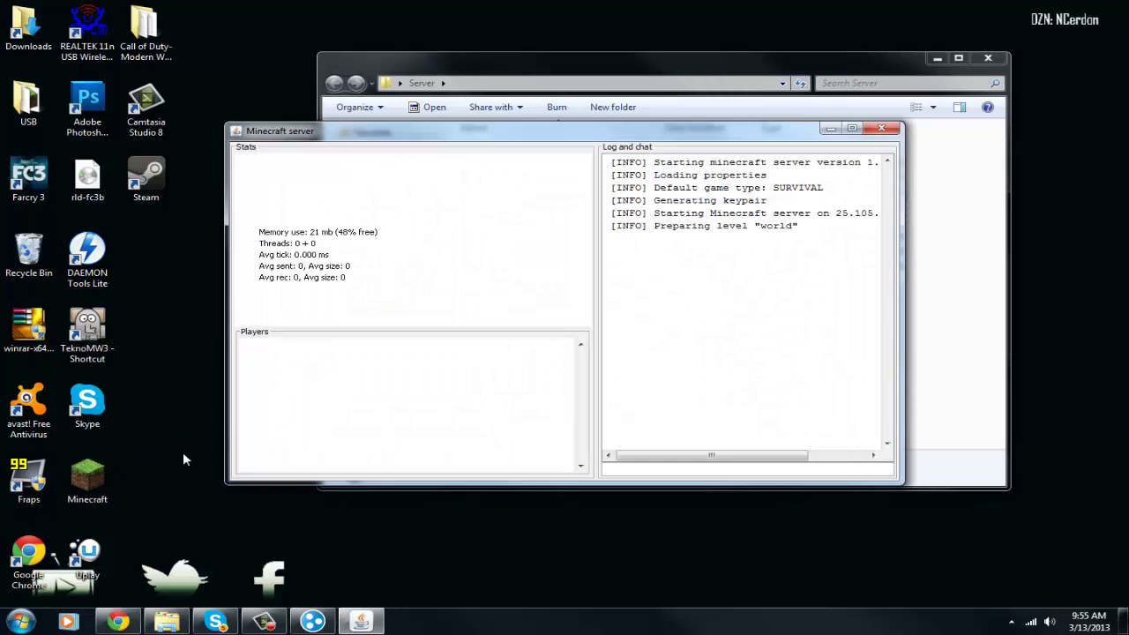
# Launch the Minecraft client from its desktop shortcut and log in
pyautogui.click(88, 476)
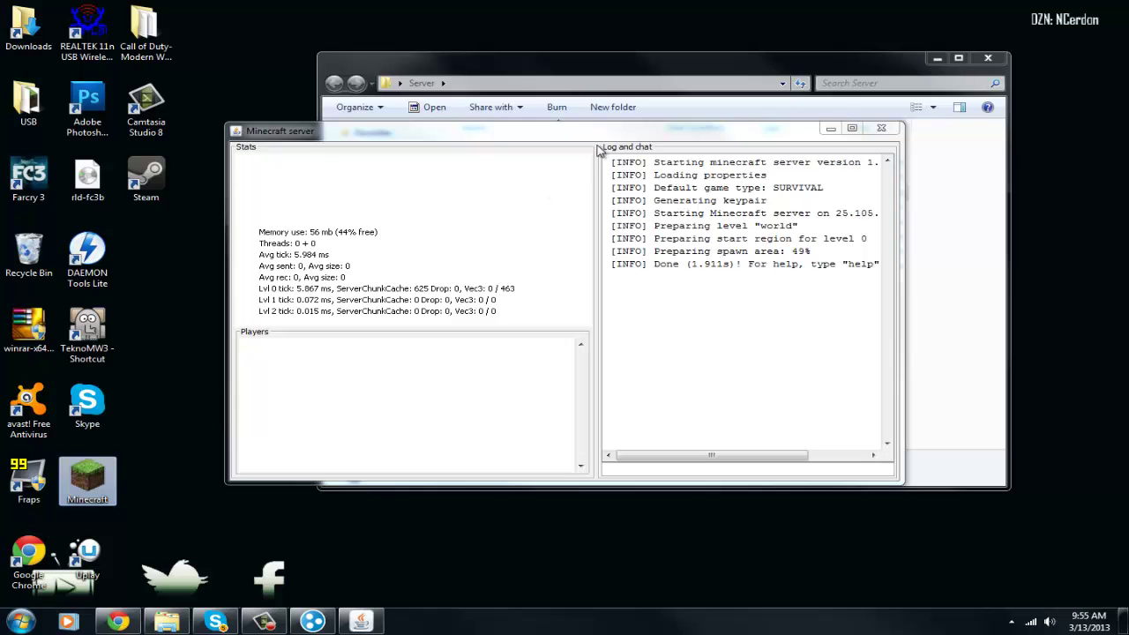
pyautogui.moveTo(608, 130); pyautogui.dragTo(745, 40)
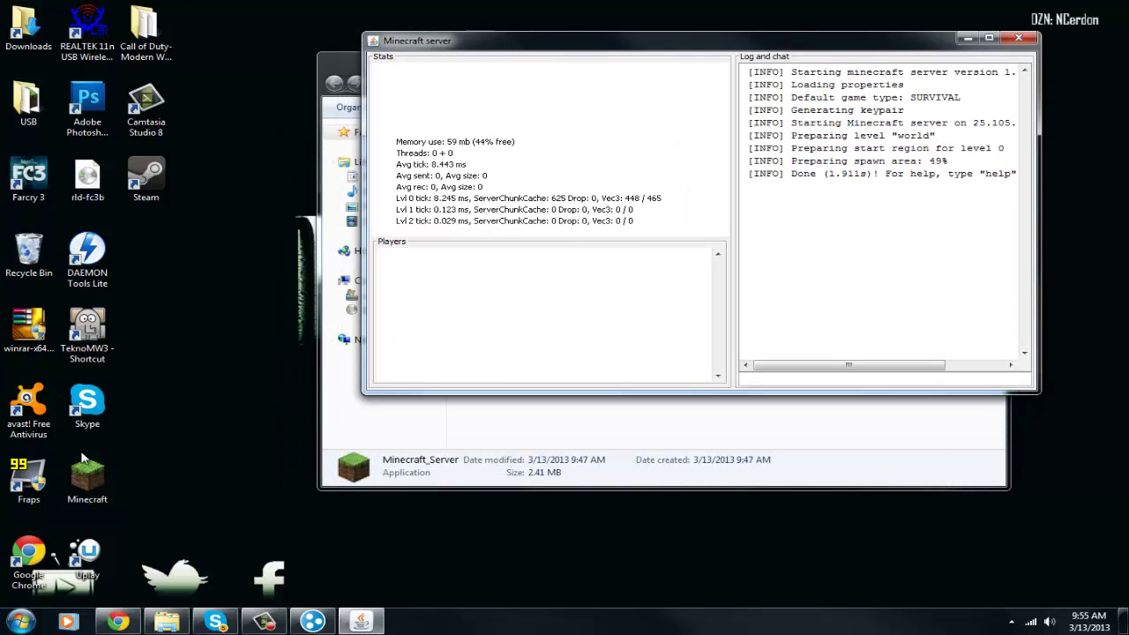
pyautogui.click(82, 460)
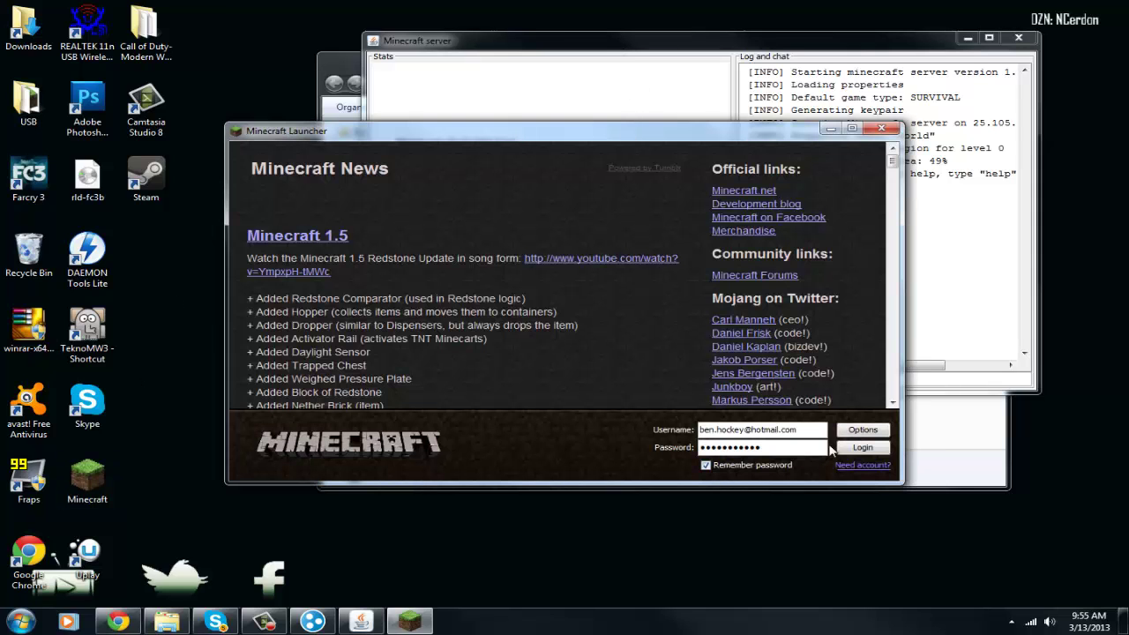
pyautogui.click(843, 448)
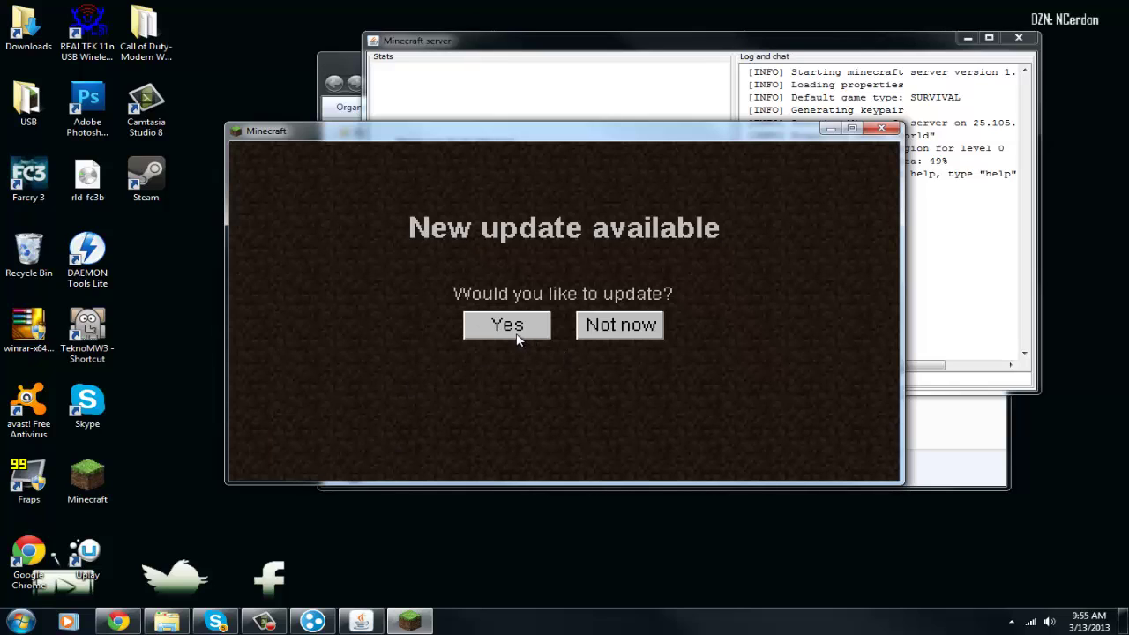
# Accept the Minecraft update and narrow the server window to reveal the game
pyautogui.click(516, 332)
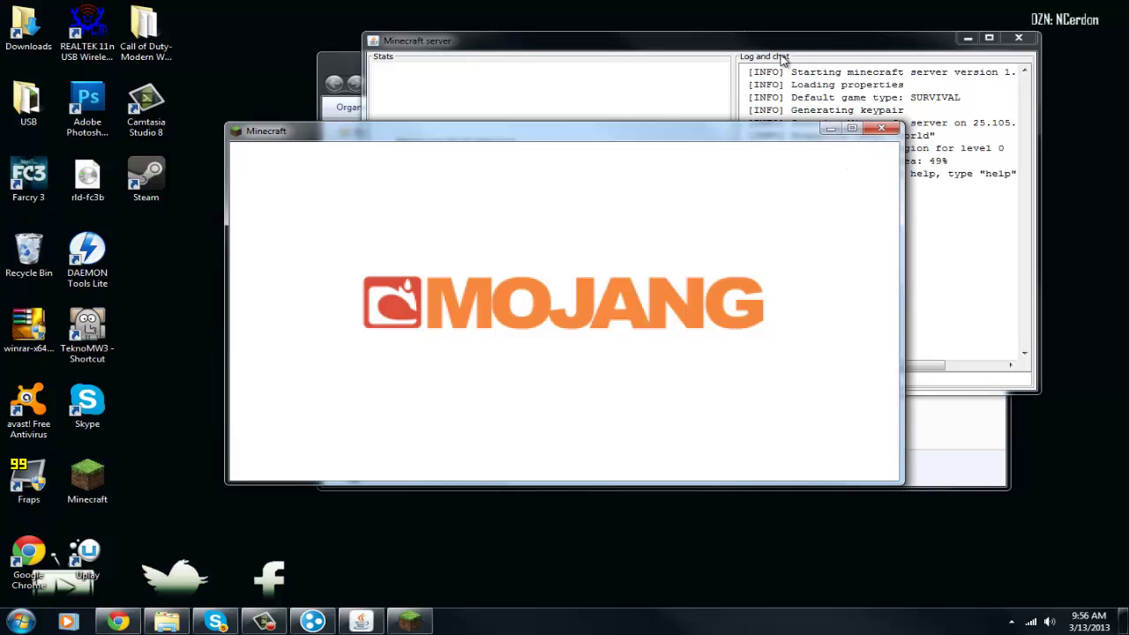
pyautogui.moveTo(818, 37); pyautogui.dragTo(818, 41)
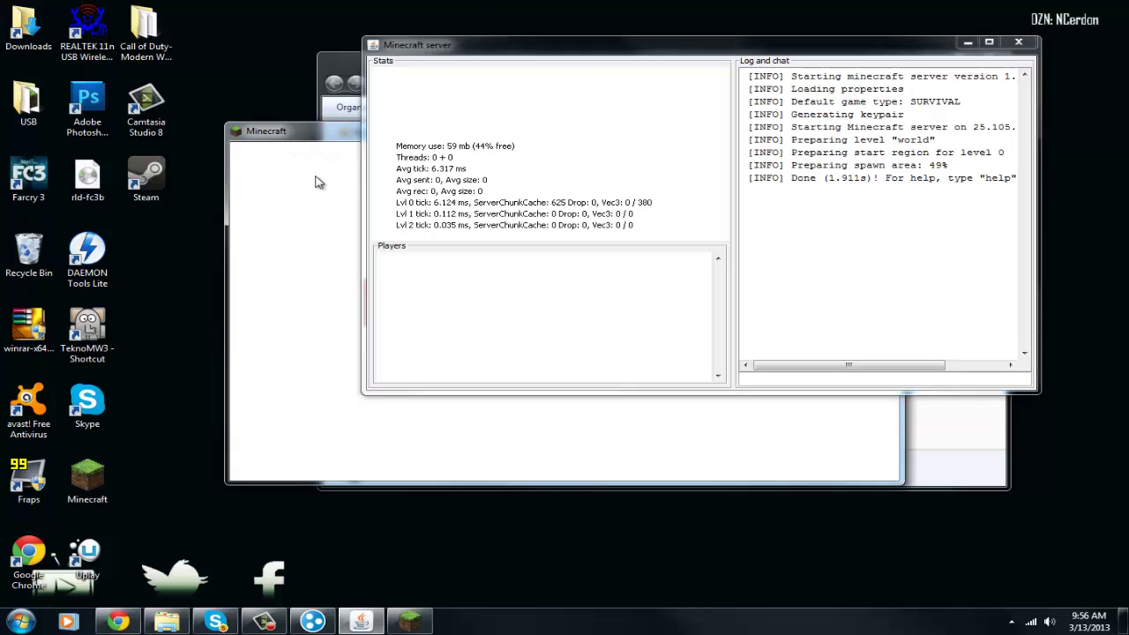
pyautogui.moveTo(363, 308); pyautogui.dragTo(405, 308)
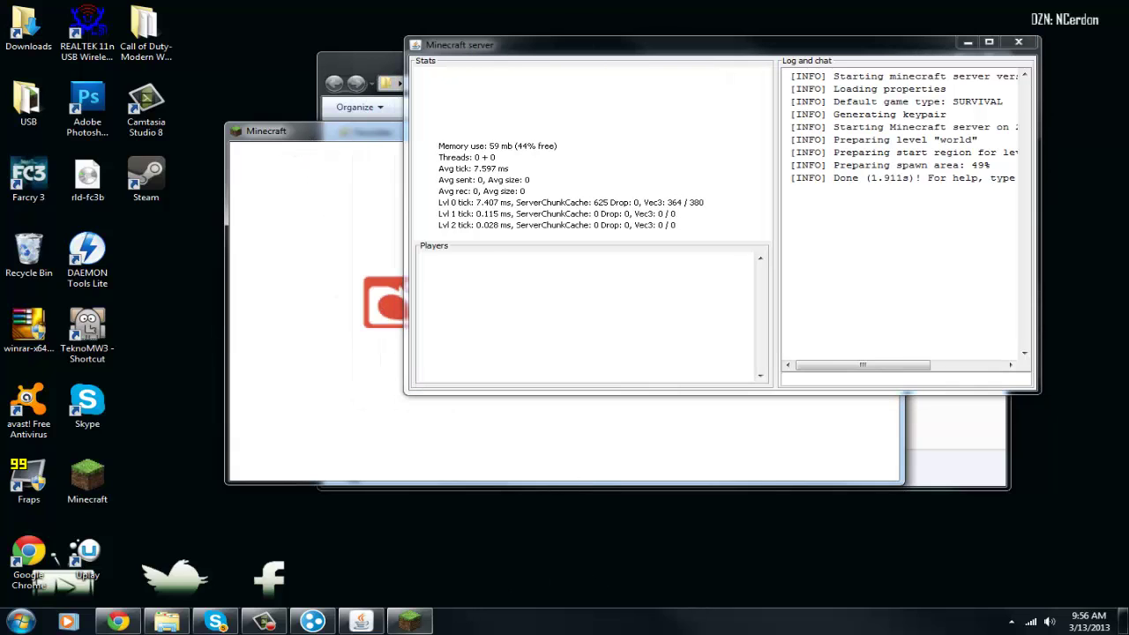
# Close the game window, relaunch Minecraft from the desktop and log in again
pyautogui.rightClick(410, 622)
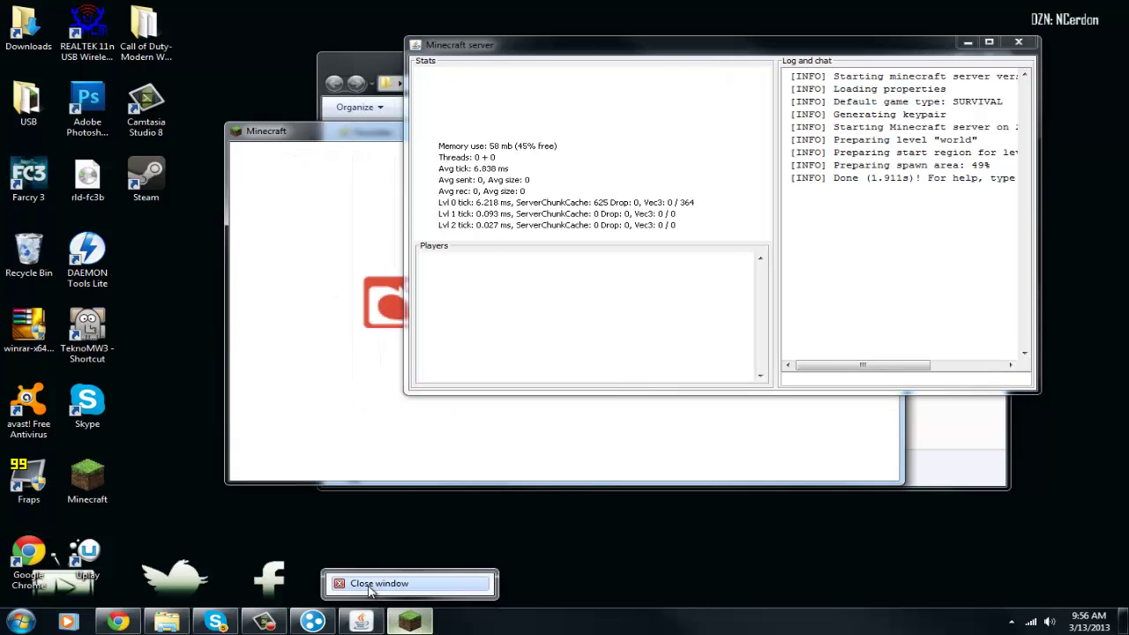
pyautogui.click(383, 586)
pyautogui.rightClick(407, 621)
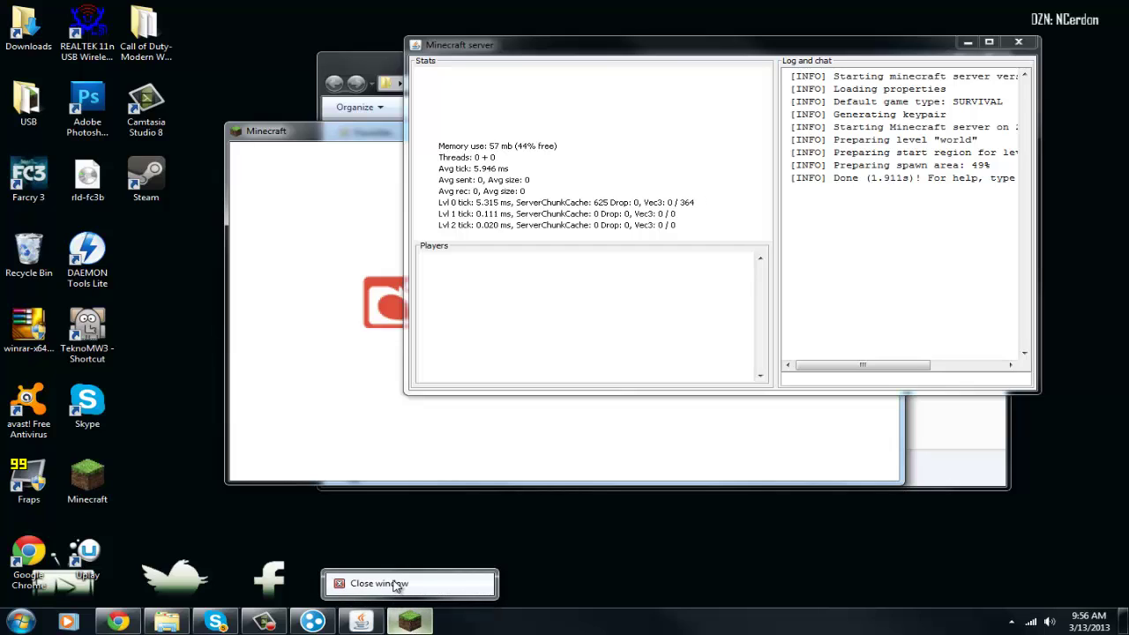
pyautogui.click(393, 583)
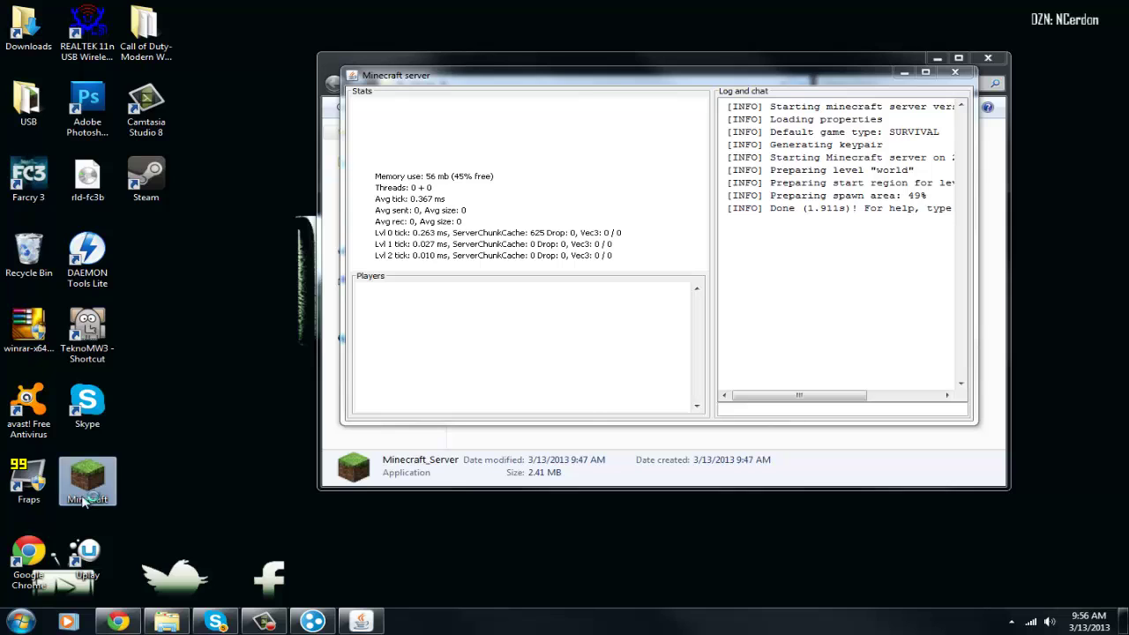
pyautogui.click(88, 494)
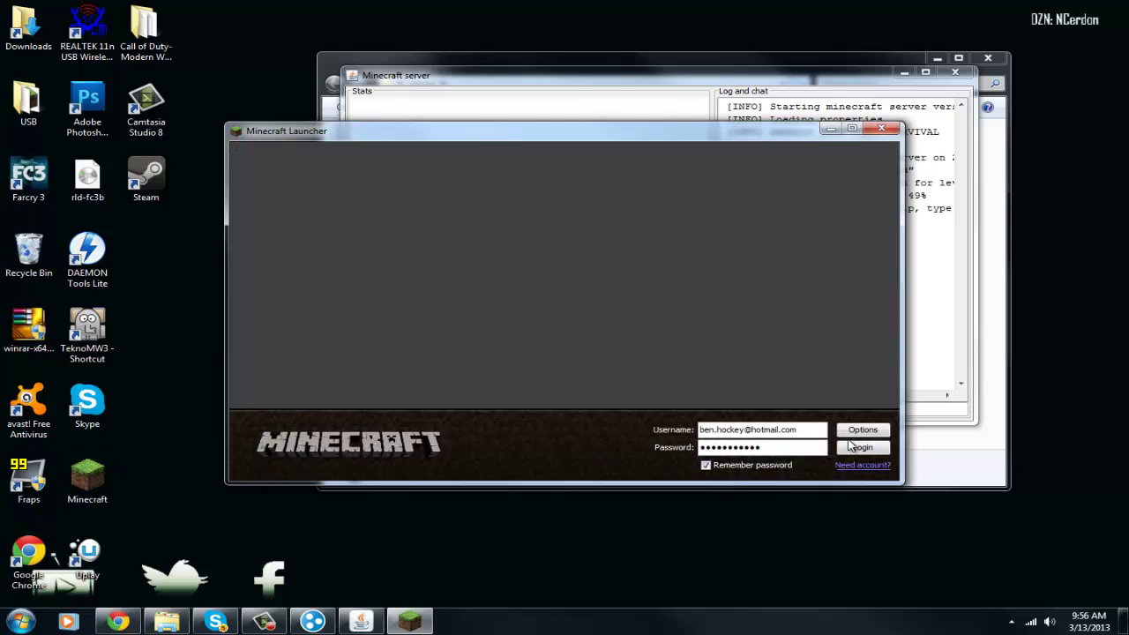
pyautogui.click(849, 448)
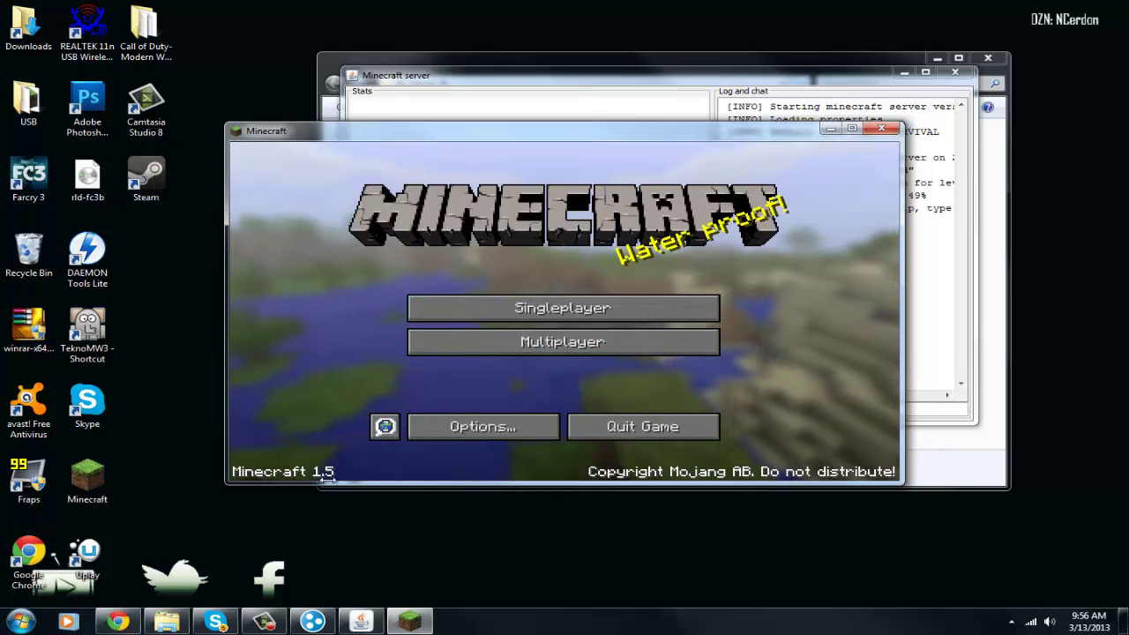
# Add a multiplayer server entry with address 25.105.181.169
pyautogui.click(522, 344)
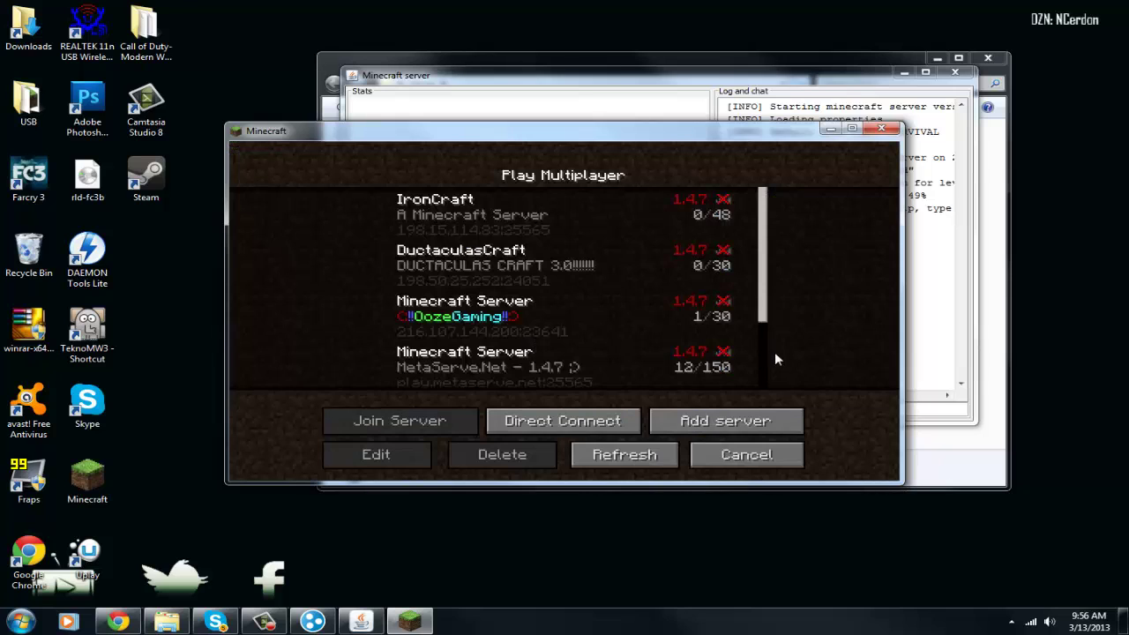
pyautogui.scroll(-4, 352, 223)
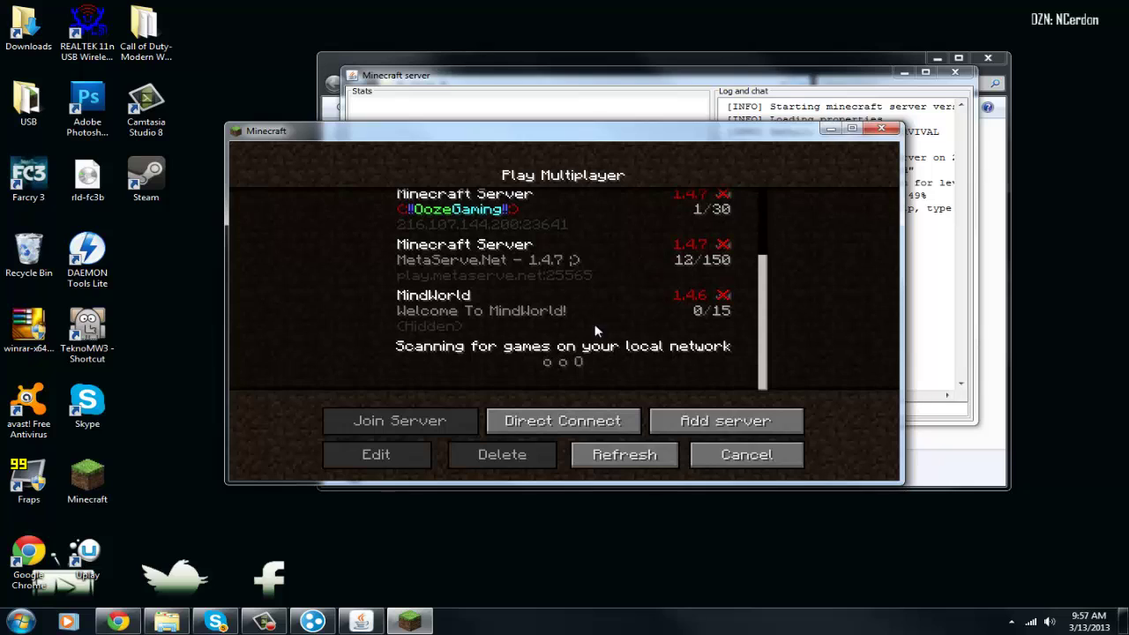
pyautogui.click(737, 426)
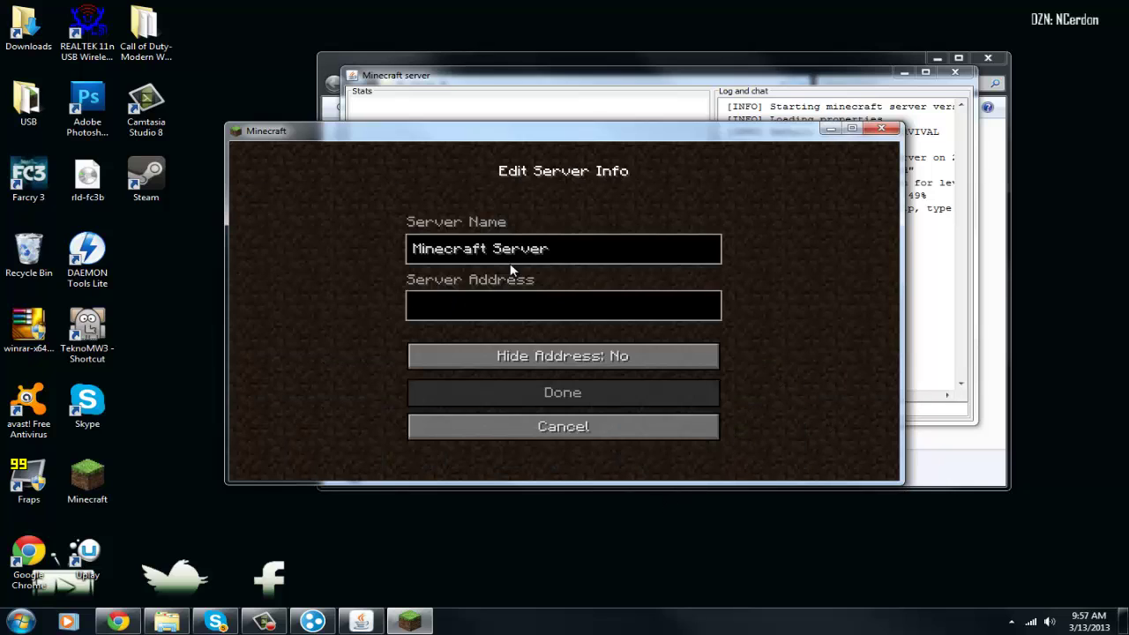
pyautogui.click(467, 300)
pyautogui.write('25.105.181.169')
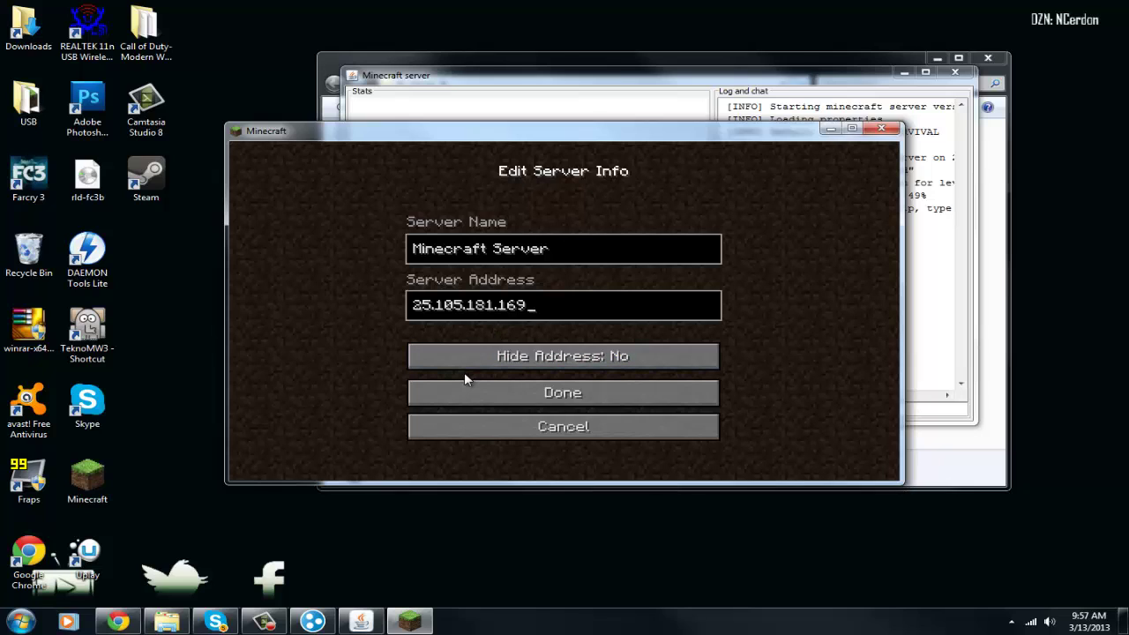
pyautogui.click(520, 392)
# Join the FunCraft server from the multiplayer list
pyautogui.scroll(-1, 490, 332)
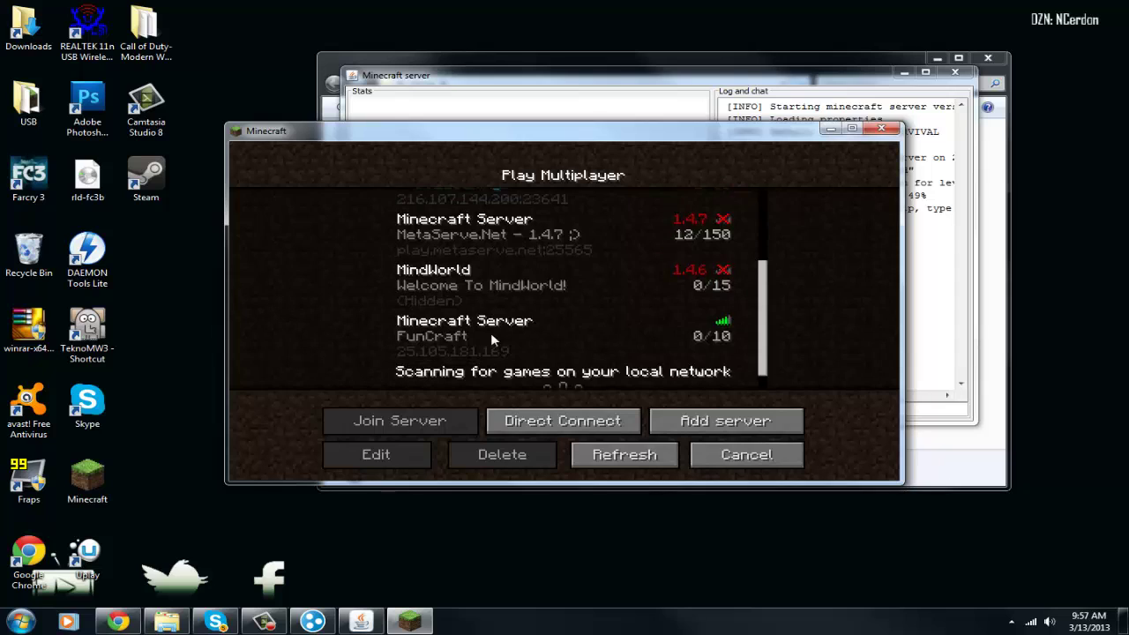
pyautogui.scroll(-1, 490, 332)
pyautogui.click(648, 328)
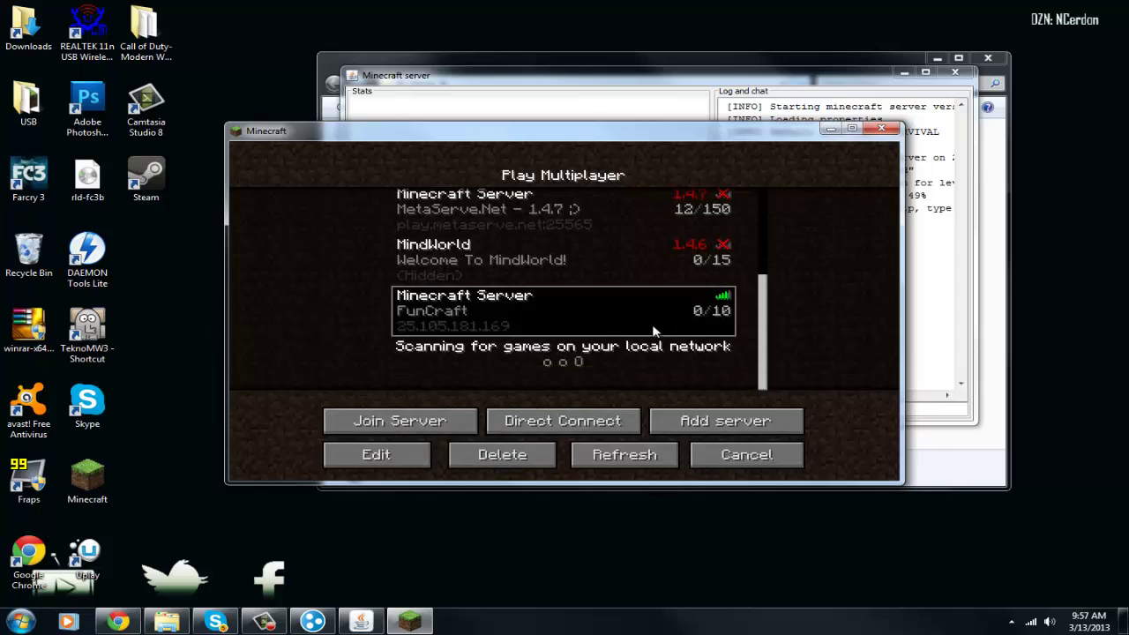
pyautogui.doubleClick(561, 325)
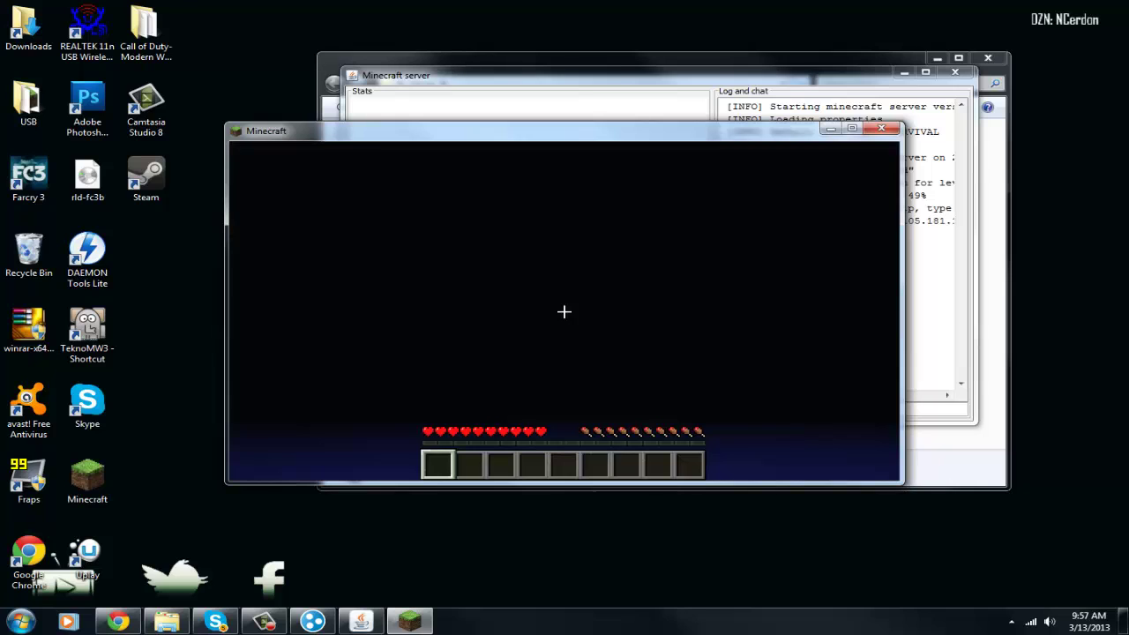
# Disconnect from the FunCraft server through the pause menu
pyautogui.moveTo(564, 311)
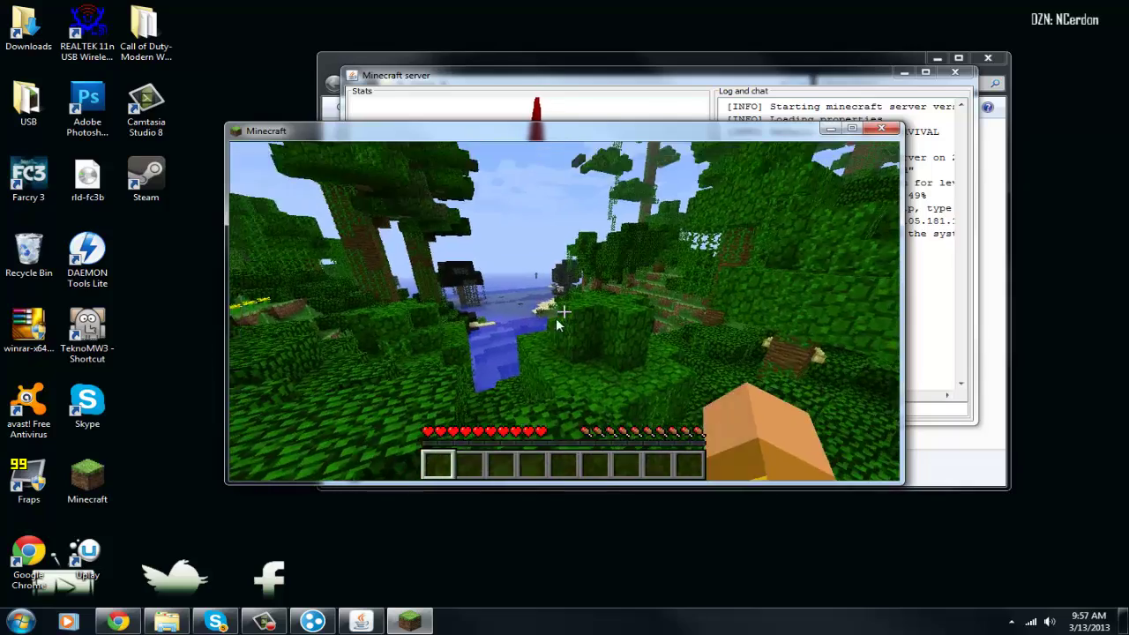
pyautogui.press('Escape')
pyautogui.click(564, 389)
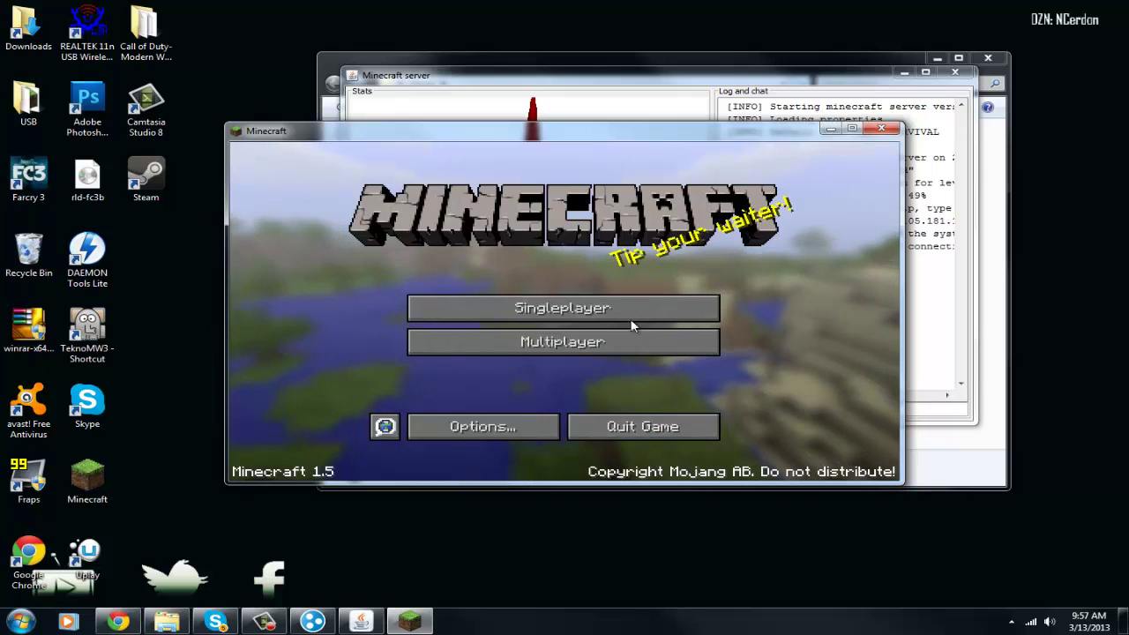
# Return to the title screen, quit Minecraft, and close the server window
pyautogui.click(615, 340)
pyautogui.scroll(-2, 553, 331)
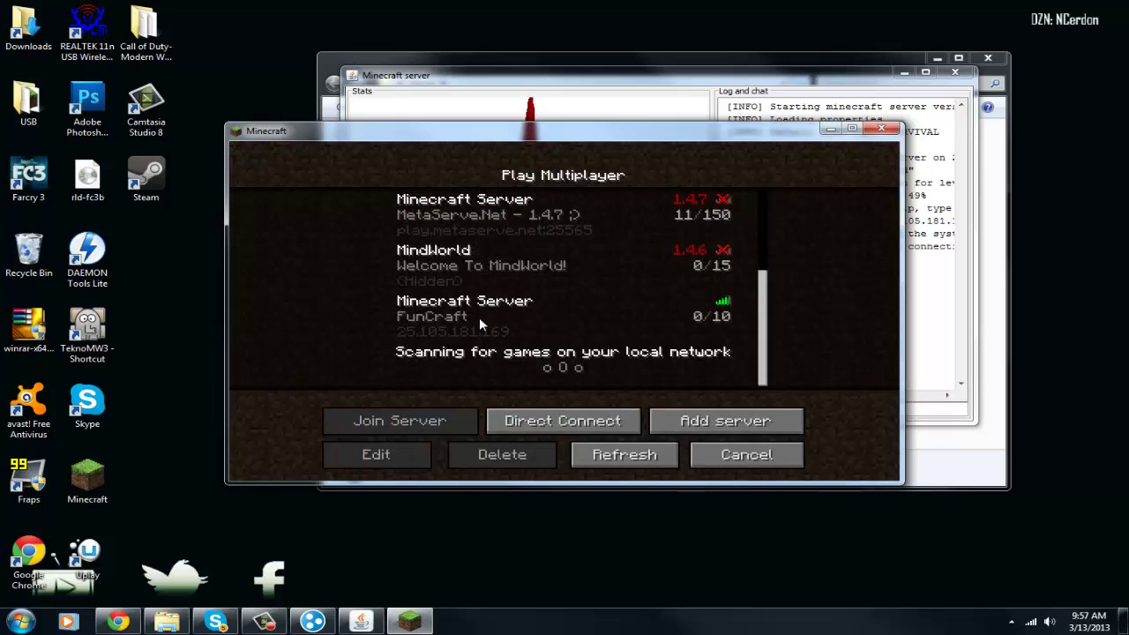
pyautogui.click(420, 328)
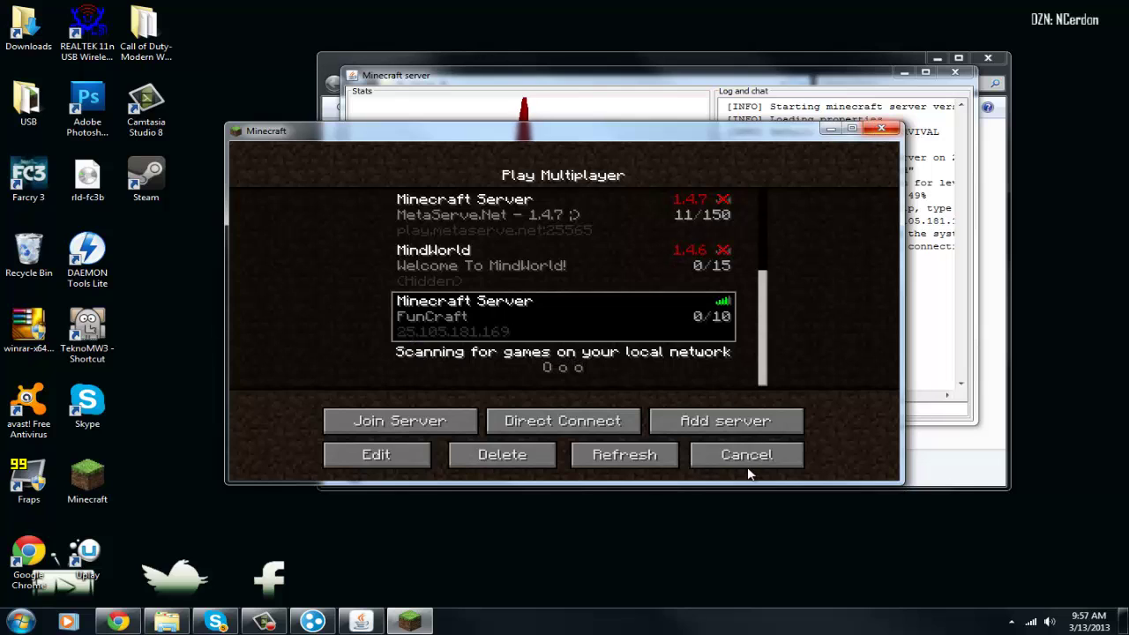
pyautogui.click(711, 452)
pyautogui.click(702, 430)
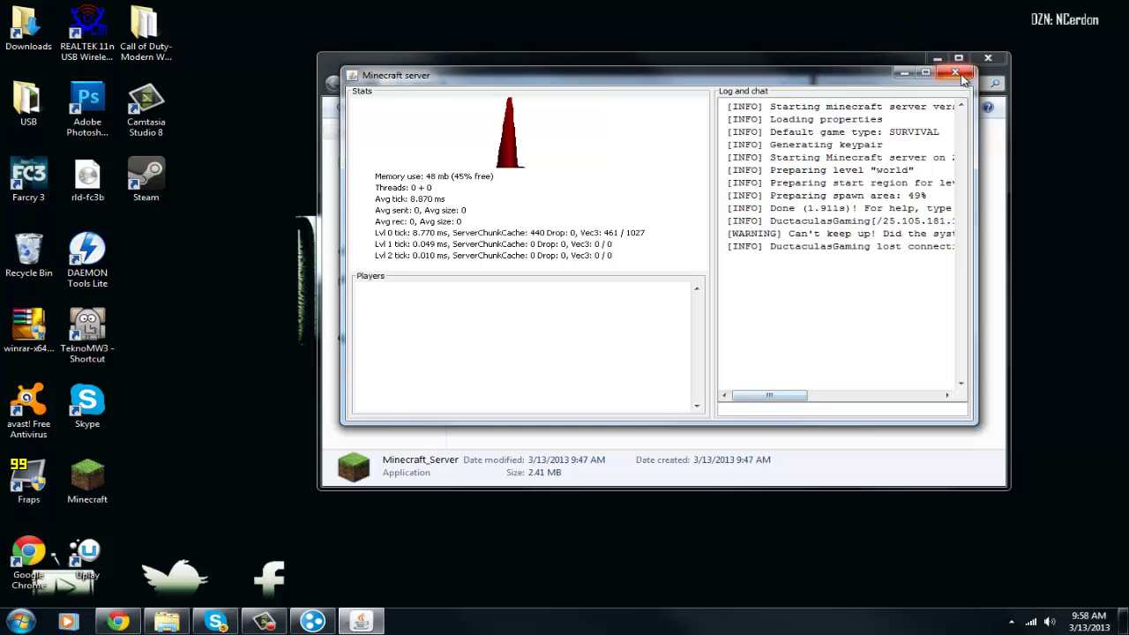
pyautogui.click(955, 72)
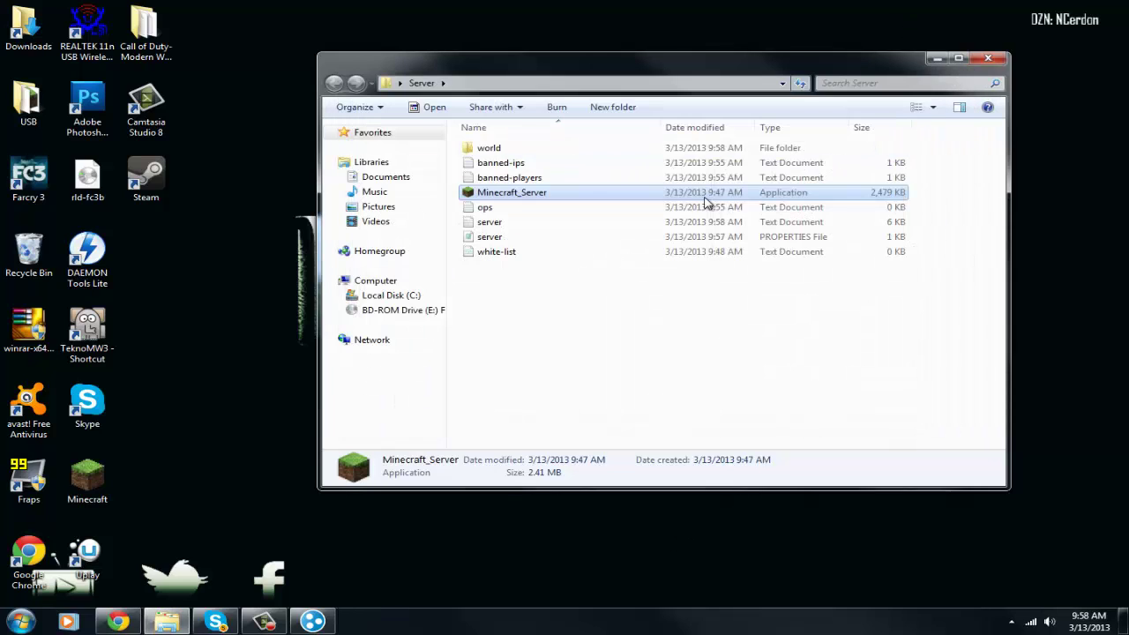
pyautogui.click(557, 307)
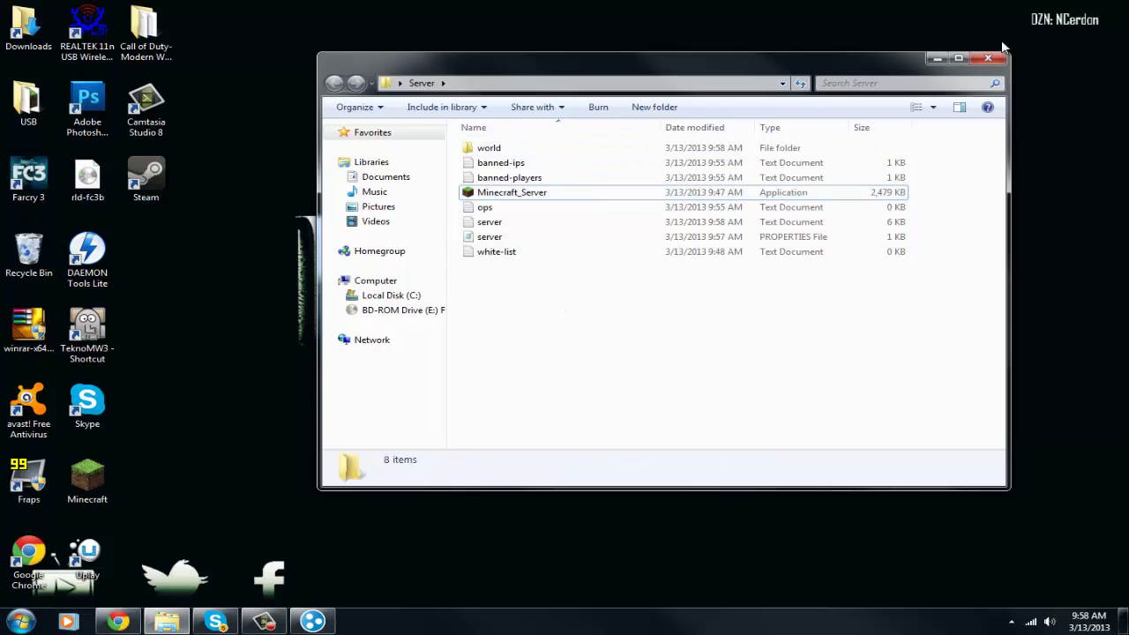